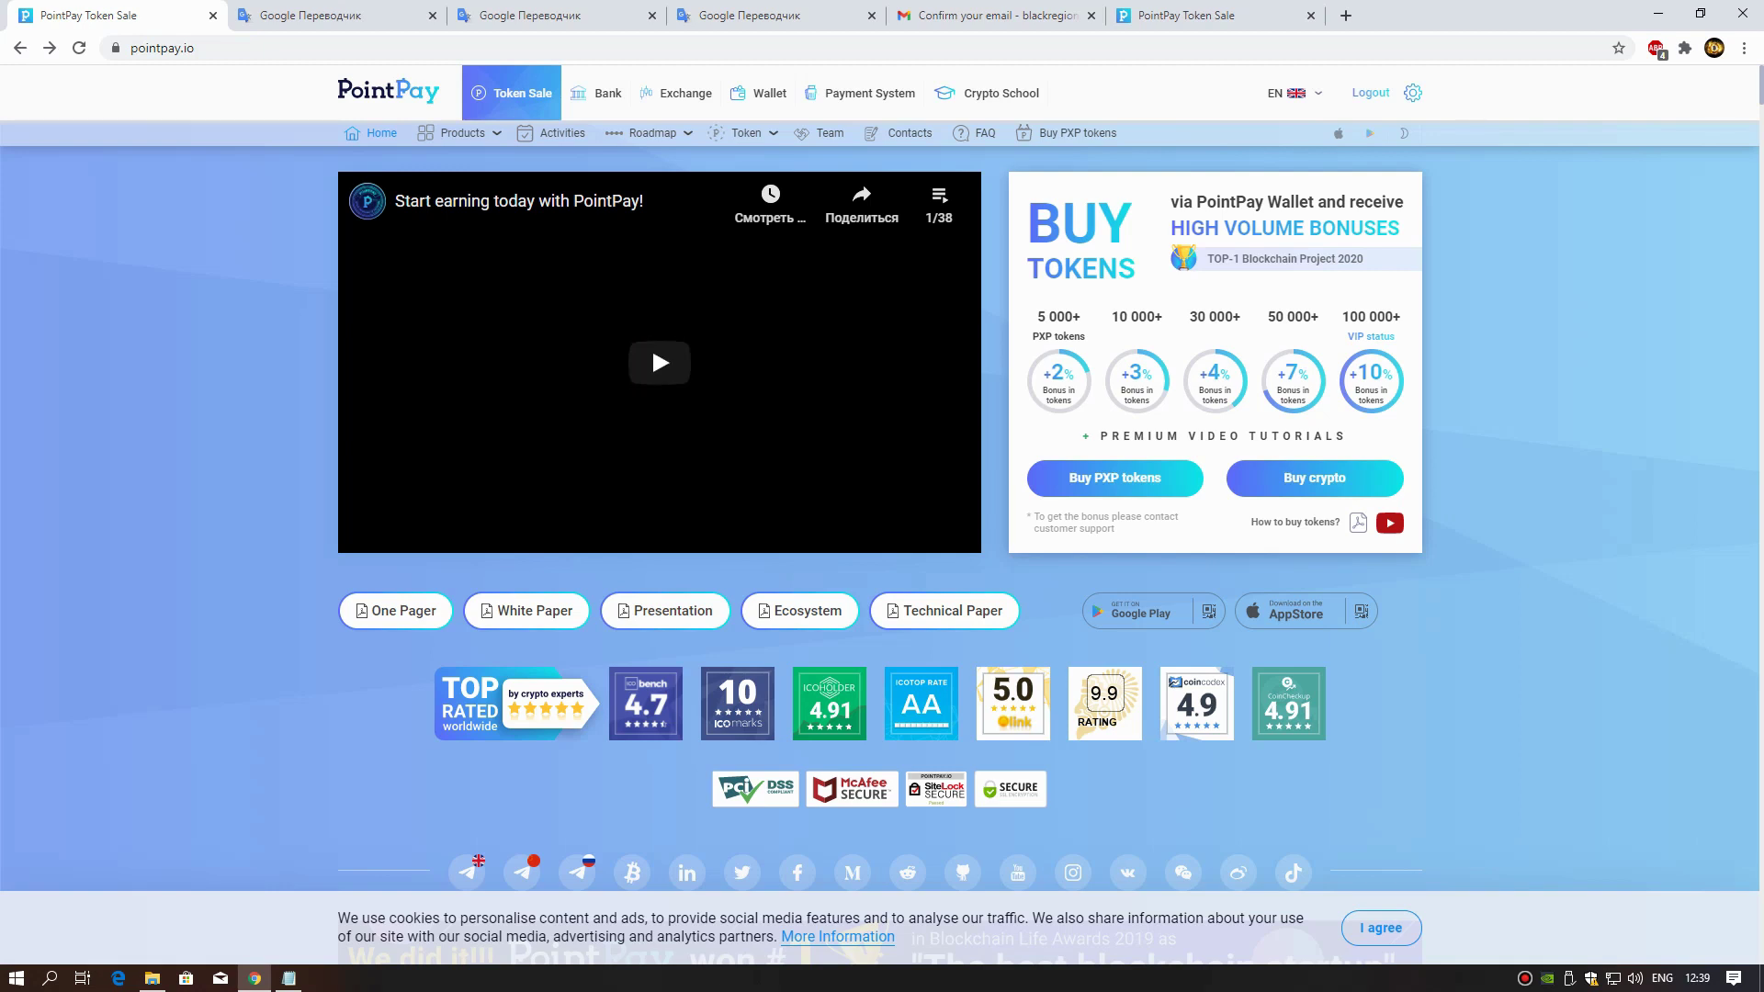
{"action": "scroll", "coordinate": [882, 551], "scroll_direction": "down", "scroll_amount": 3}
{"action": "scroll", "coordinate": [882, 551], "scroll_direction": "down", "scroll_amount": 2}
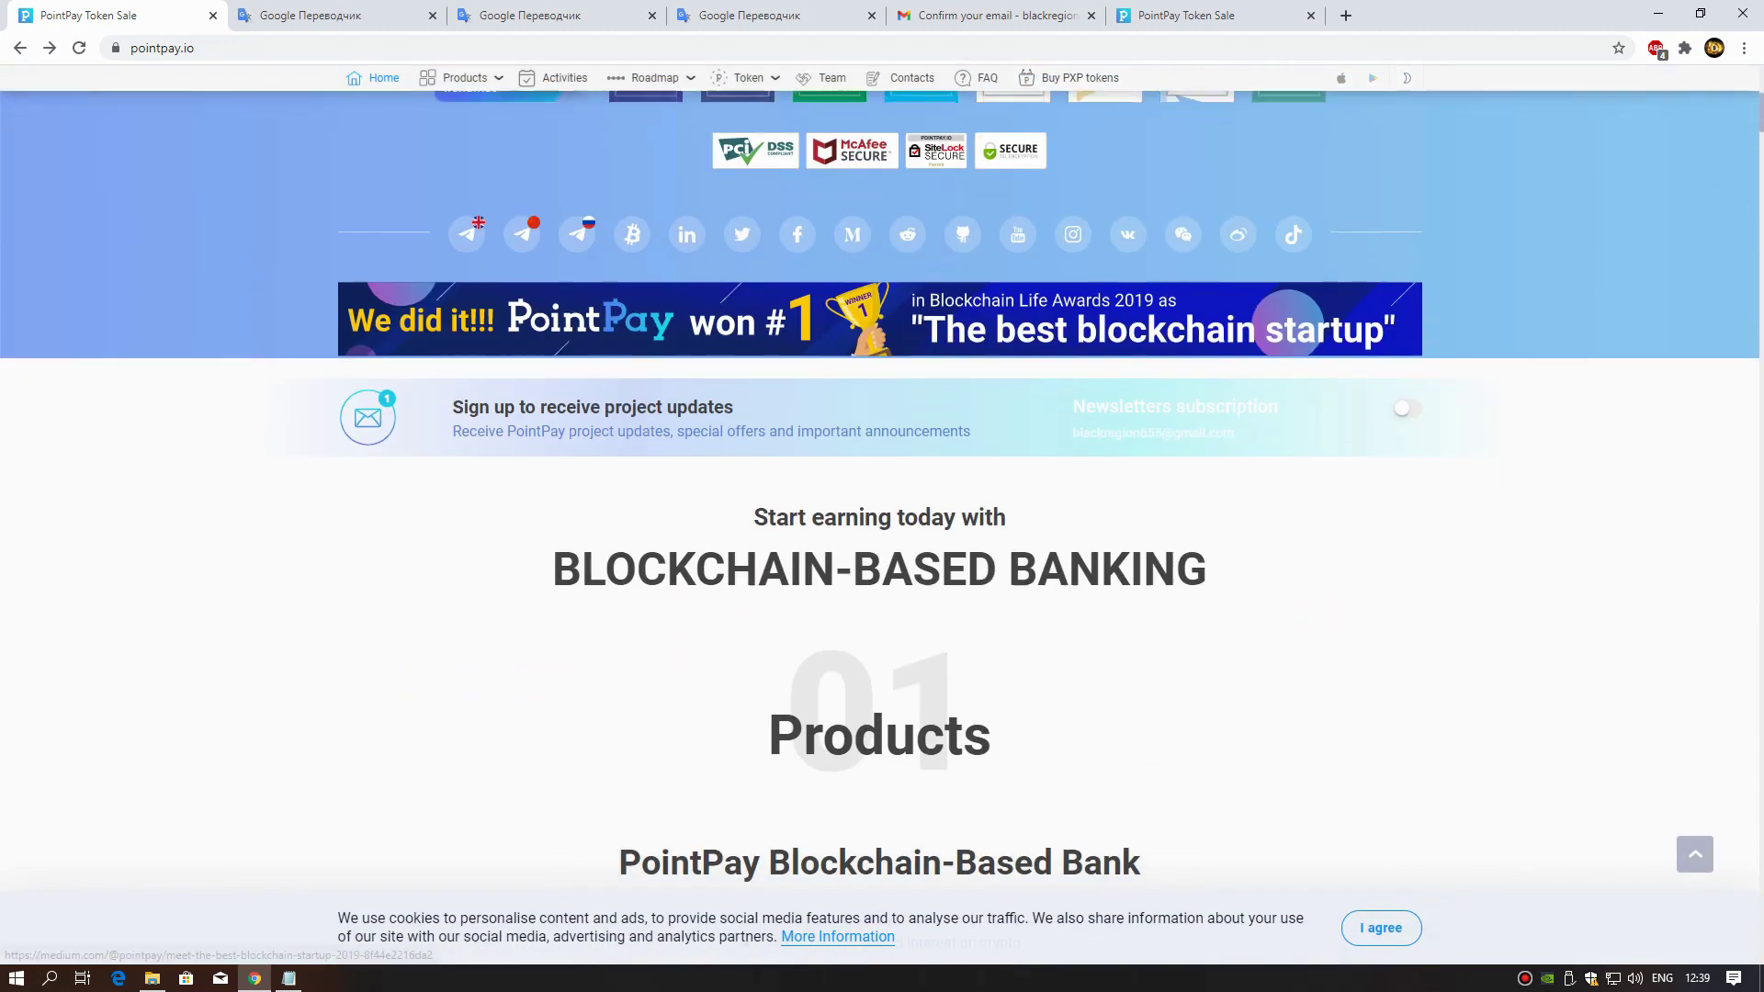
{"action": "scroll", "coordinate": [883, 552], "scroll_direction": "down", "scroll_amount": 1}
{"action": "scroll", "coordinate": [881, 551], "scroll_direction": "down", "scroll_amount": 1}
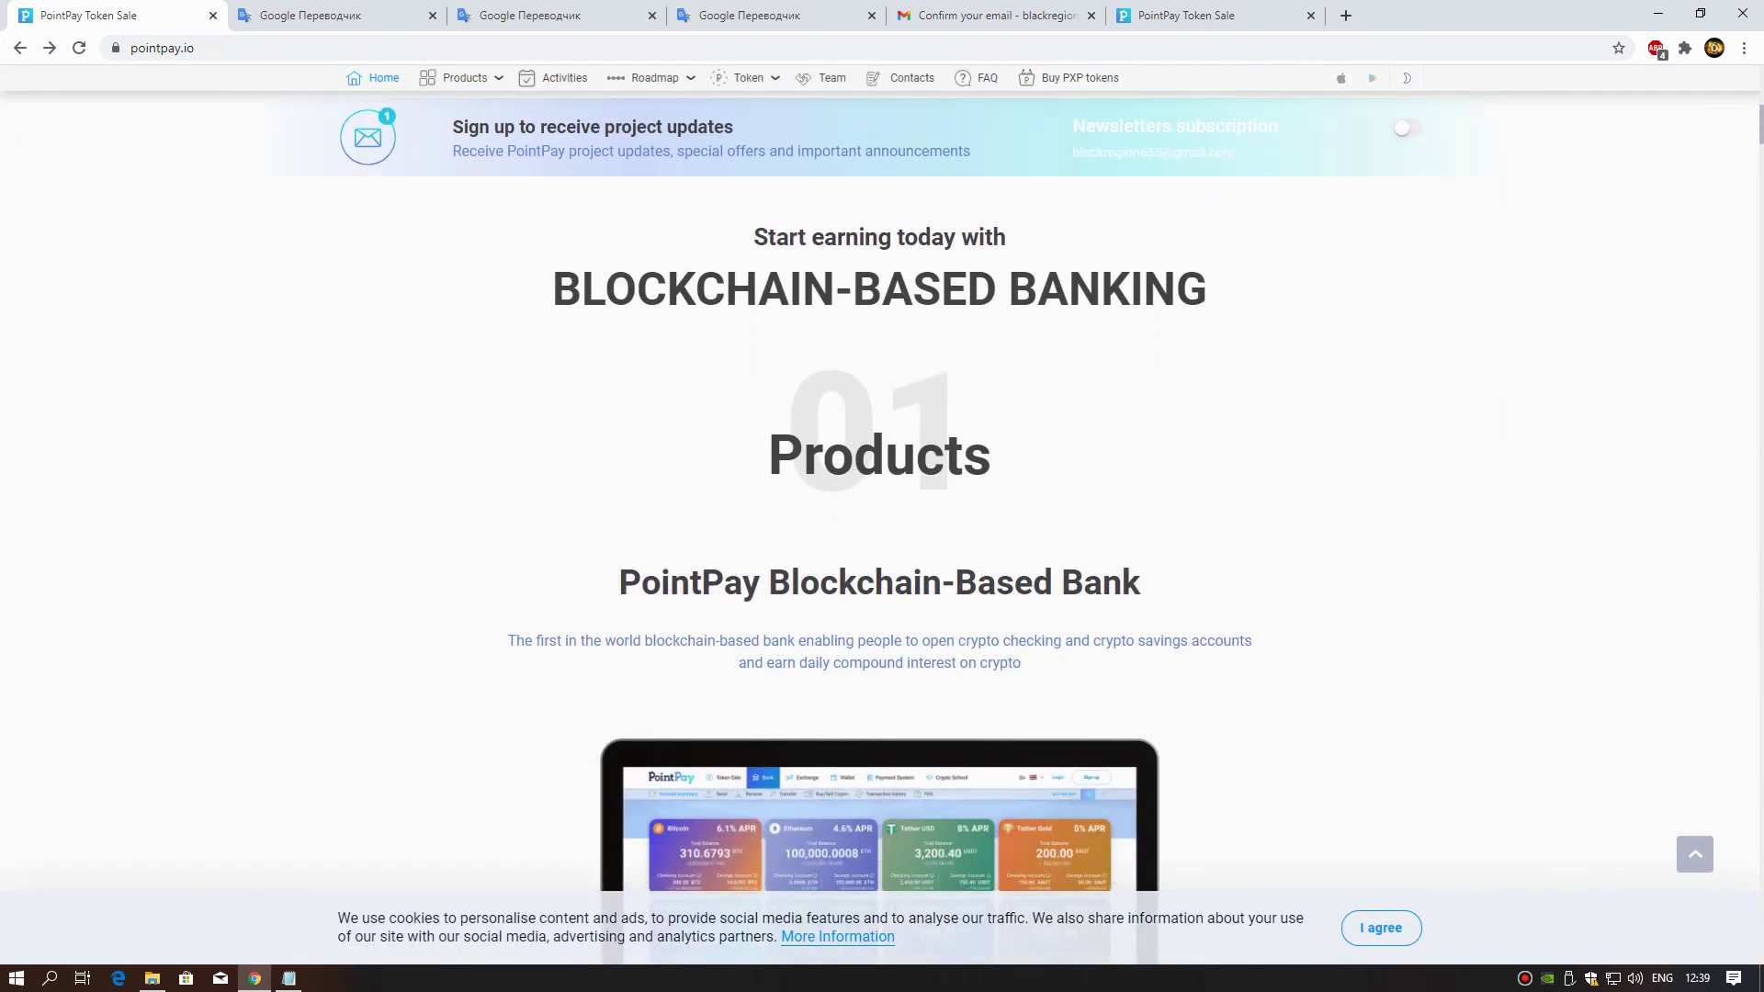
{"action": "scroll", "coordinate": [882, 551], "scroll_direction": "down", "scroll_amount": 1}
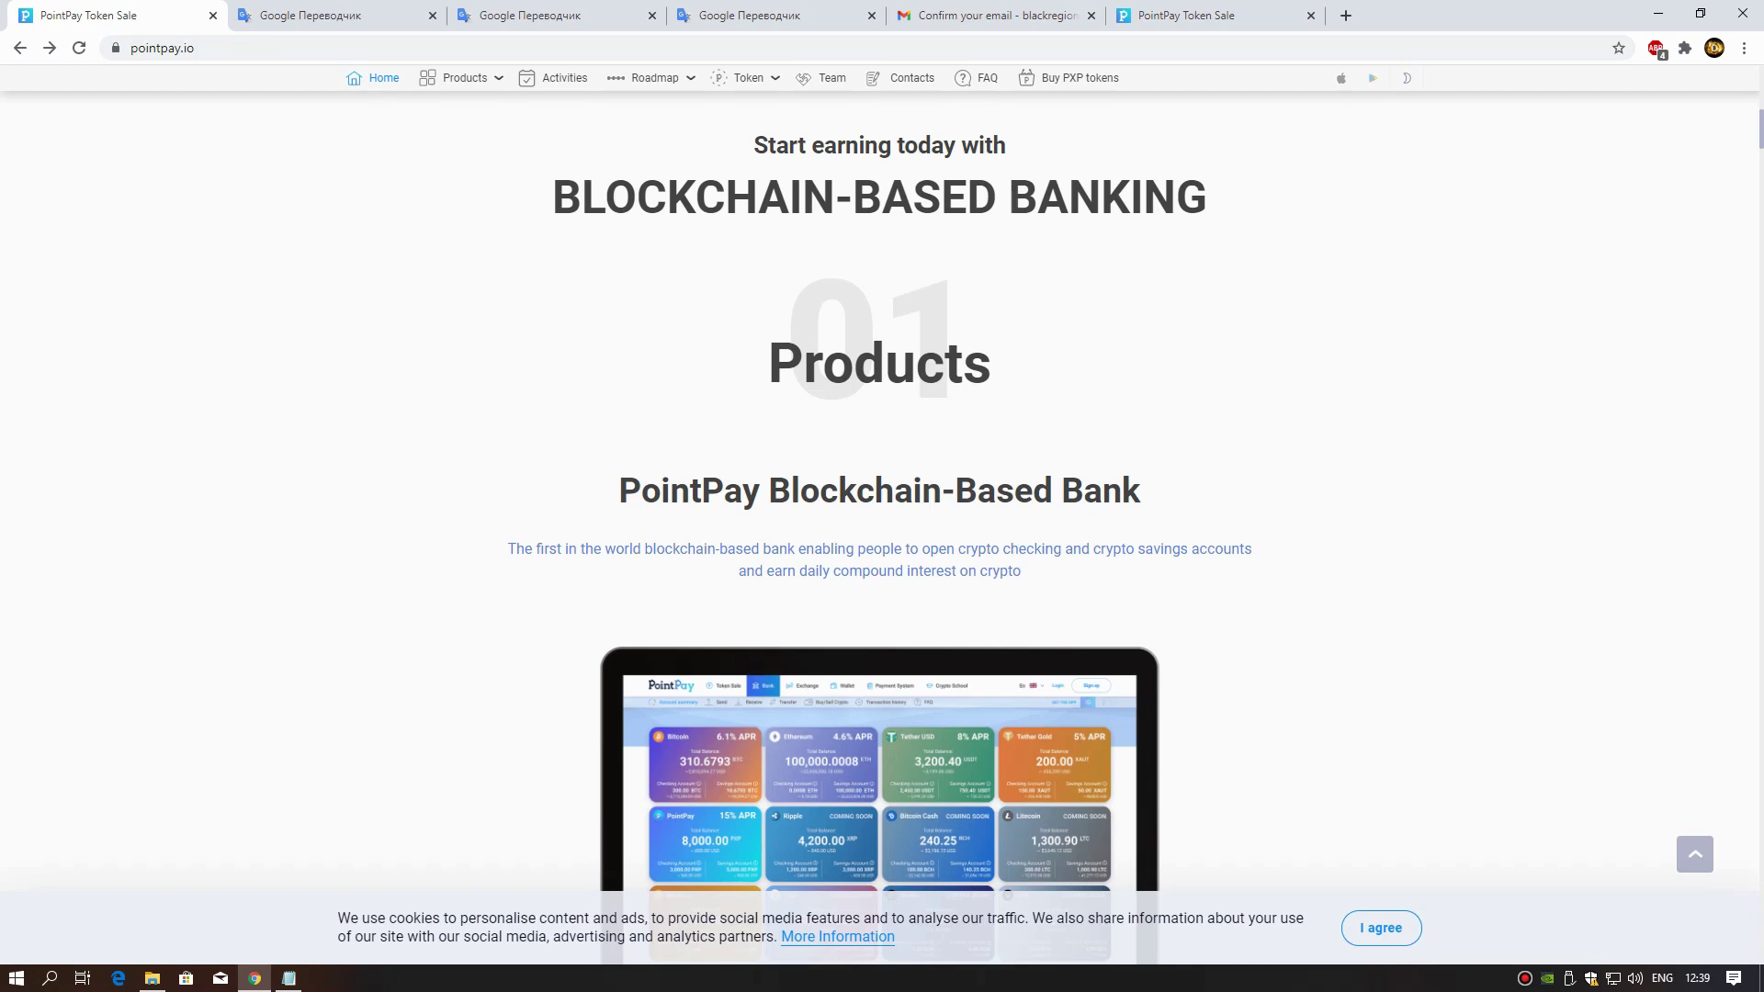
{"action": "scroll", "coordinate": [882, 551], "scroll_direction": "down", "scroll_amount": 1}
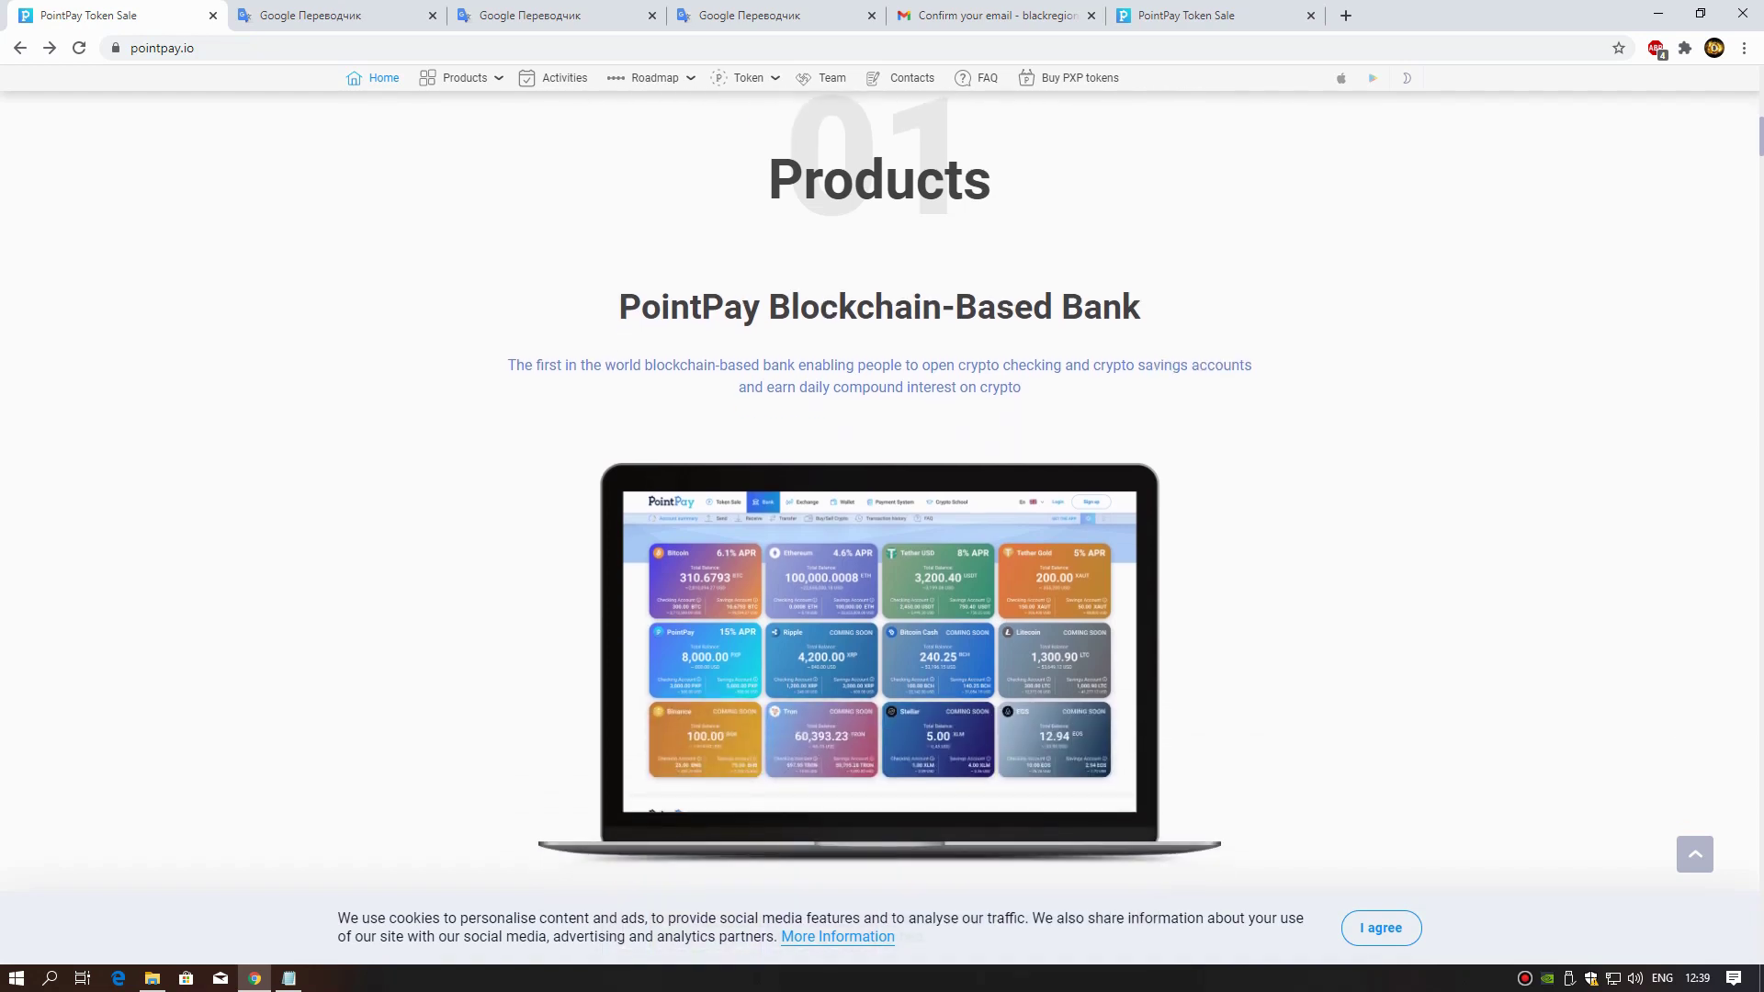
{"action": "scroll", "coordinate": [881, 551], "scroll_direction": "down", "scroll_amount": 2}
{"action": "scroll", "coordinate": [881, 552], "scroll_direction": "down", "scroll_amount": 2}
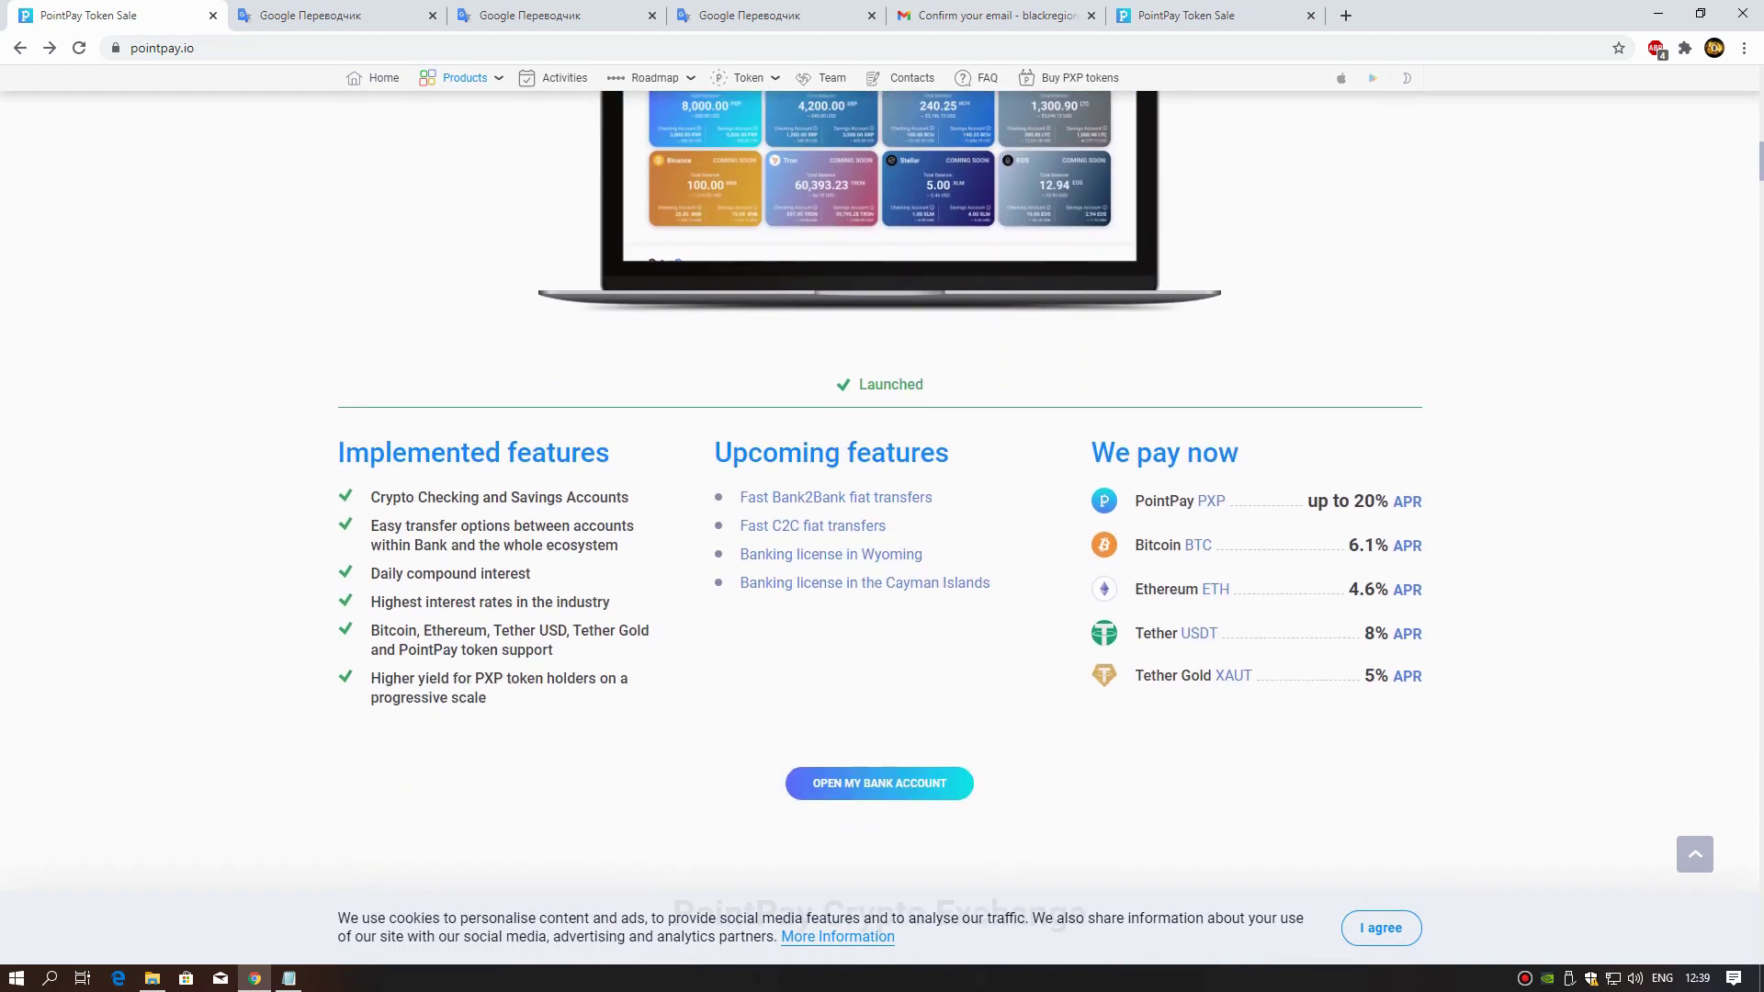
{"action": "scroll", "coordinate": [883, 551], "scroll_direction": "down", "scroll_amount": 2}
{"action": "scroll", "coordinate": [882, 551], "scroll_direction": "down", "scroll_amount": 2}
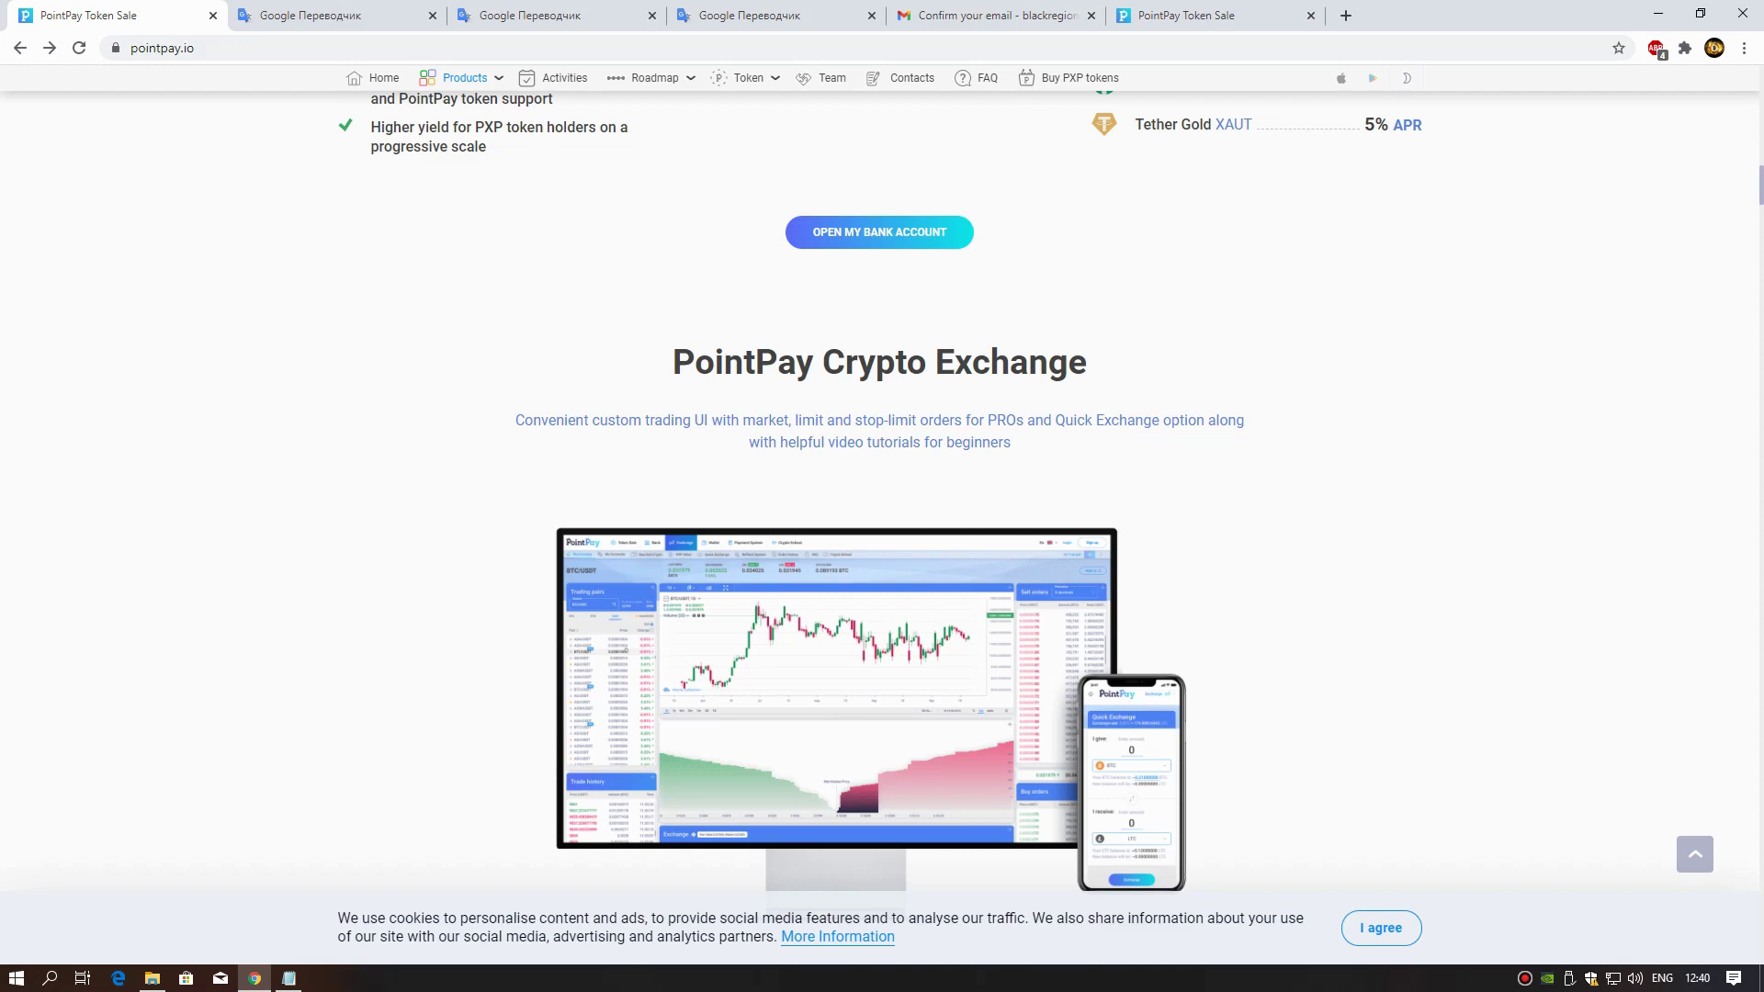
{"action": "scroll", "coordinate": [883, 497], "scroll_direction": "down", "scroll_amount": 3}
{"action": "scroll", "coordinate": [883, 496], "scroll_direction": "down", "scroll_amount": 2}
{"action": "scroll", "coordinate": [883, 496], "scroll_direction": "down", "scroll_amount": 1}
{"action": "scroll", "coordinate": [882, 496], "scroll_direction": "down", "scroll_amount": 2}
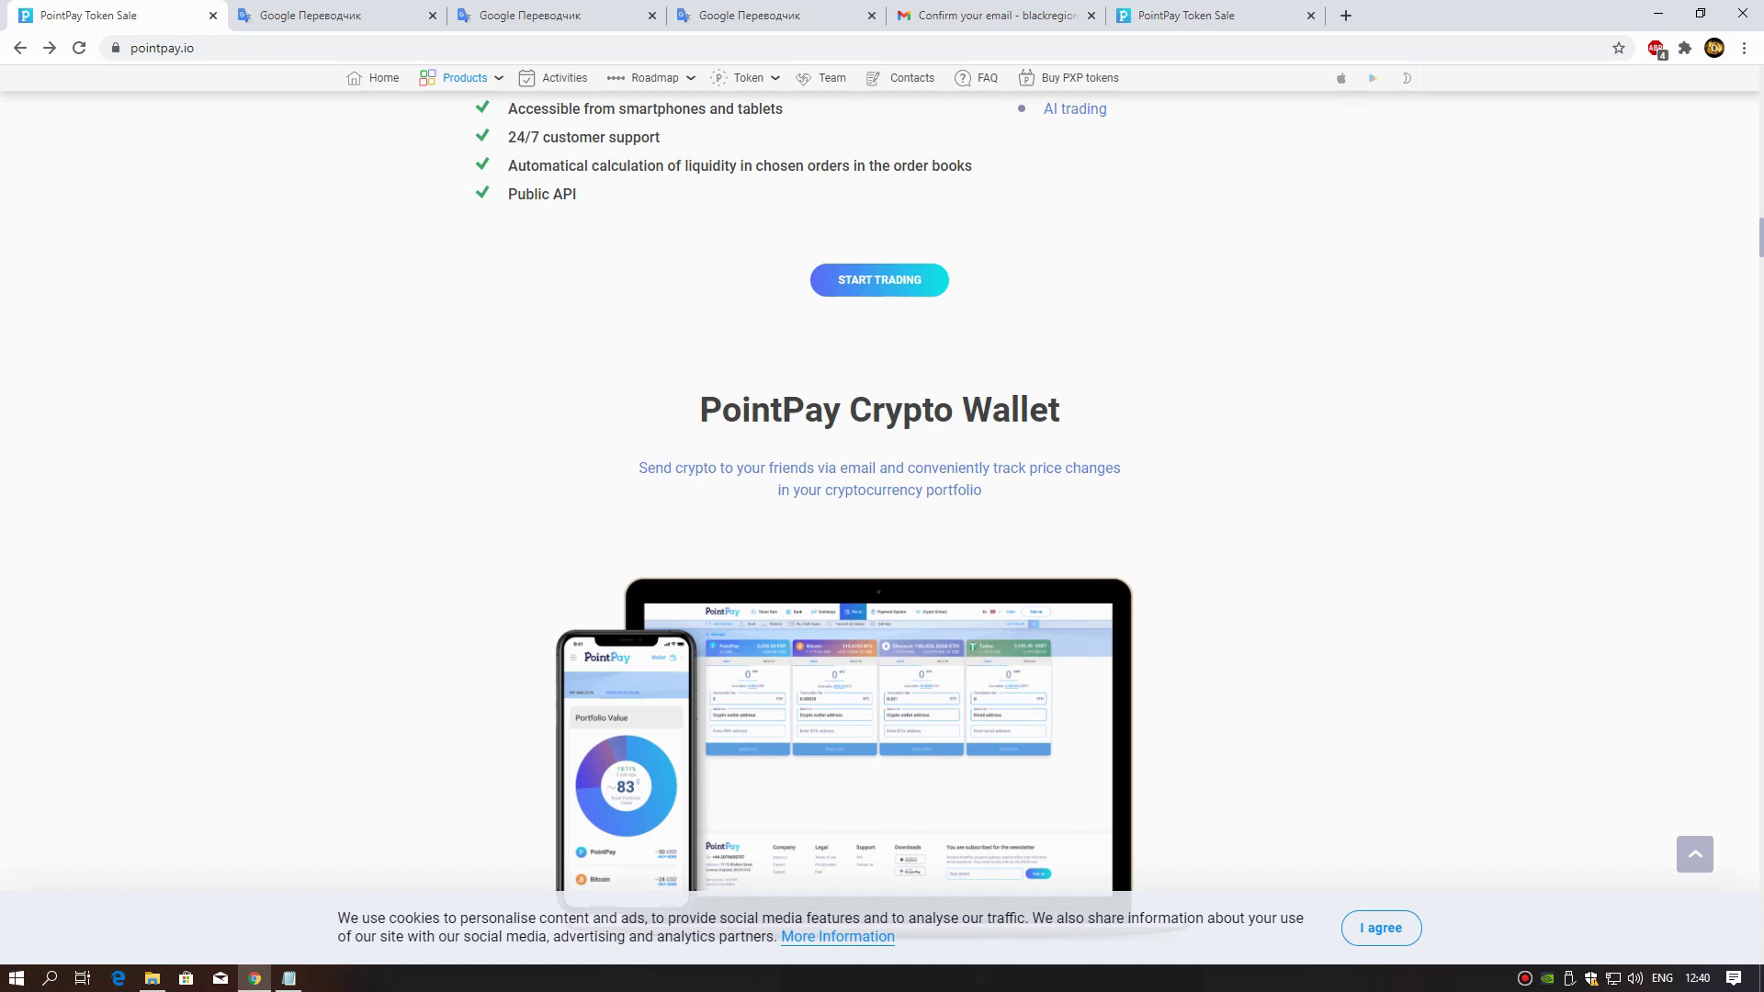
{"action": "scroll", "coordinate": [883, 551], "scroll_direction": "down", "scroll_amount": 2}
{"action": "left_click_drag", "start_coordinate": [815, 284], "coordinate": [982, 306]}
- Clear the highlighted wallet description text while browsing the home page
{"action": "left_click", "coordinate": [1301, 394]}
{"action": "scroll", "coordinate": [1300, 395], "scroll_direction": "down", "scroll_amount": 3}
{"action": "scroll", "coordinate": [1301, 395], "scroll_direction": "down", "scroll_amount": 3}
{"action": "scroll", "coordinate": [882, 552], "scroll_direction": "down", "scroll_amount": 3}
{"action": "scroll", "coordinate": [883, 552], "scroll_direction": "up", "scroll_amount": 3}
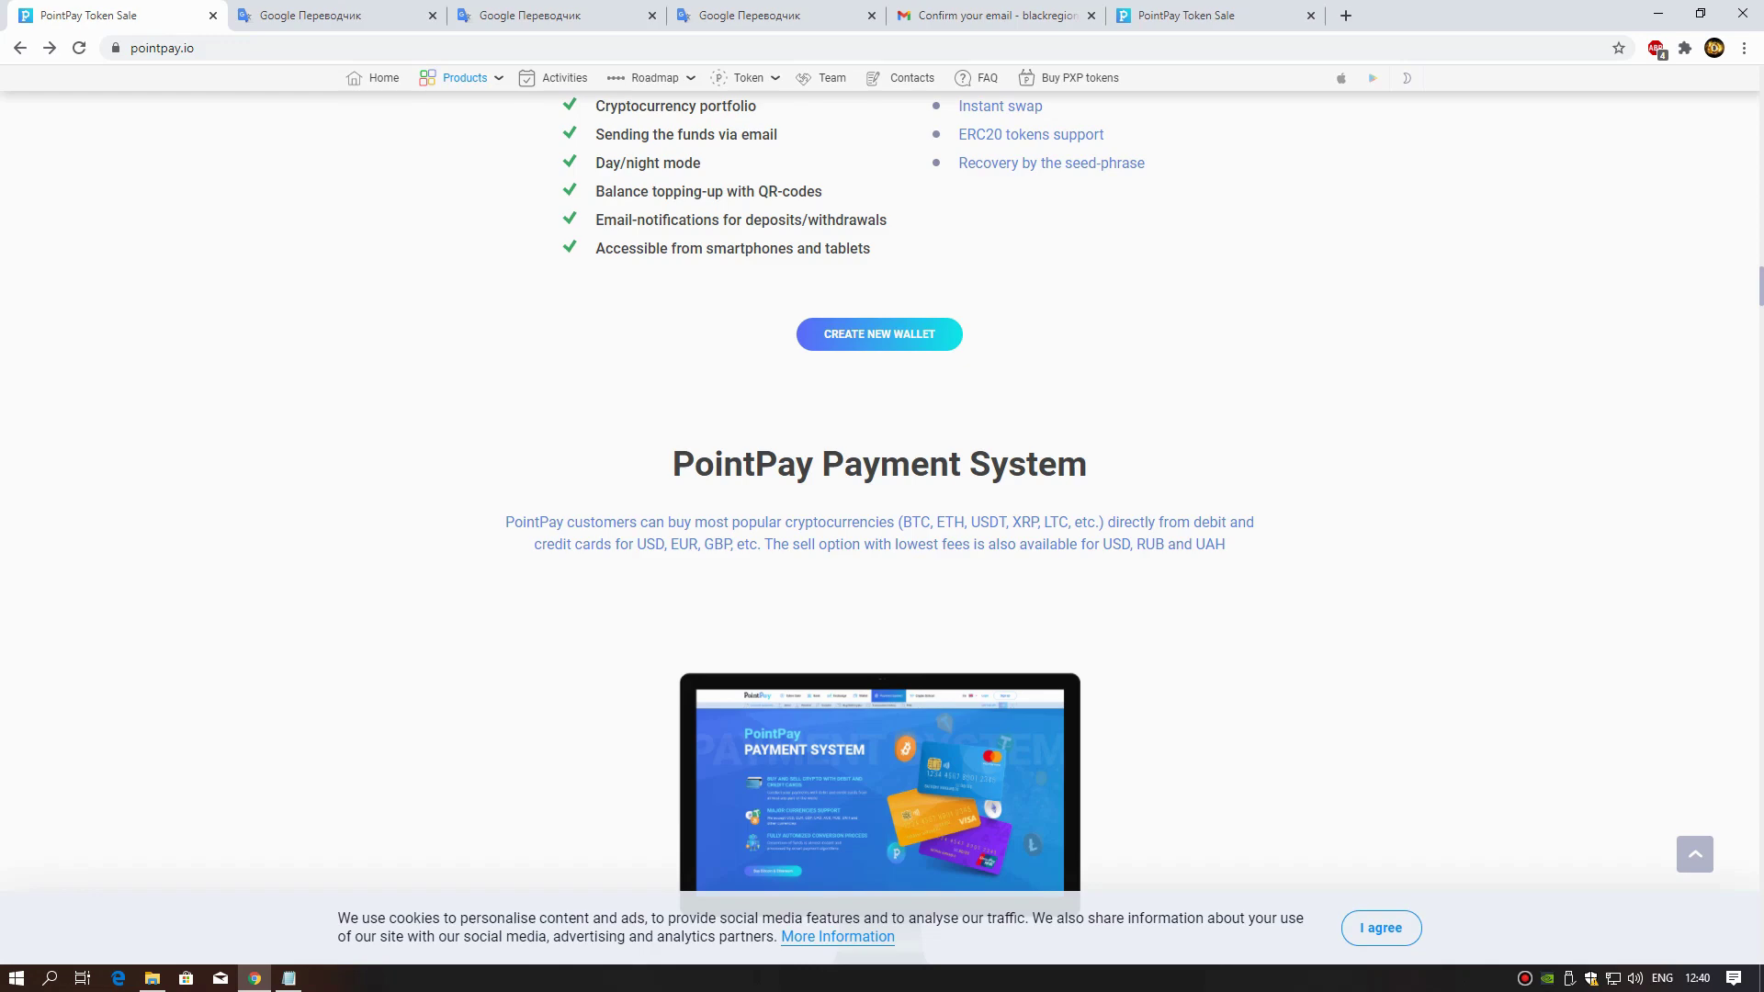
{"action": "scroll", "coordinate": [883, 496], "scroll_direction": "down", "scroll_amount": 3}
{"action": "scroll", "coordinate": [882, 496], "scroll_direction": "down", "scroll_amount": 3}
{"action": "scroll", "coordinate": [882, 496], "scroll_direction": "down", "scroll_amount": 3}
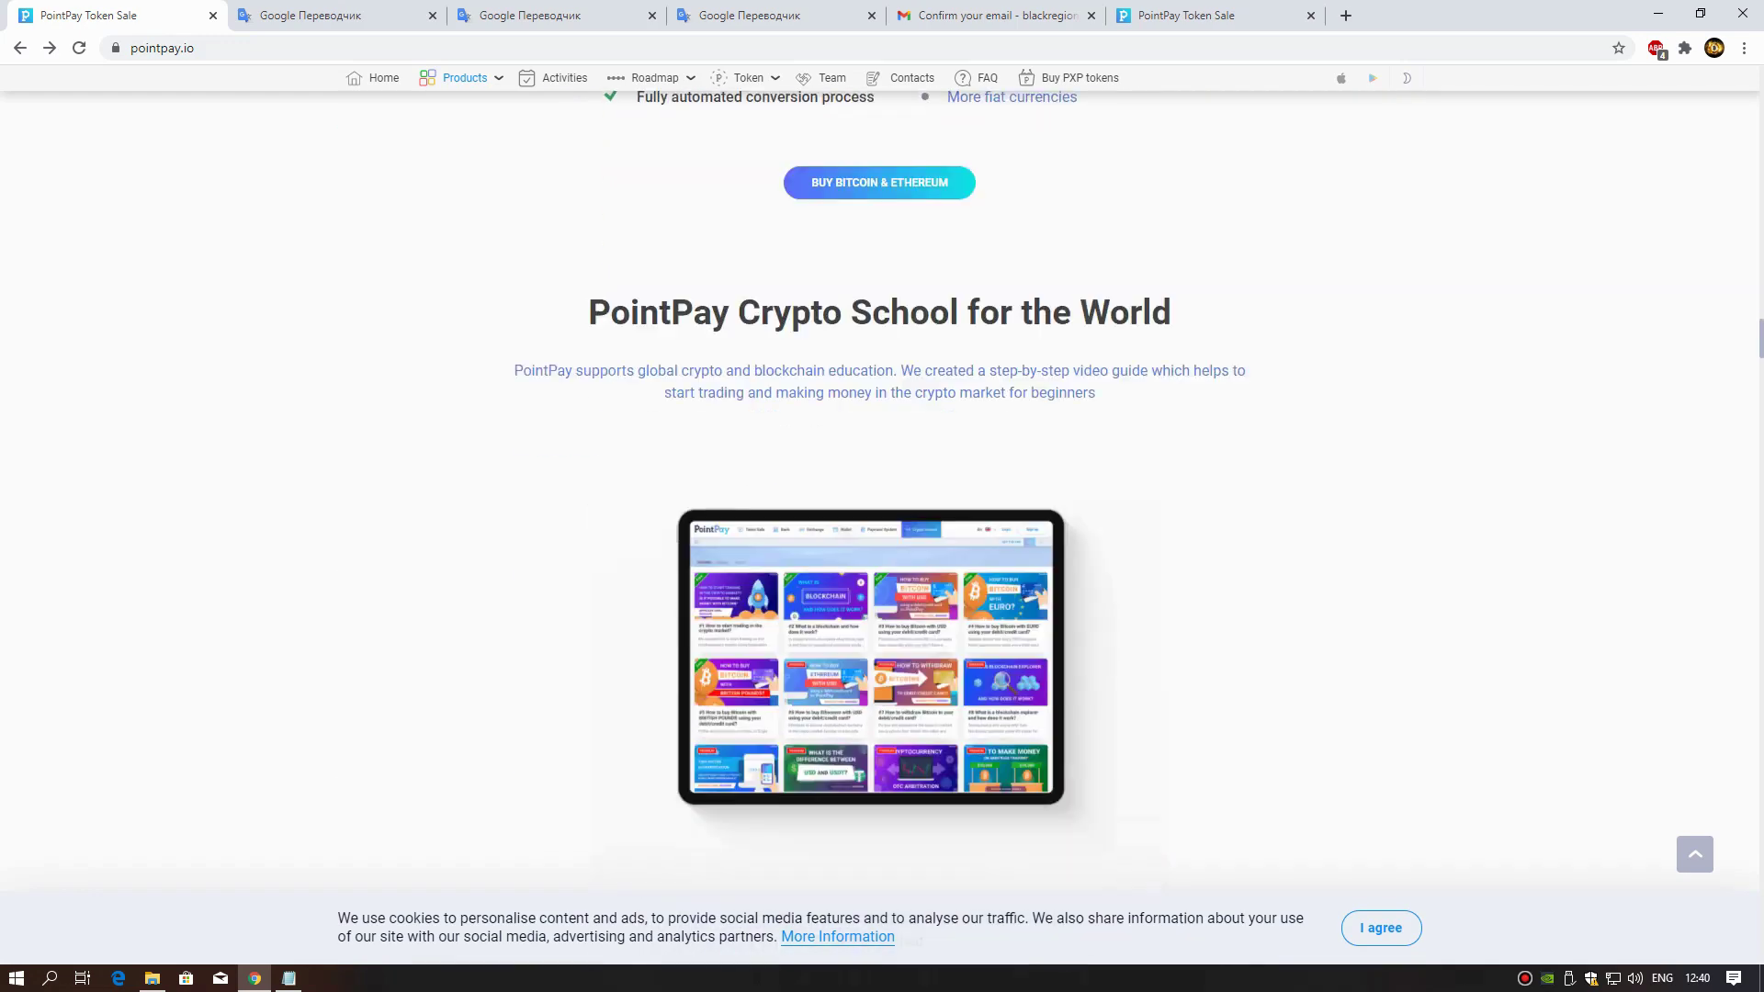
{"action": "scroll", "coordinate": [883, 496], "scroll_direction": "down", "scroll_amount": 2}
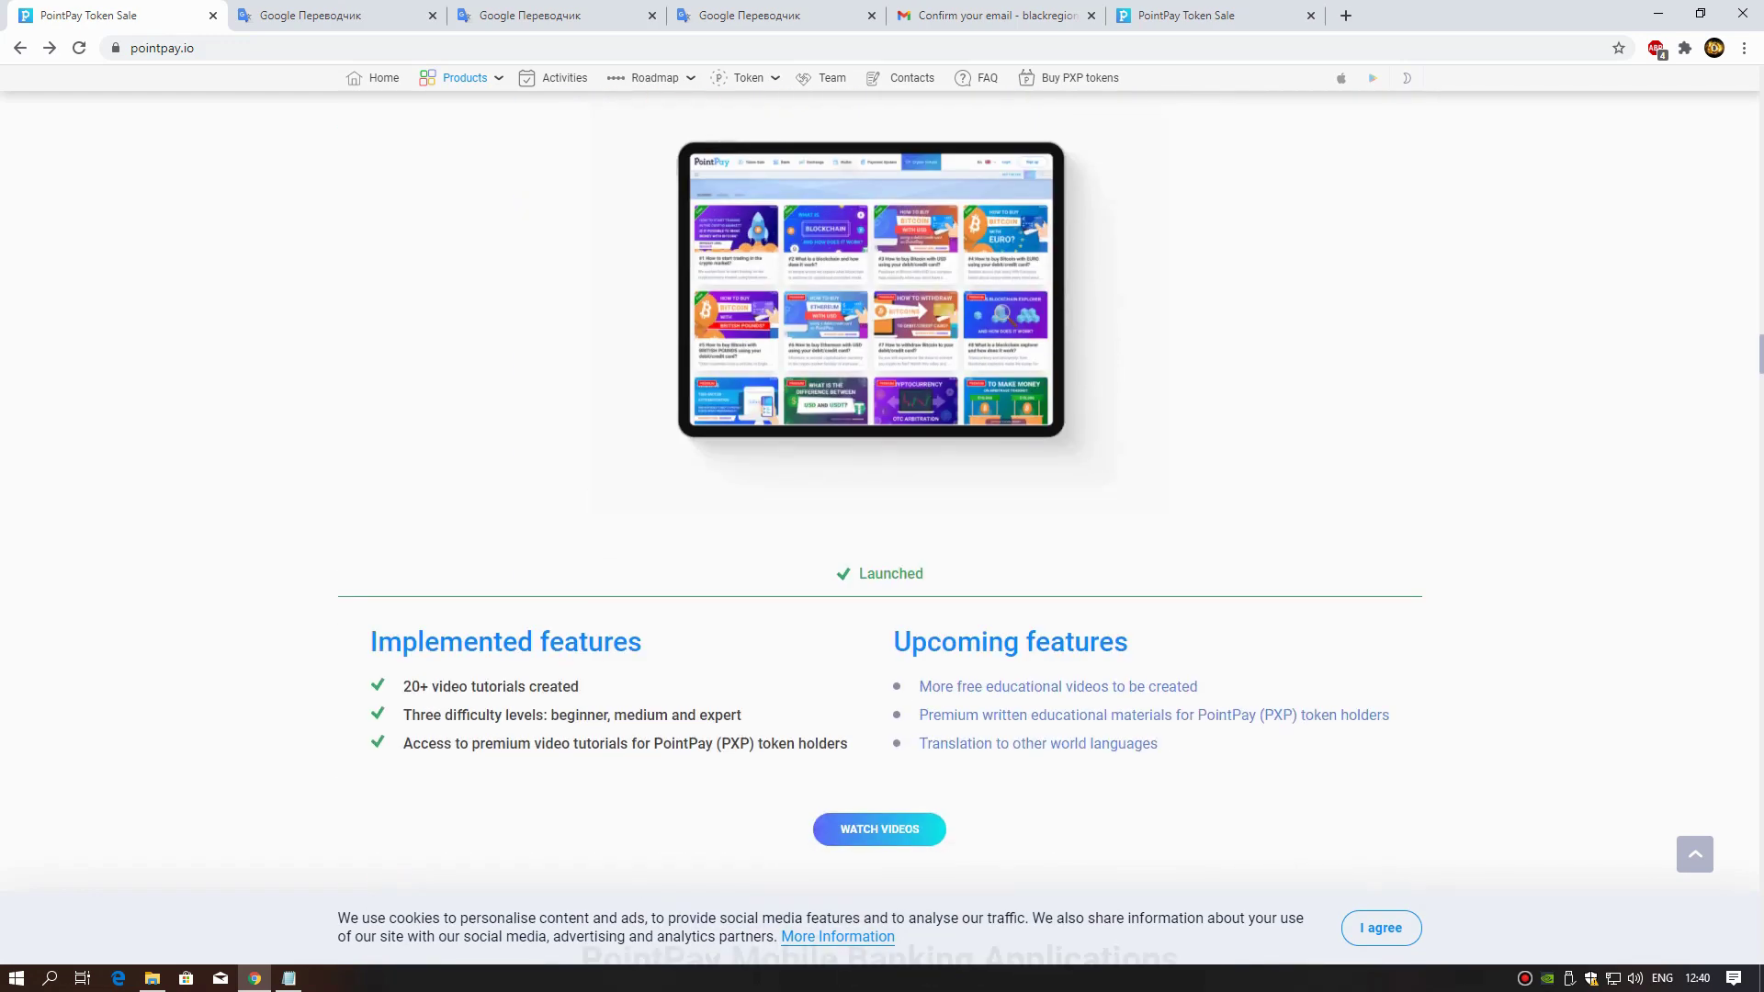
{"action": "scroll", "coordinate": [882, 497], "scroll_direction": "down", "scroll_amount": 2}
{"action": "scroll", "coordinate": [882, 497], "scroll_direction": "down", "scroll_amount": 5}
{"action": "scroll", "coordinate": [882, 497], "scroll_direction": "down", "scroll_amount": 5}
{"action": "scroll", "coordinate": [882, 496], "scroll_direction": "down", "scroll_amount": 3}
{"action": "scroll", "coordinate": [883, 497], "scroll_direction": "down", "scroll_amount": 8}
{"action": "scroll", "coordinate": [883, 496], "scroll_direction": "down", "scroll_amount": 5}
{"action": "scroll", "coordinate": [883, 496], "scroll_direction": "up", "scroll_amount": 9}
{"action": "scroll", "coordinate": [882, 496], "scroll_direction": "up", "scroll_amount": 2}
{"action": "scroll", "coordinate": [882, 496], "scroll_direction": "down", "scroll_amount": 1}
{"action": "scroll", "coordinate": [881, 496], "scroll_direction": "down", "scroll_amount": 5}
{"action": "scroll", "coordinate": [883, 496], "scroll_direction": "down", "scroll_amount": 1}
{"action": "scroll", "coordinate": [882, 497], "scroll_direction": "down", "scroll_amount": 5}
{"action": "scroll", "coordinate": [883, 497], "scroll_direction": "down", "scroll_amount": 6}
{"action": "scroll", "coordinate": [883, 497], "scroll_direction": "down", "scroll_amount": 5}
{"action": "scroll", "coordinate": [883, 496], "scroll_direction": "down", "scroll_amount": 3}
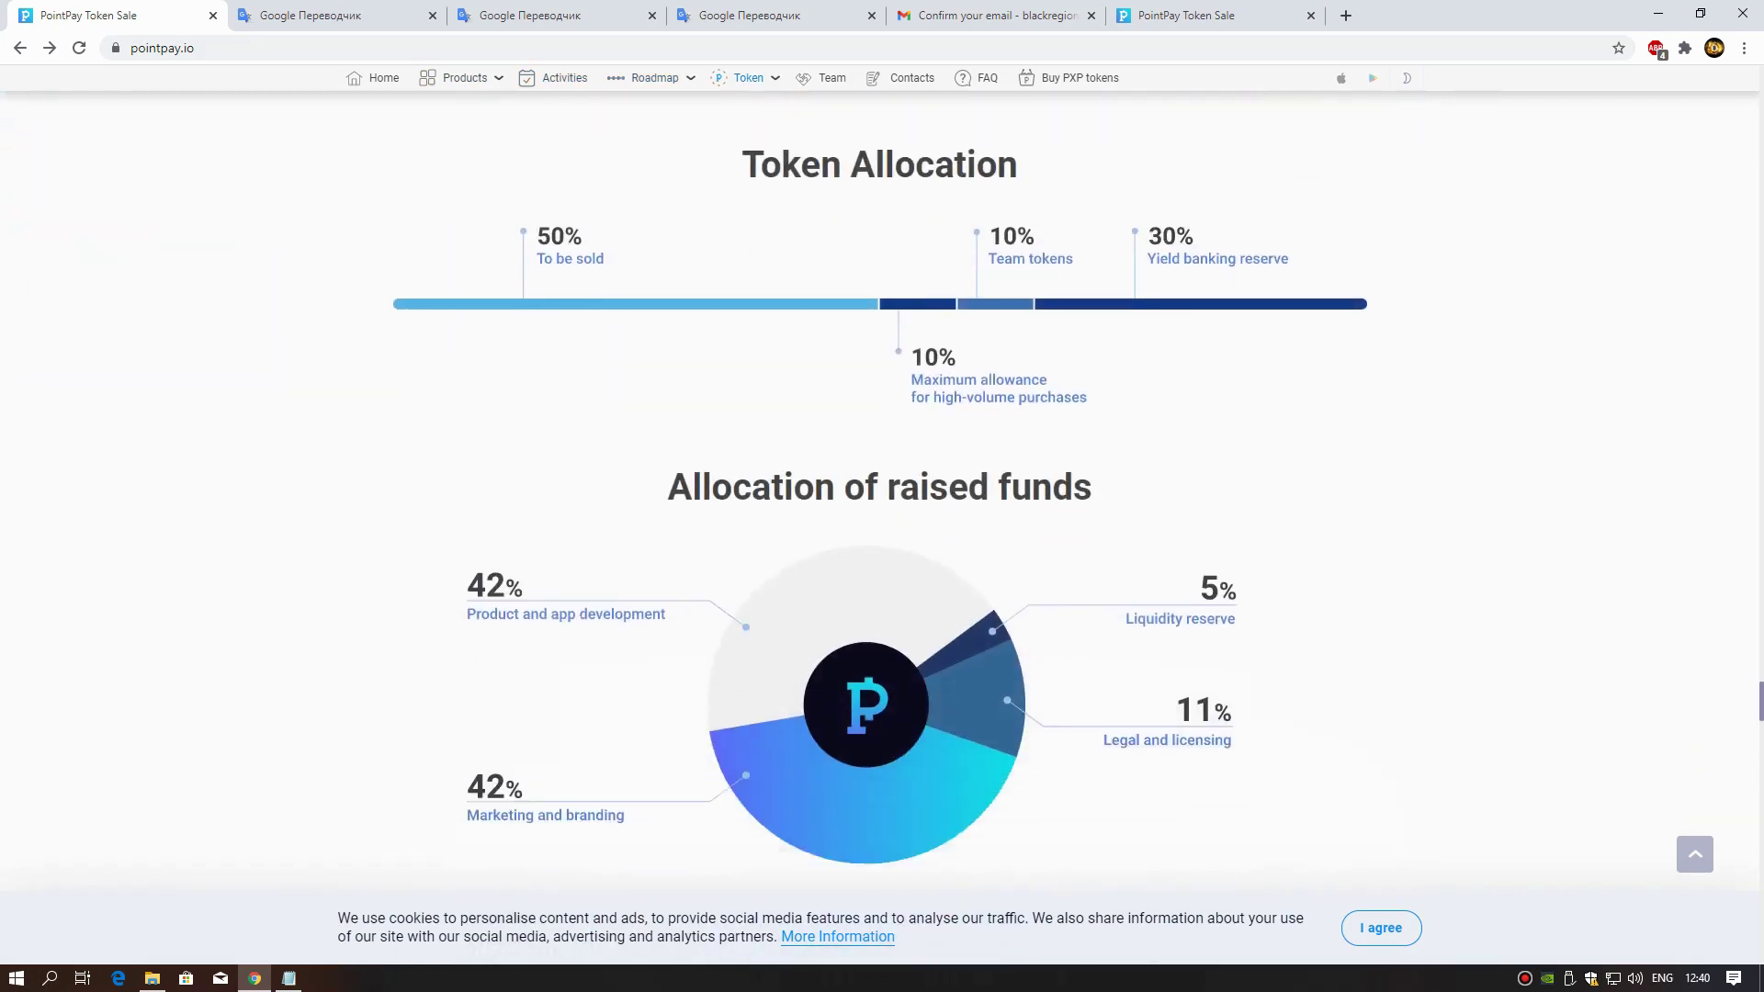
{"action": "scroll", "coordinate": [882, 497], "scroll_direction": "up", "scroll_amount": 1}
{"action": "scroll", "coordinate": [883, 496], "scroll_direction": "up", "scroll_amount": 1}
{"action": "scroll", "coordinate": [881, 496], "scroll_direction": "up", "scroll_amount": 1}
{"action": "scroll", "coordinate": [882, 496], "scroll_direction": "up", "scroll_amount": 2}
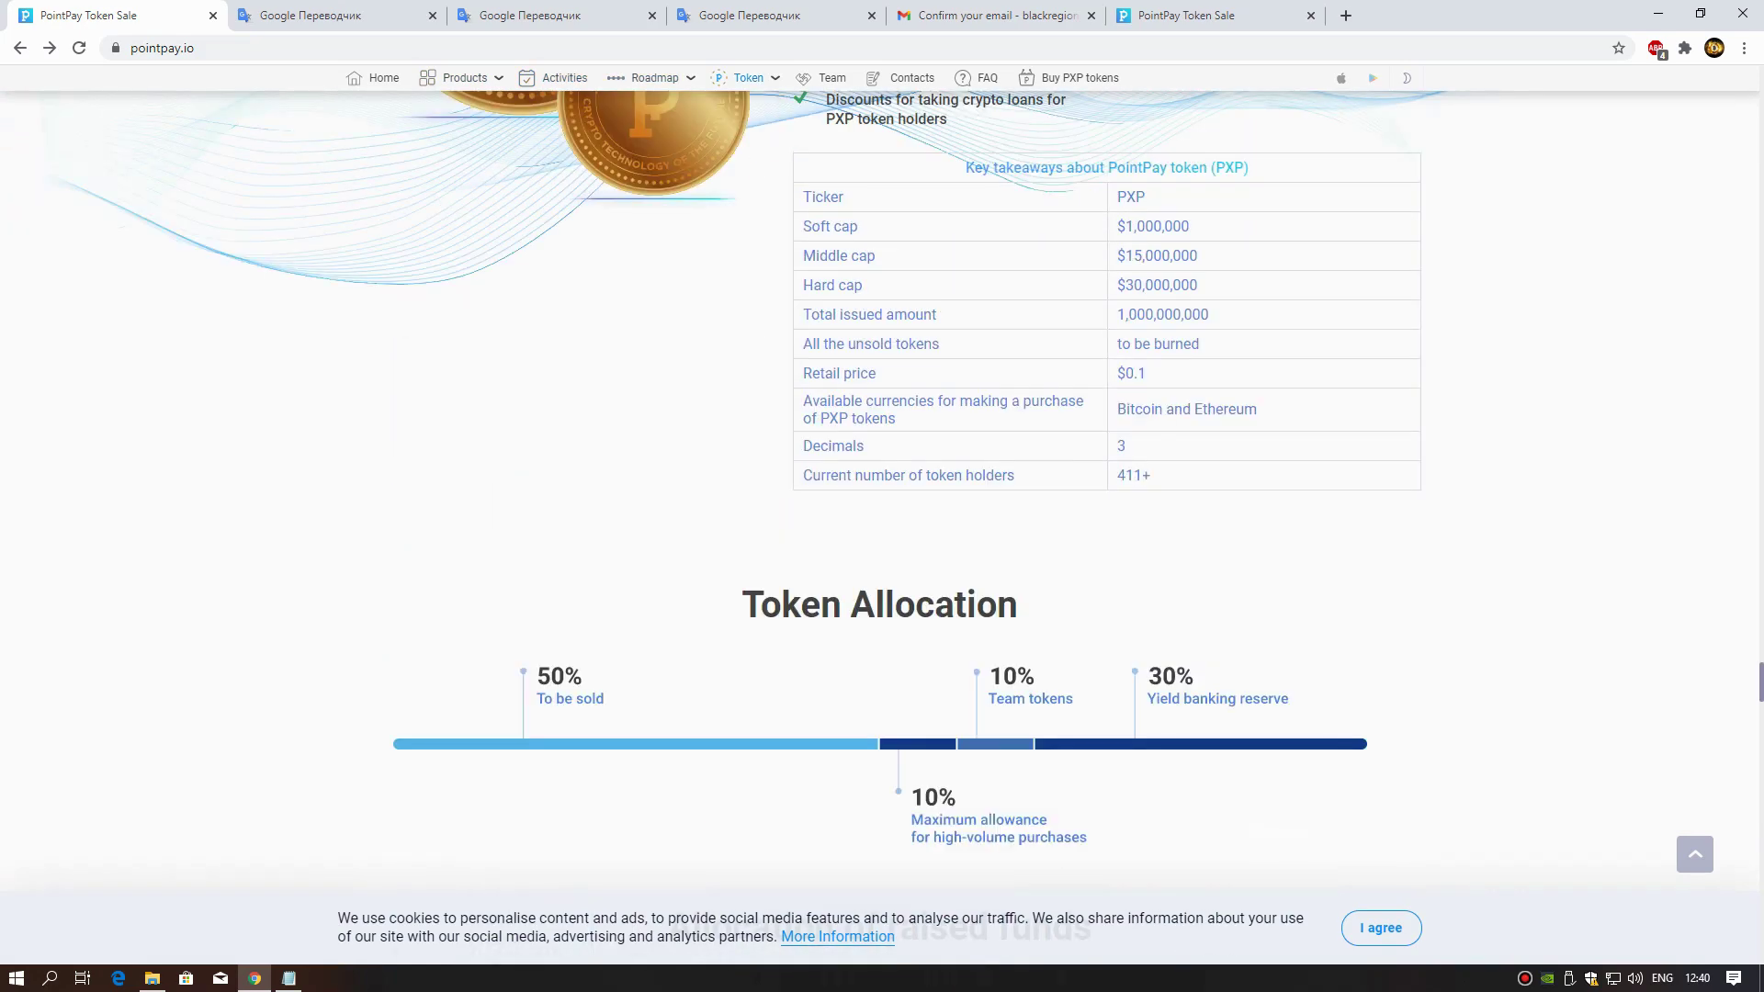
{"action": "scroll", "coordinate": [883, 497], "scroll_direction": "up", "scroll_amount": 1}
{"action": "scroll", "coordinate": [882, 497], "scroll_direction": "up", "scroll_amount": 1}
{"action": "scroll", "coordinate": [883, 497], "scroll_direction": "up", "scroll_amount": 1}
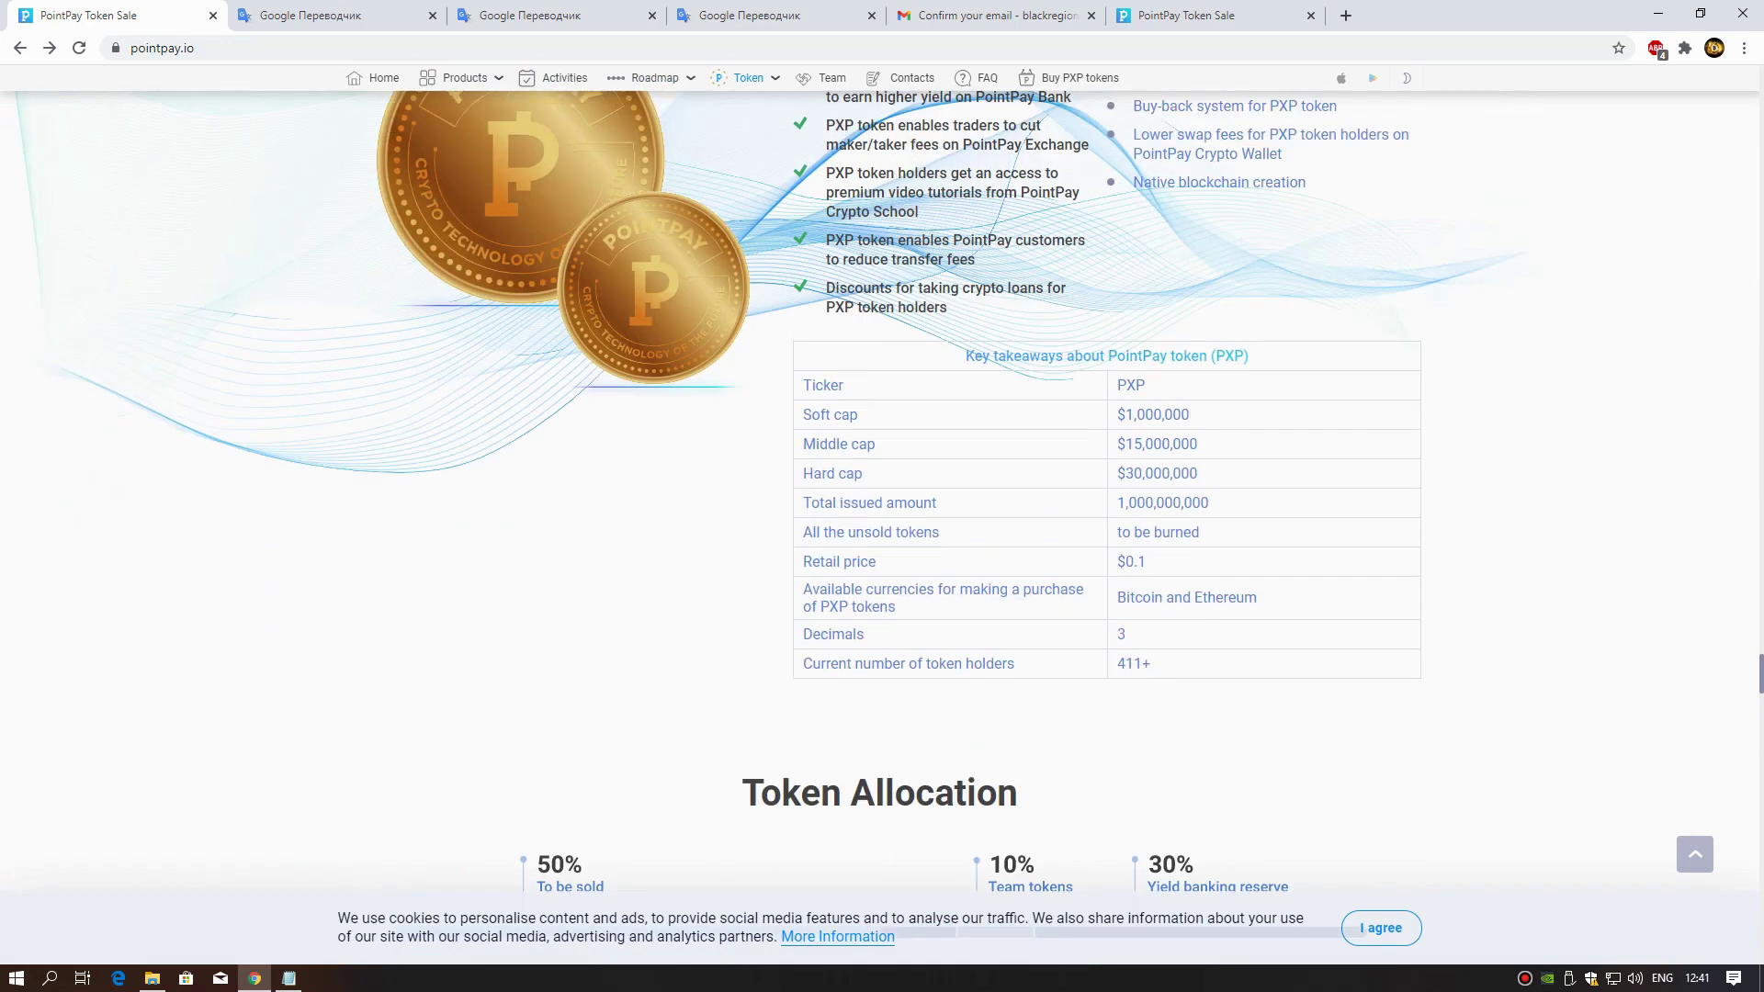
- Highlight the Ticker label, part of the Soft cap value and the Retail price label
{"action": "left_click_drag", "start_coordinate": [860, 392], "coordinate": [807, 386]}
{"action": "left_click", "coordinate": [910, 413]}
{"action": "left_click_drag", "start_coordinate": [1116, 413], "coordinate": [1145, 415]}
{"action": "left_click_drag", "start_coordinate": [877, 560], "coordinate": [802, 561]}
- Highlight the Total issued amount label and its 1,000,000,000 value
{"action": "left_click_drag", "start_coordinate": [961, 507], "coordinate": [800, 504]}
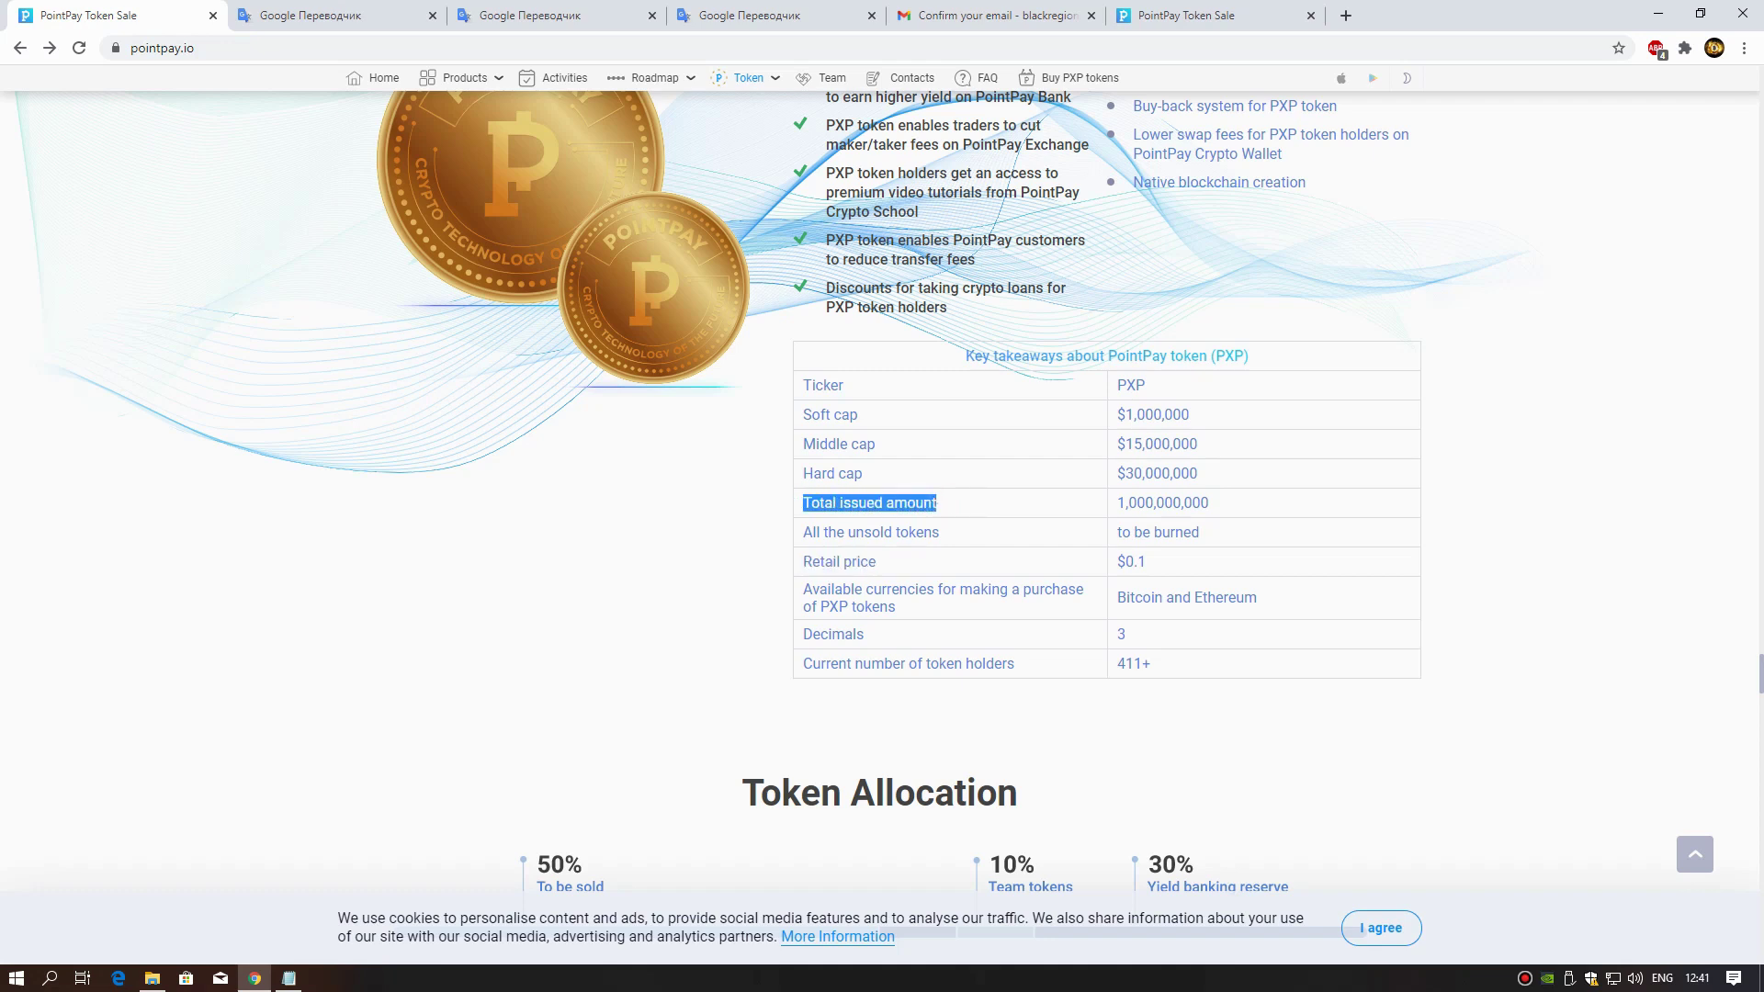
{"action": "left_click", "coordinate": [1019, 530]}
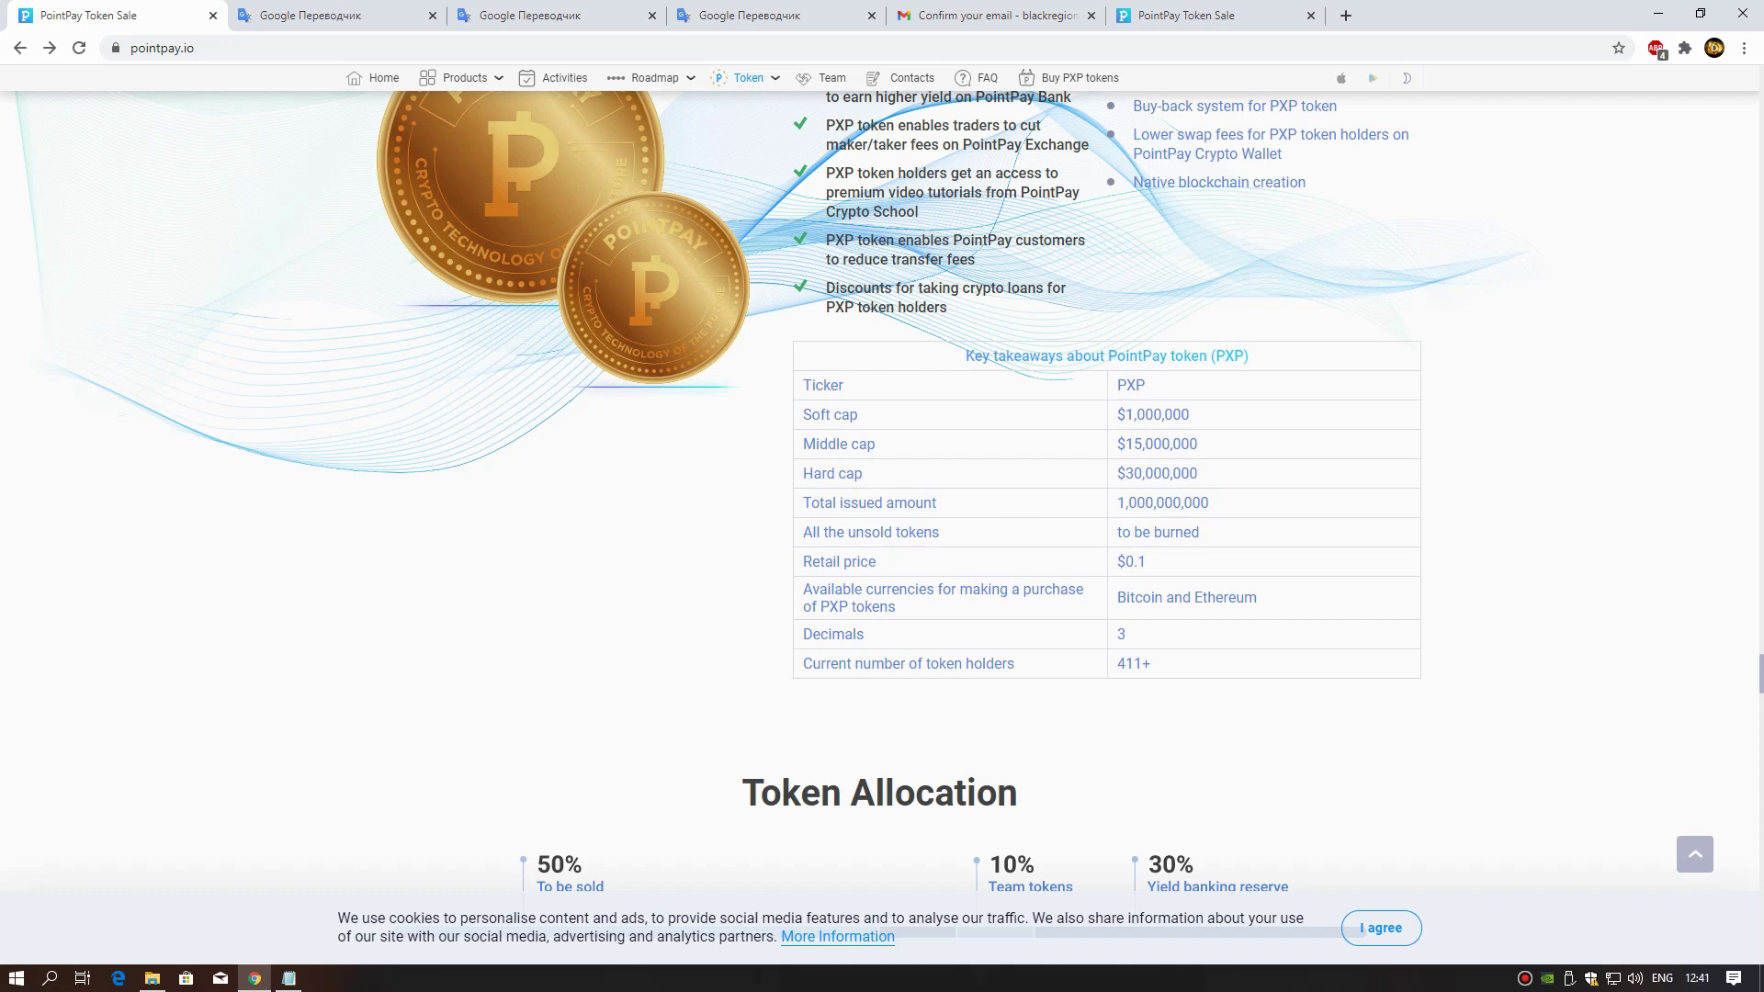
{"action": "double_click", "coordinate": [1216, 505]}
{"action": "left_click", "coordinate": [1463, 480]}
{"action": "scroll", "coordinate": [883, 510], "scroll_direction": "down", "scroll_amount": 3}
{"action": "scroll", "coordinate": [882, 510], "scroll_direction": "down", "scroll_amount": 3}
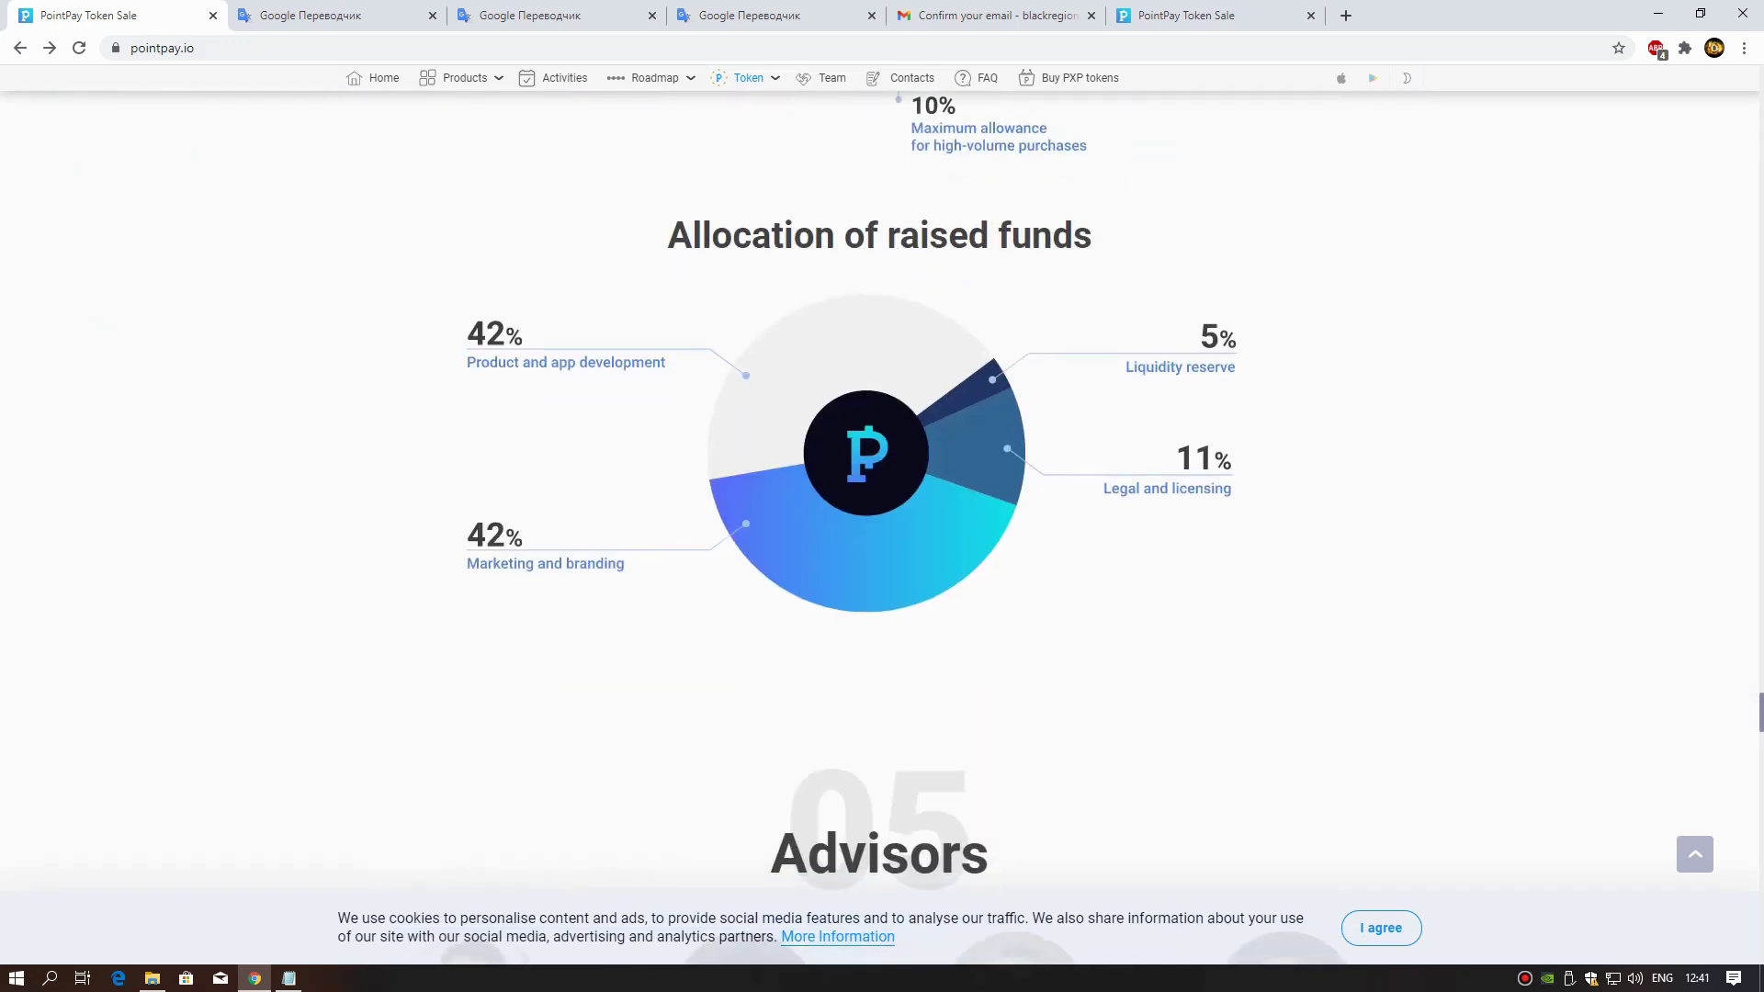
{"action": "scroll", "coordinate": [882, 510], "scroll_direction": "up", "scroll_amount": 2}
{"action": "scroll", "coordinate": [882, 510], "scroll_direction": "up", "scroll_amount": 2}
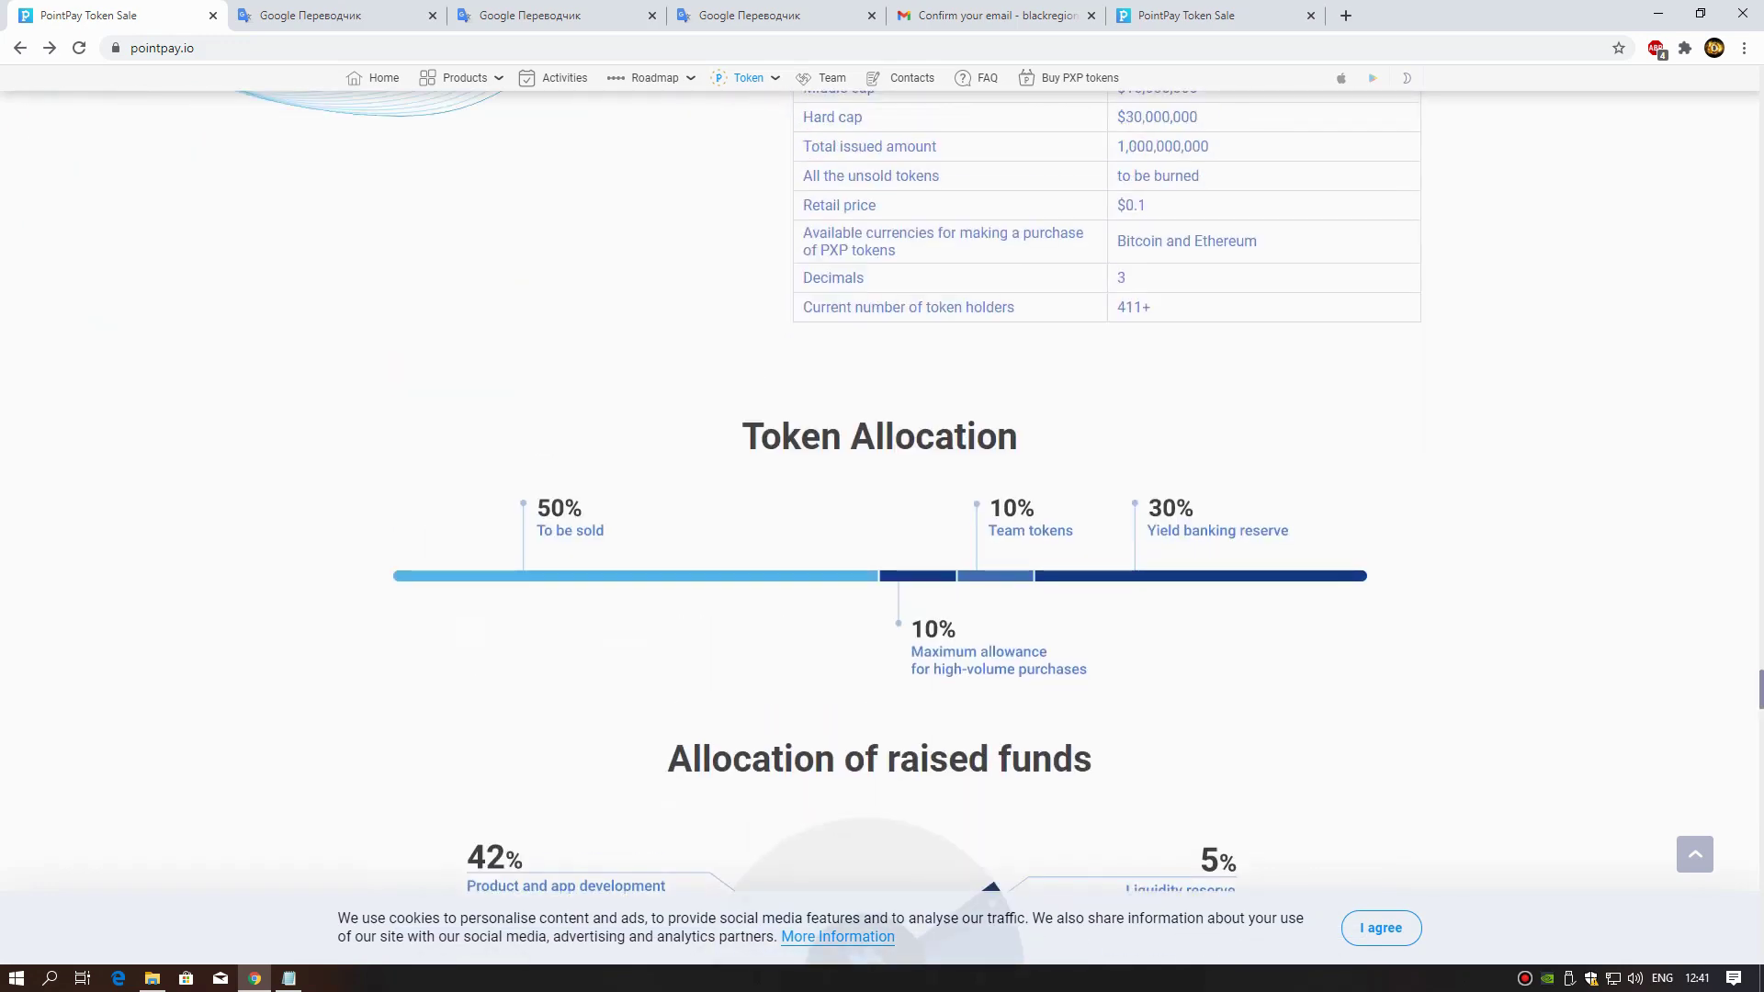
{"action": "scroll", "coordinate": [1044, 496], "scroll_direction": "down", "scroll_amount": 1}
- Return to the page top and log out via the header Logout link
{"action": "left_click", "coordinate": [1046, 485]}
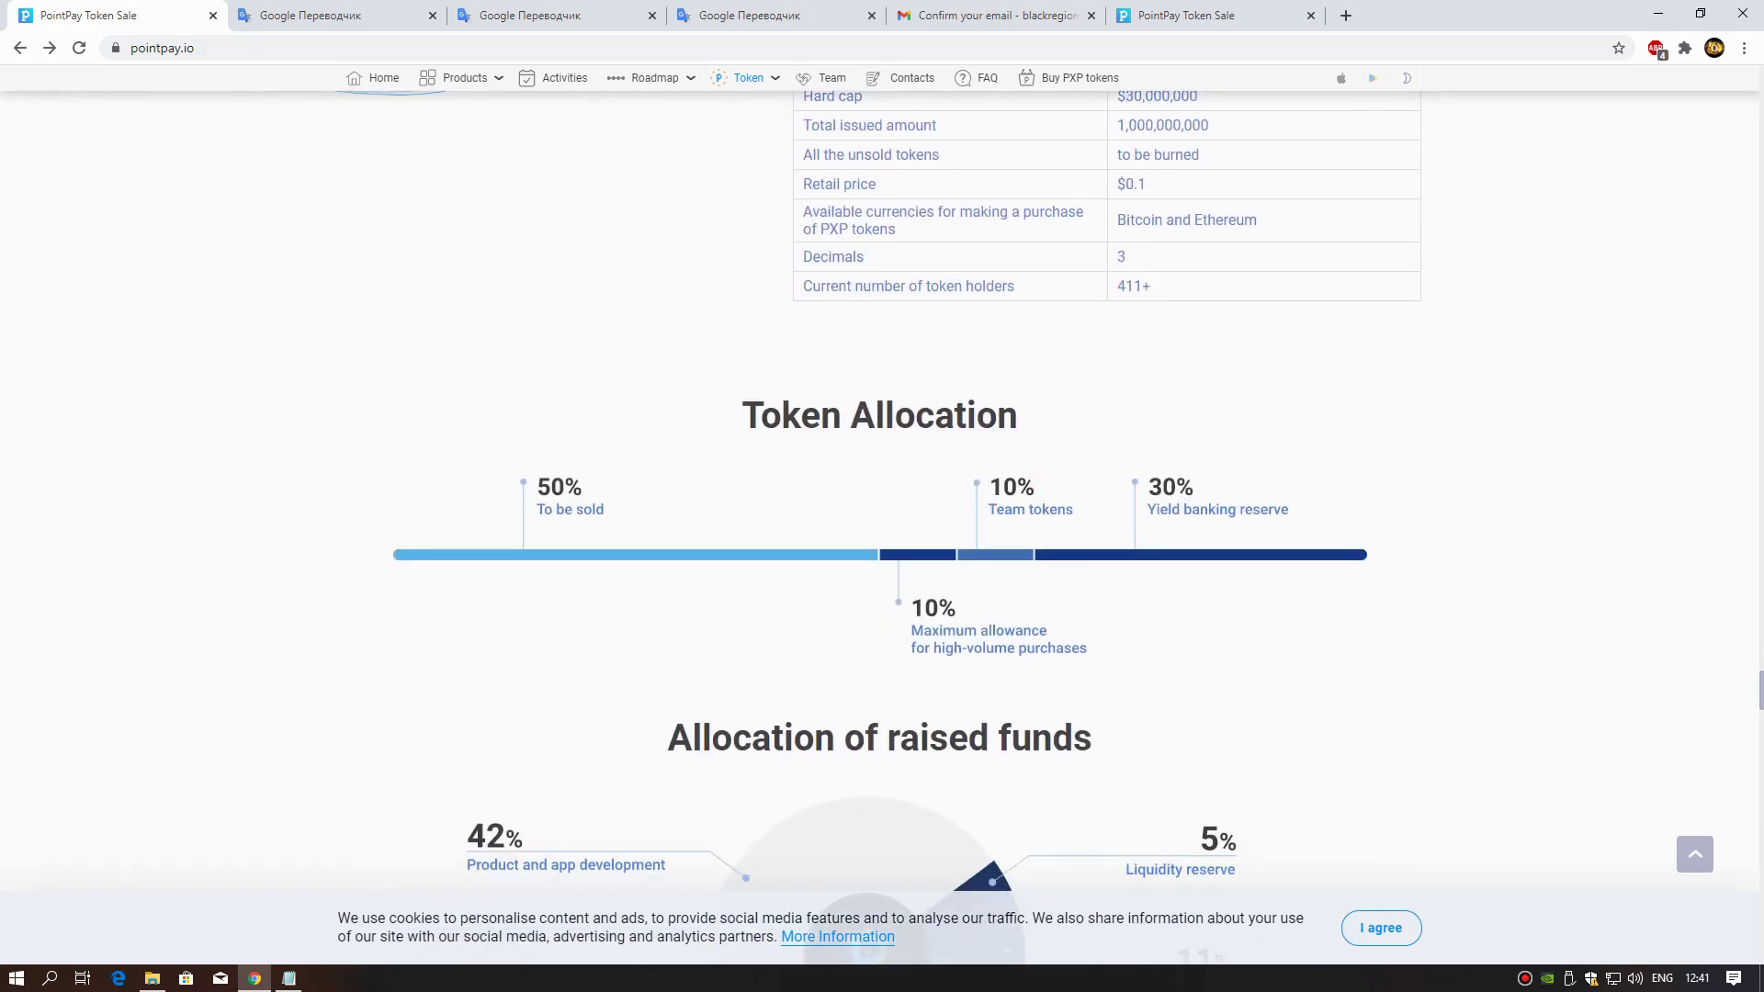
{"action": "scroll", "coordinate": [882, 510], "scroll_direction": "down", "scroll_amount": 1}
{"action": "scroll", "coordinate": [883, 511], "scroll_direction": "down", "scroll_amount": 3}
{"action": "scroll", "coordinate": [882, 510], "scroll_direction": "down", "scroll_amount": 3}
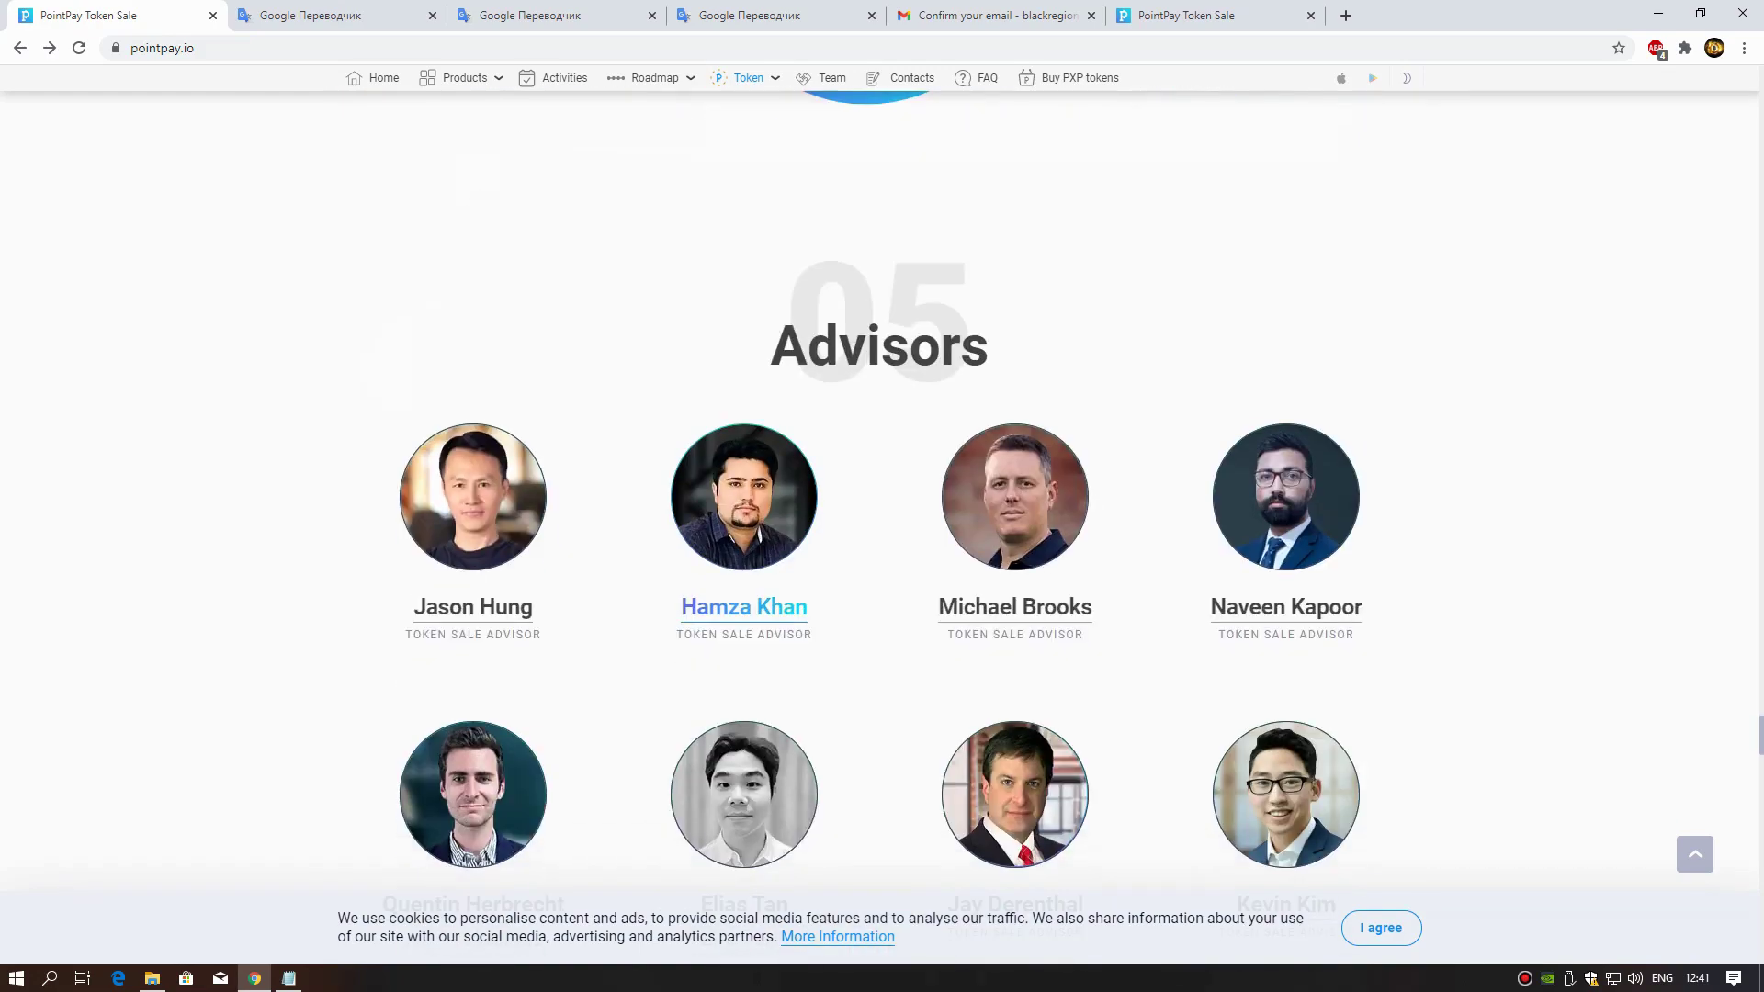
{"action": "scroll", "coordinate": [883, 511], "scroll_direction": "down", "scroll_amount": 3}
{"action": "scroll", "coordinate": [881, 510], "scroll_direction": "down", "scroll_amount": 3}
{"action": "scroll", "coordinate": [882, 510], "scroll_direction": "down", "scroll_amount": 3}
{"action": "scroll", "coordinate": [882, 510], "scroll_direction": "down", "scroll_amount": 1}
{"action": "scroll", "coordinate": [882, 510], "scroll_direction": "down", "scroll_amount": 3}
{"action": "scroll", "coordinate": [882, 510], "scroll_direction": "down", "scroll_amount": 1}
{"action": "scroll", "coordinate": [883, 511], "scroll_direction": "down", "scroll_amount": 3}
{"action": "scroll", "coordinate": [882, 510], "scroll_direction": "down", "scroll_amount": 3}
{"action": "scroll", "coordinate": [882, 510], "scroll_direction": "down", "scroll_amount": 3}
{"action": "key", "text": "Home"}
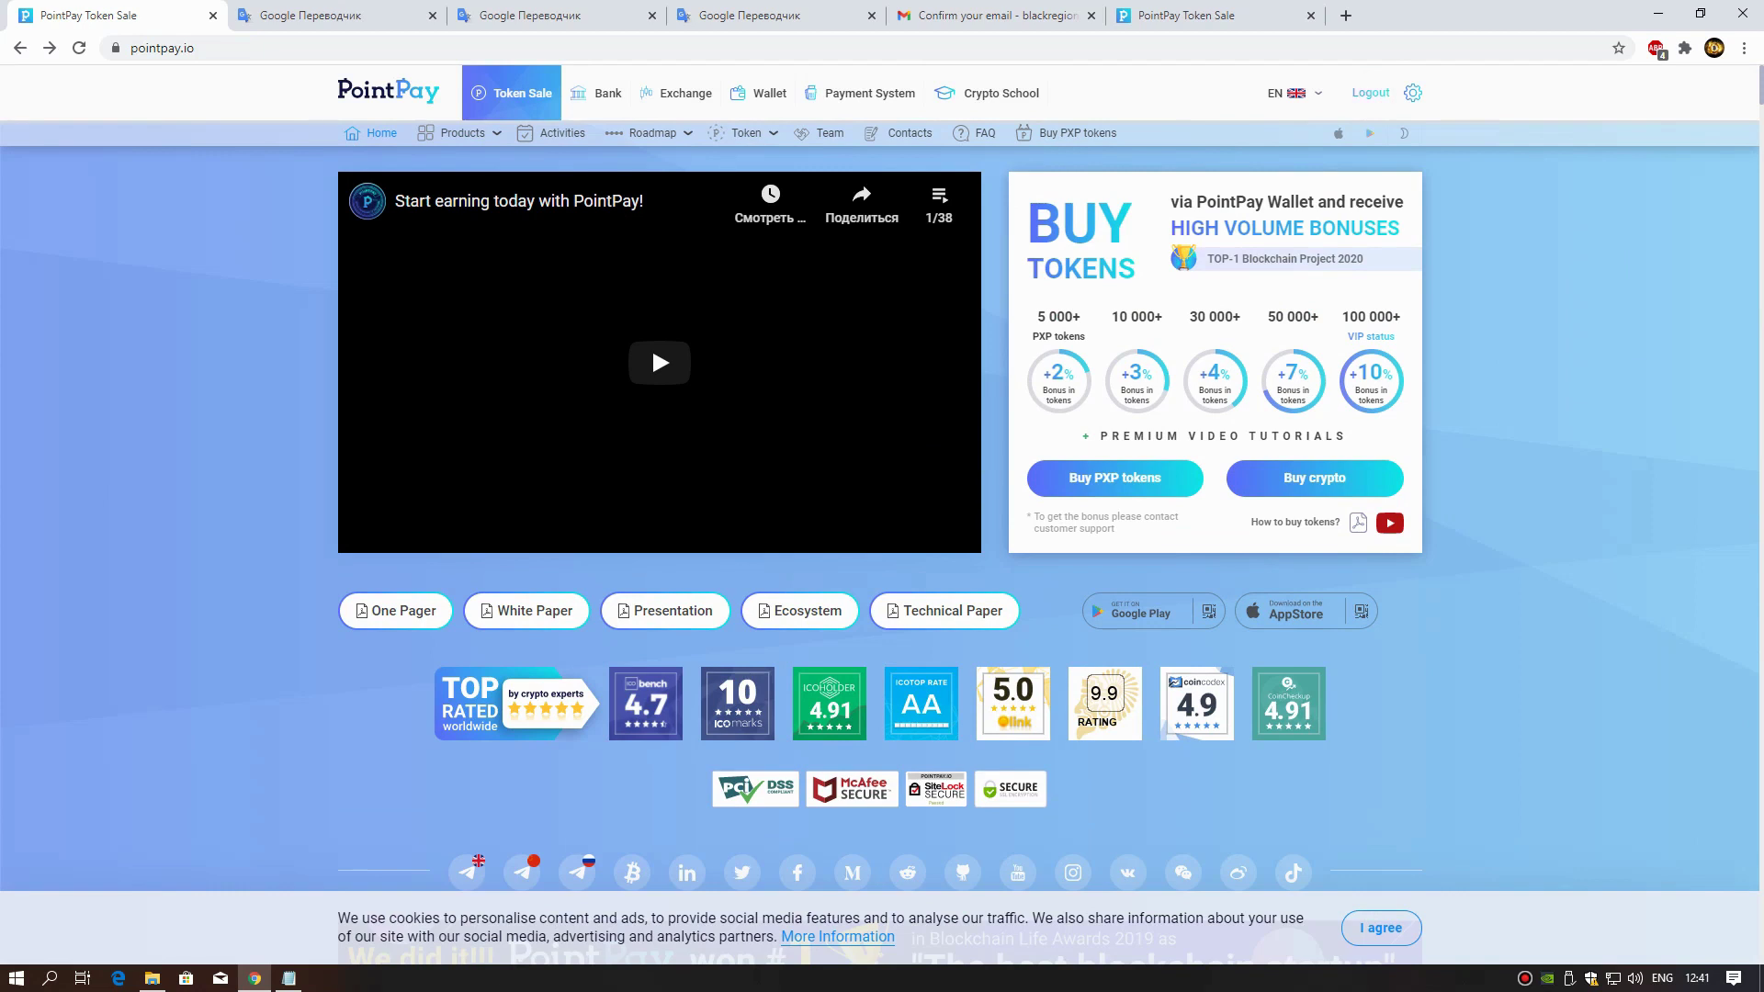
{"action": "key", "text": "Tab"}
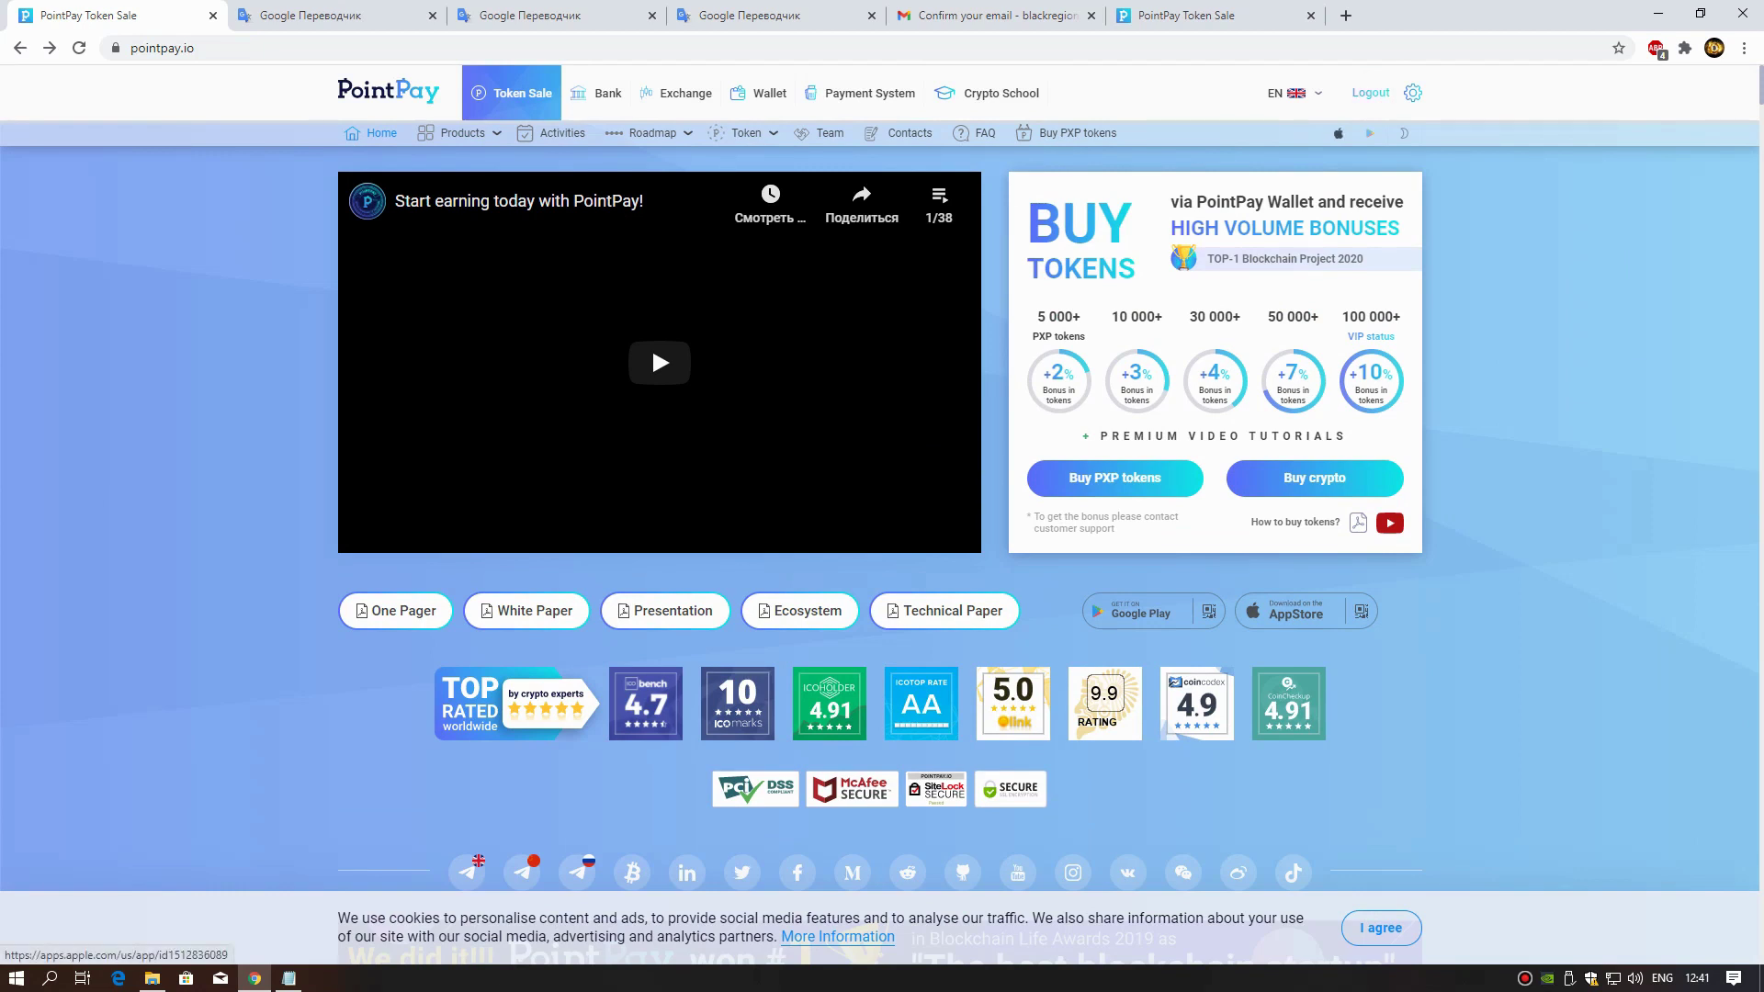
{"action": "key", "text": "Tab"}
{"action": "key", "text": "Tab"}
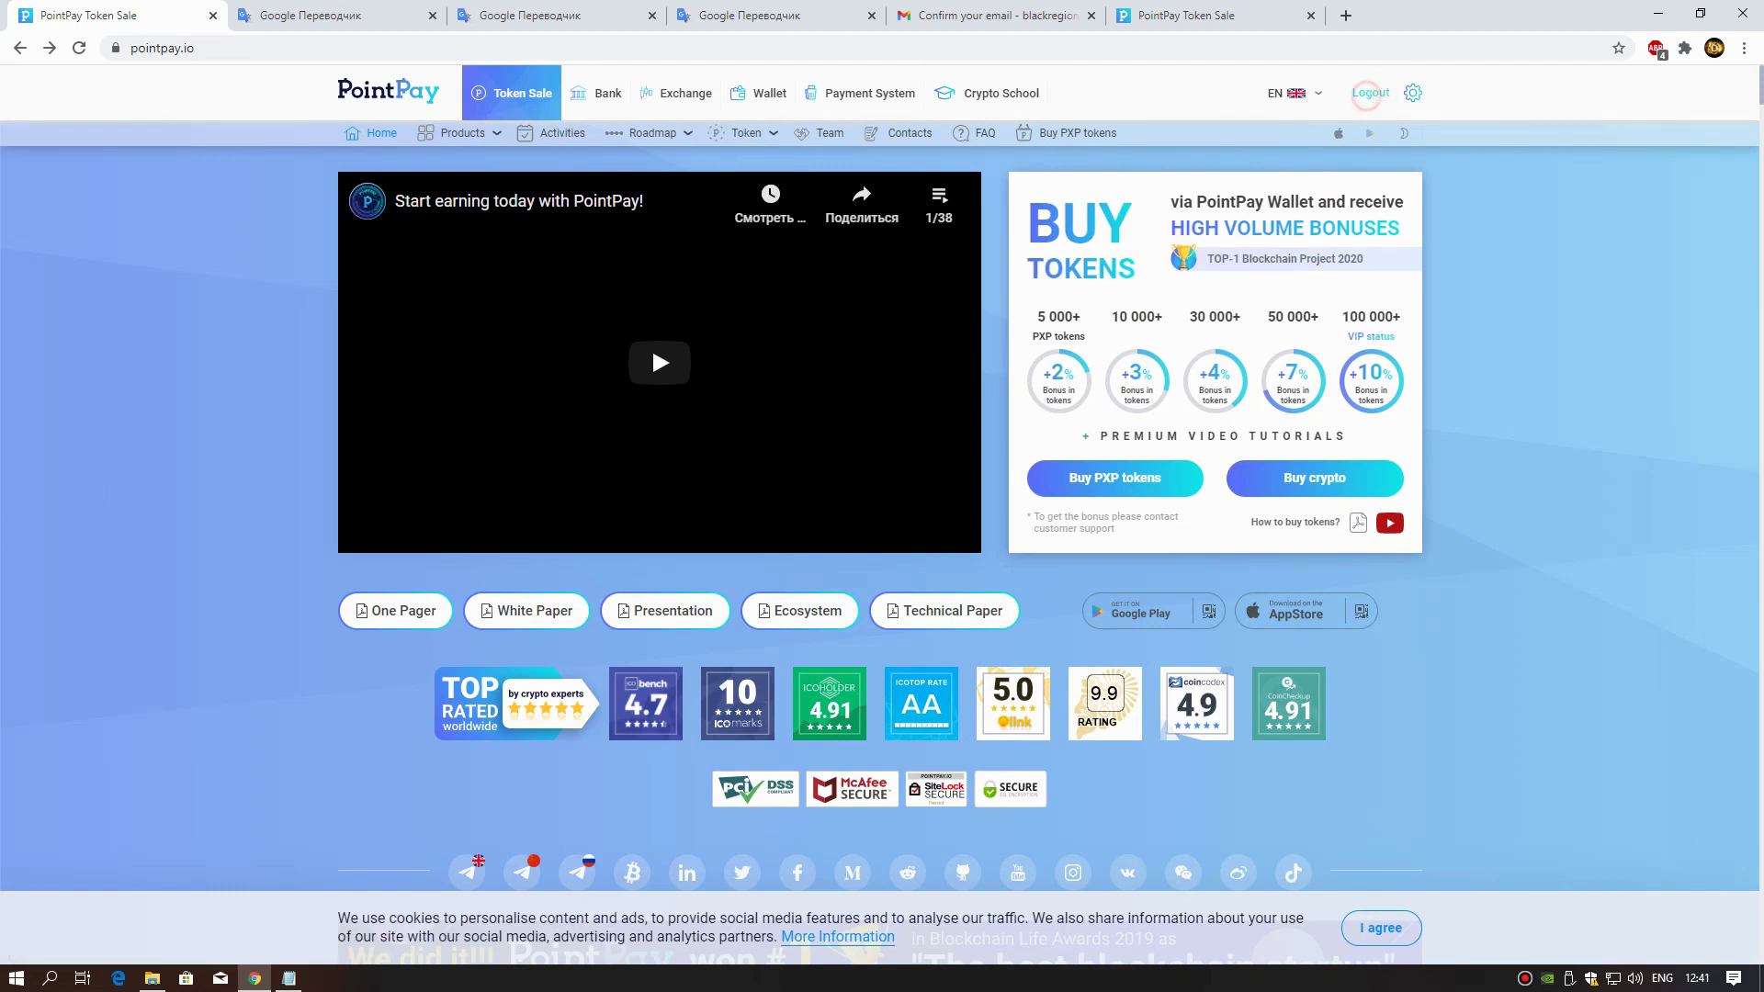
{"action": "key", "text": "Return"}
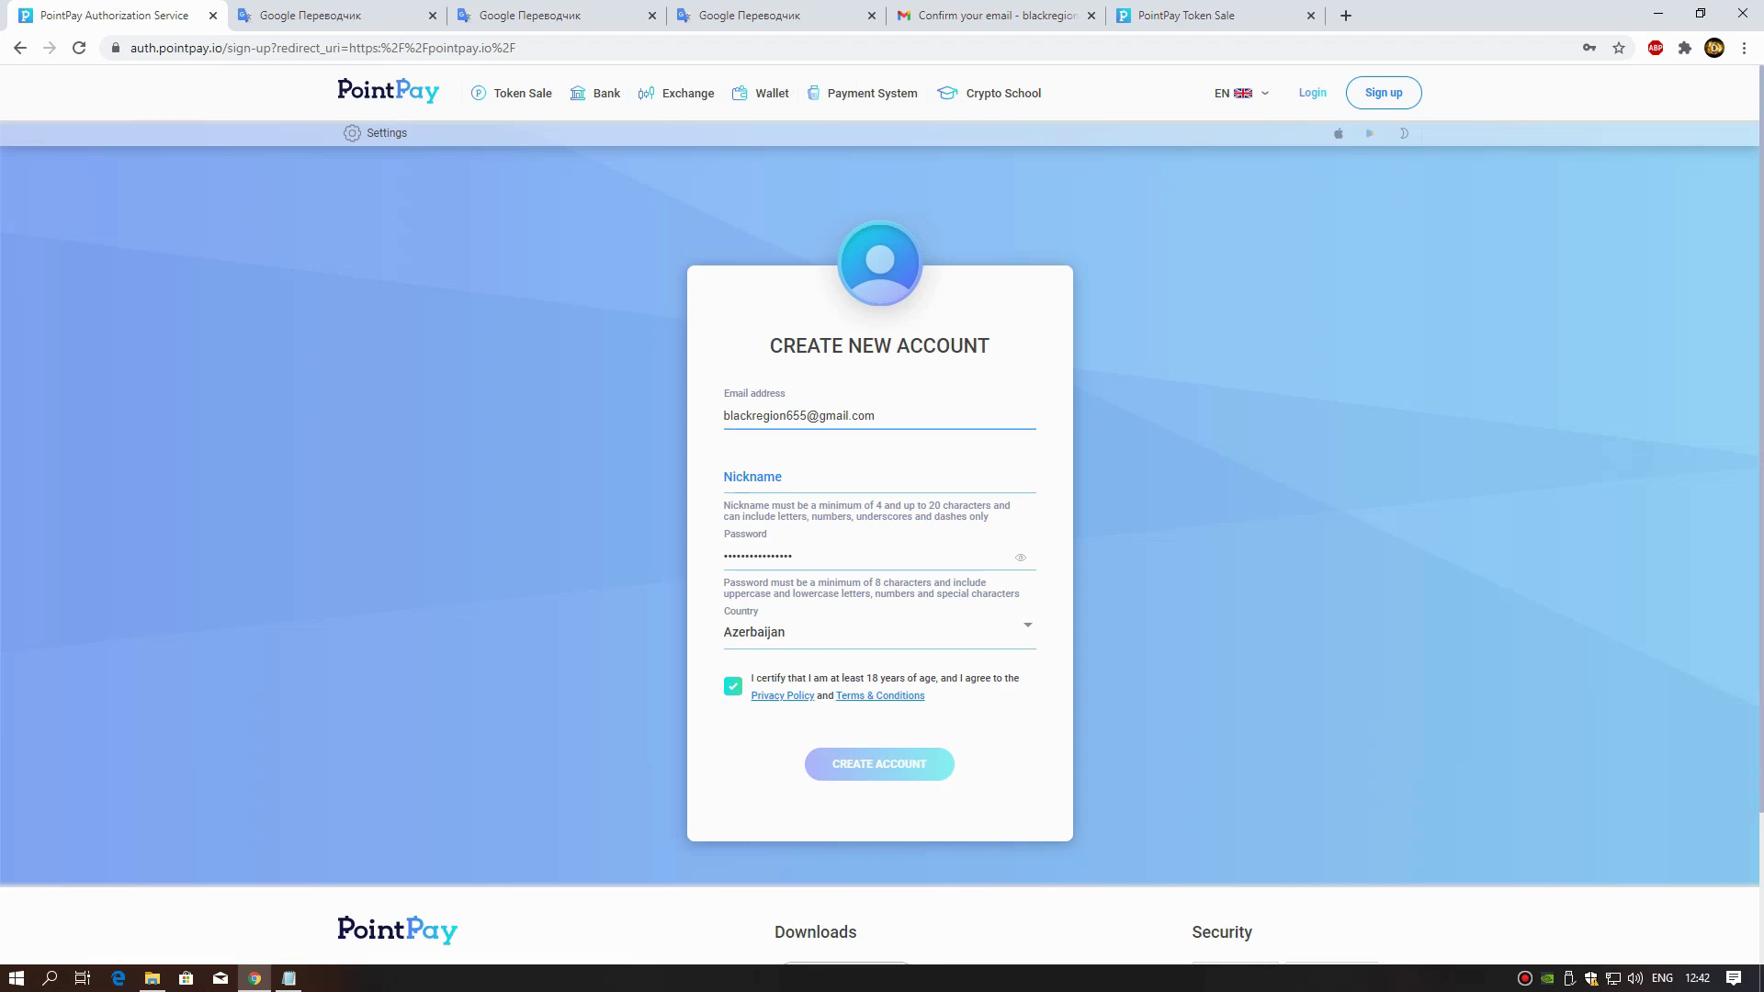
- Set the sign-up country to Azerbaijan, then view the PointPay confirmation email
{"action": "key", "text": "Tab"}
{"action": "left_click", "coordinate": [800, 481]}
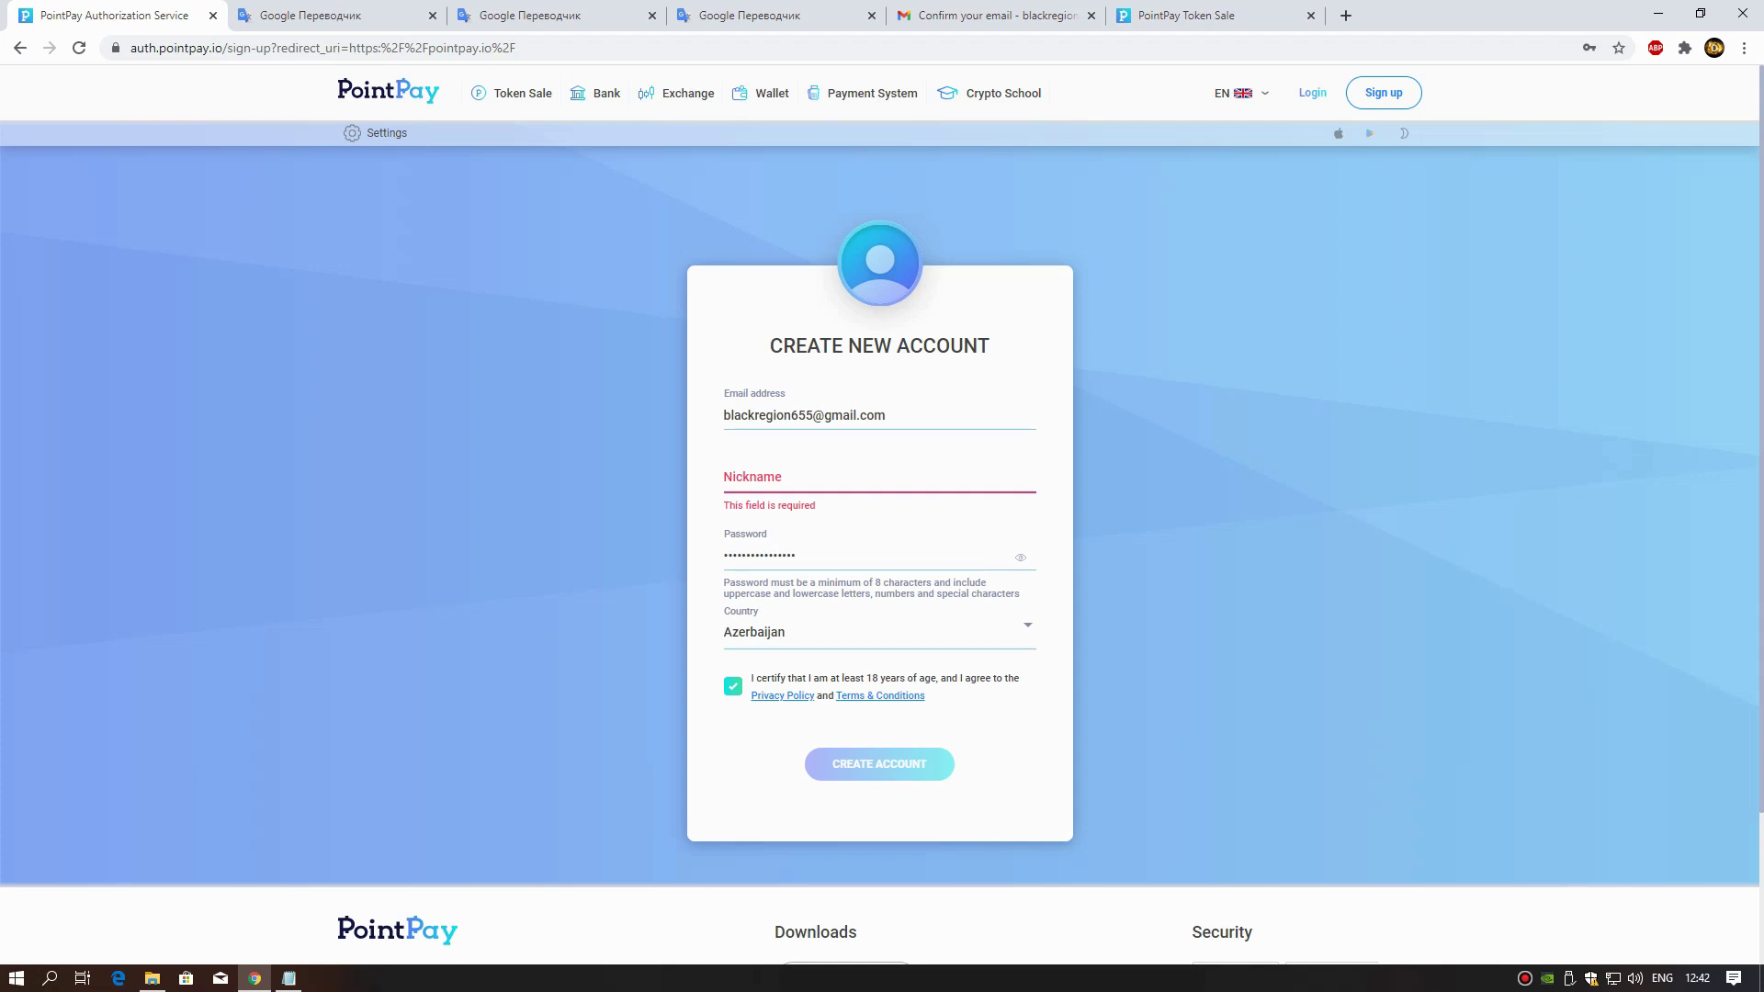
{"action": "left_click", "coordinate": [1008, 627]}
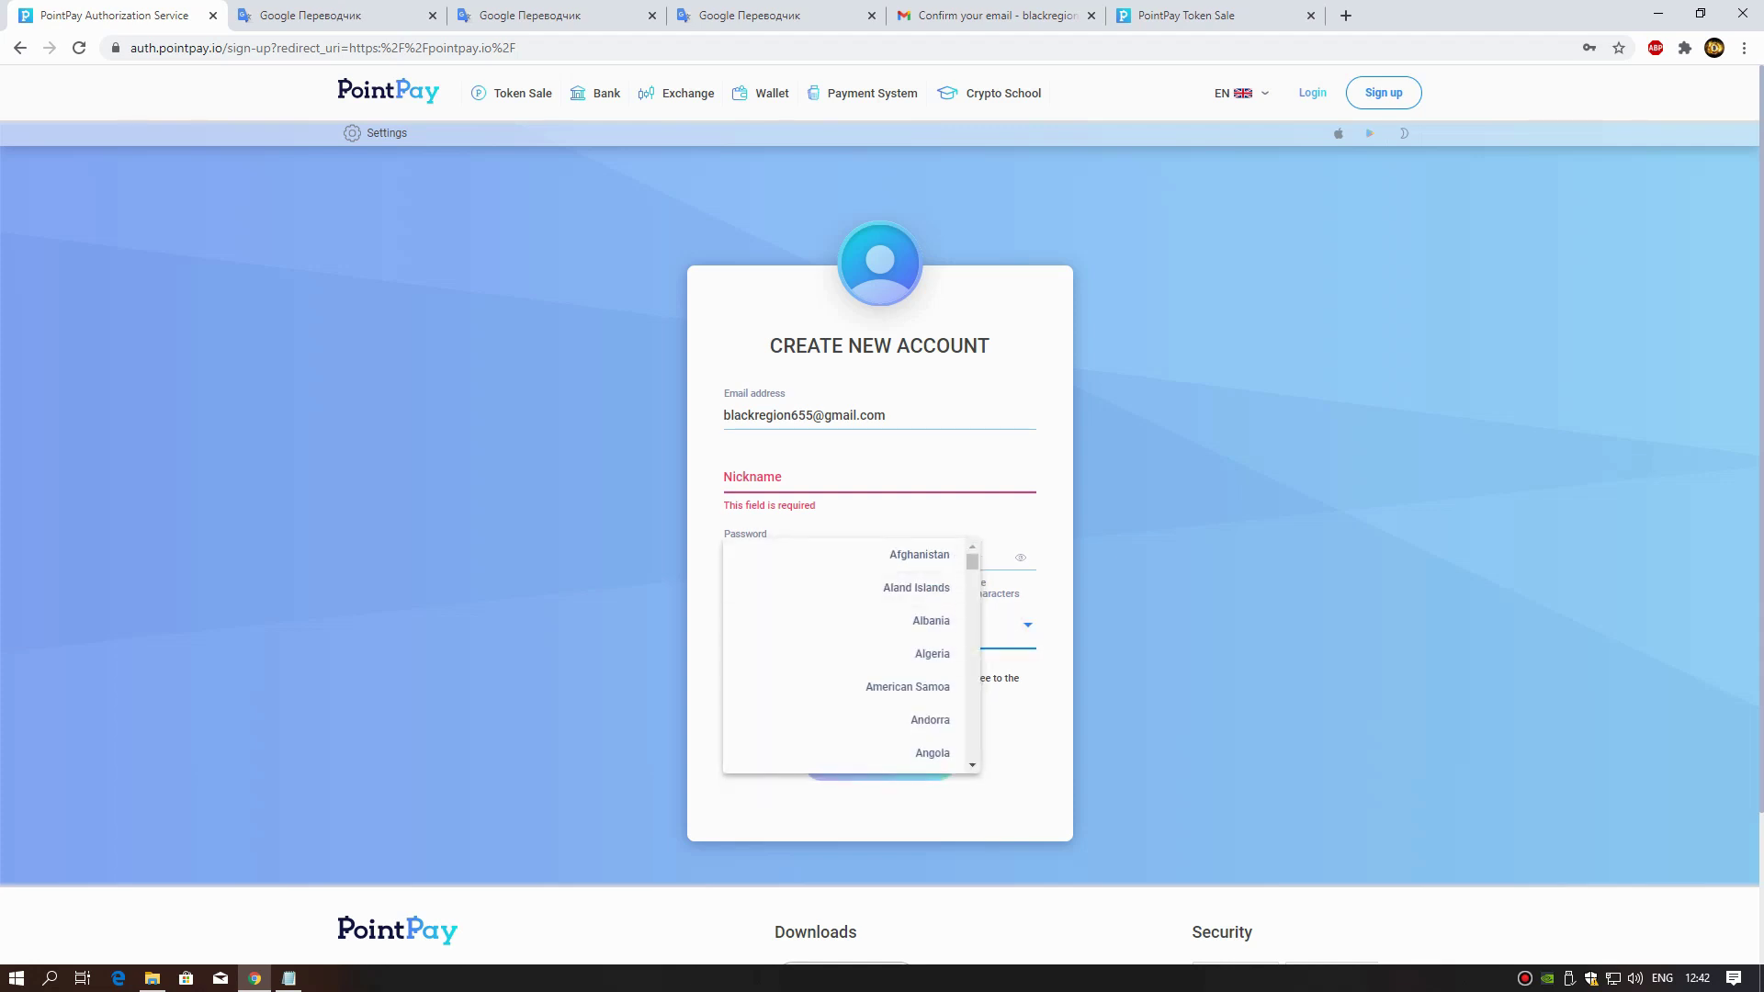
{"action": "type", "text": "az"}
{"action": "key", "text": "Return"}
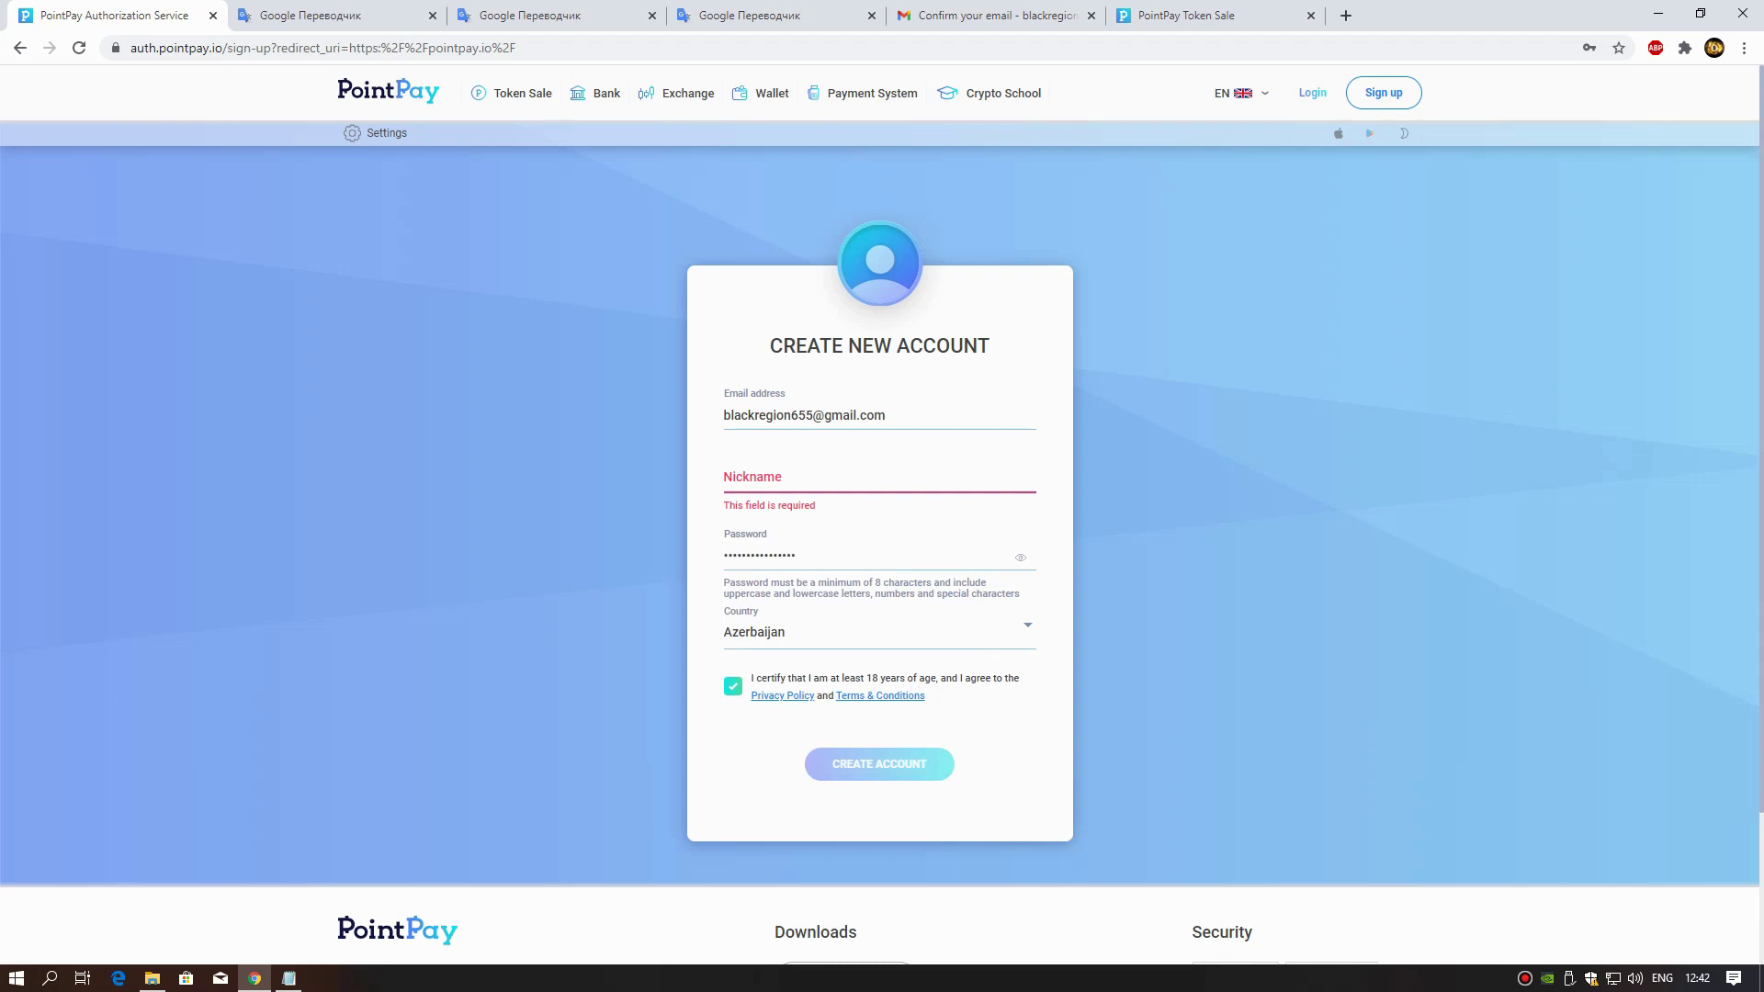
{"action": "left_click", "coordinate": [989, 15]}
{"action": "scroll", "coordinate": [992, 552], "scroll_direction": "down", "scroll_amount": 2}
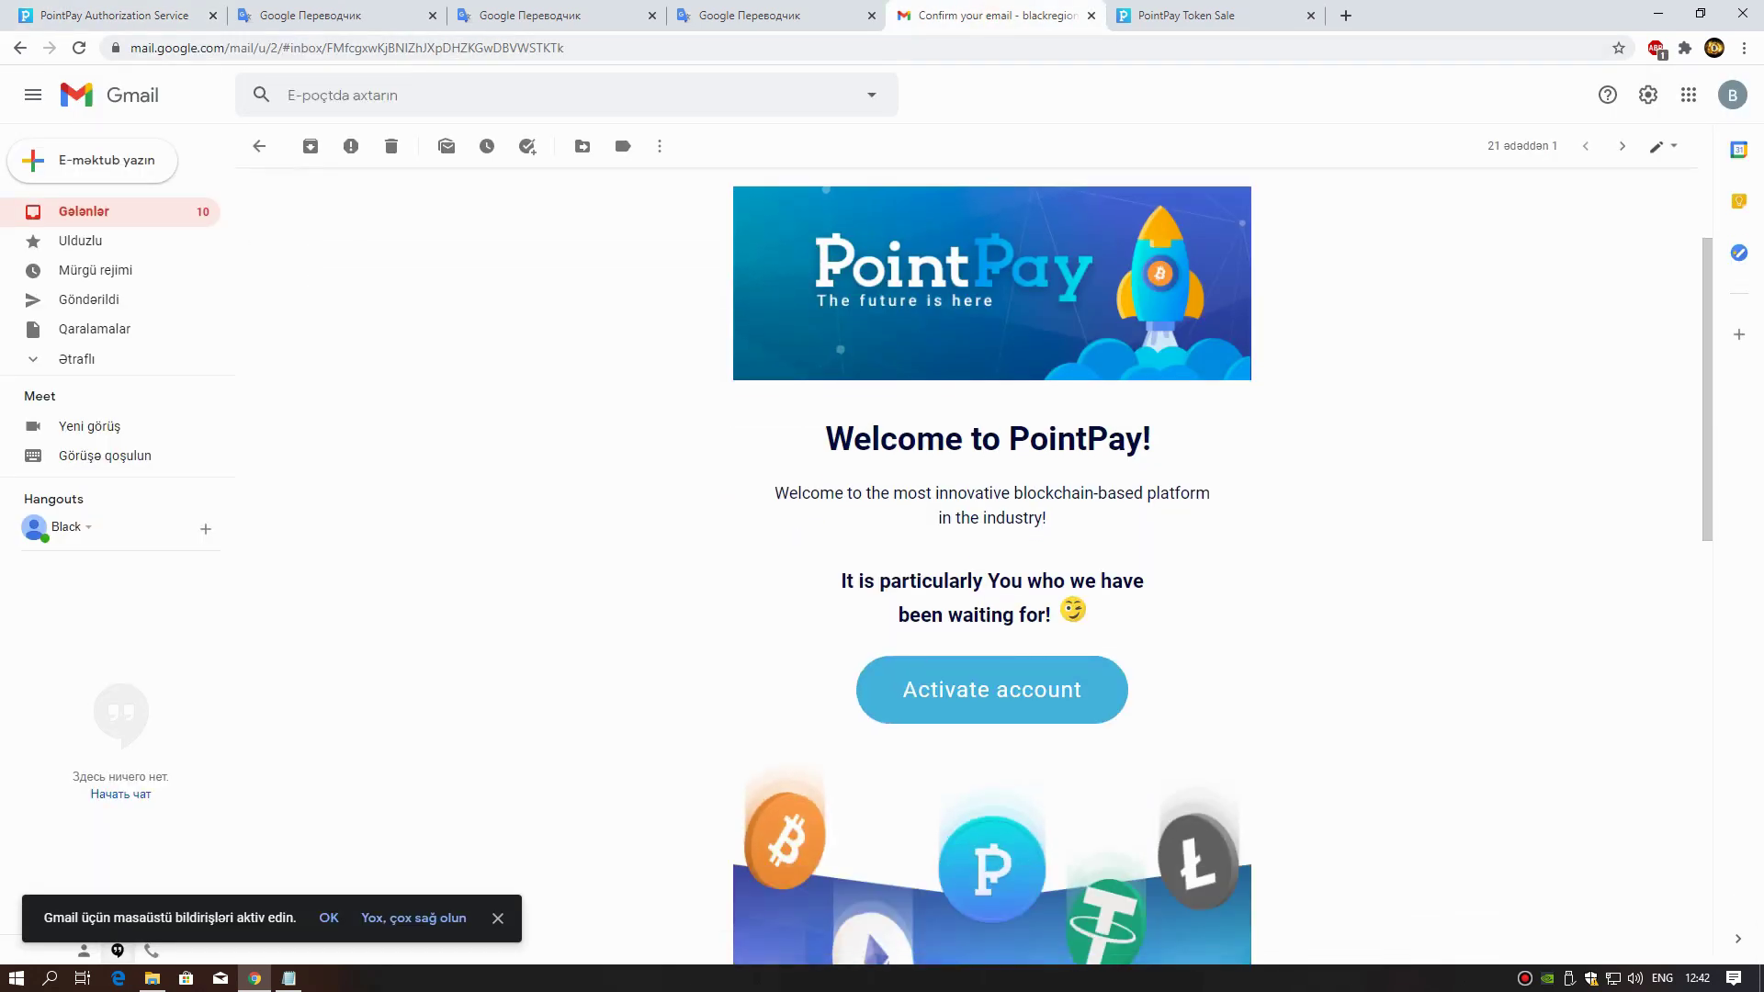
- Return from Gmail to the PointPay sign-up form
{"action": "left_click", "coordinate": [124, 16]}
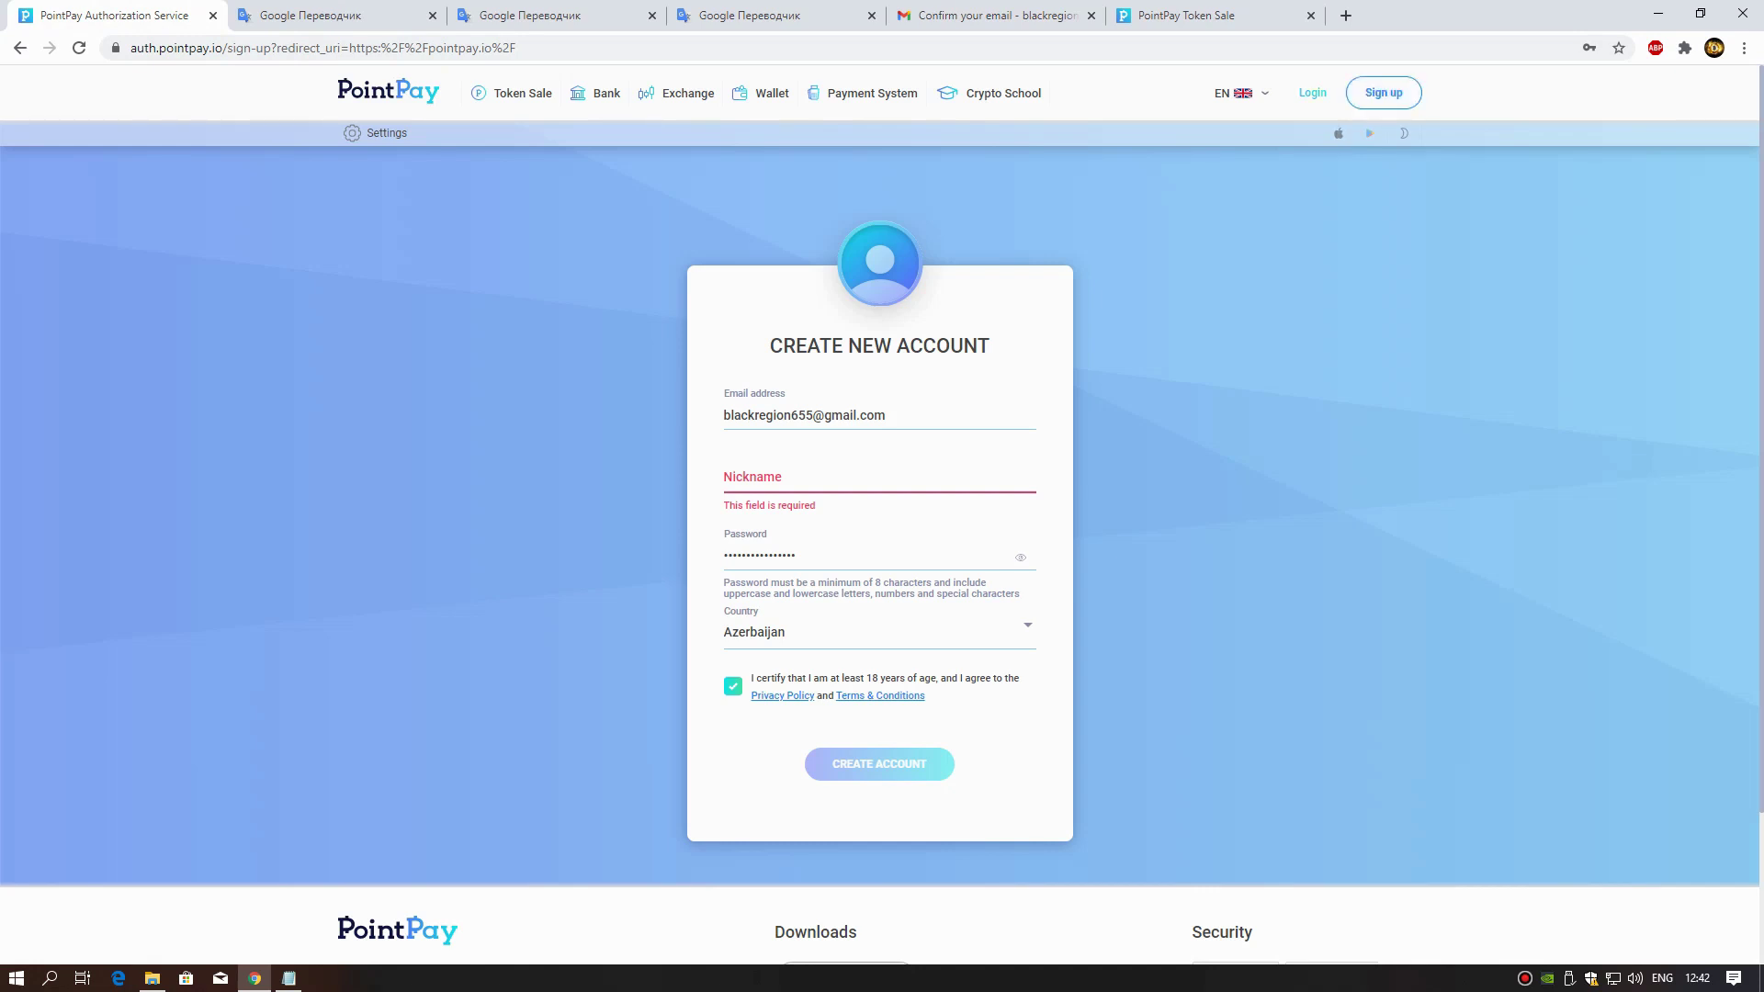
- Sign in with the autofilled email and password
{"action": "left_click", "coordinate": [1313, 92]}
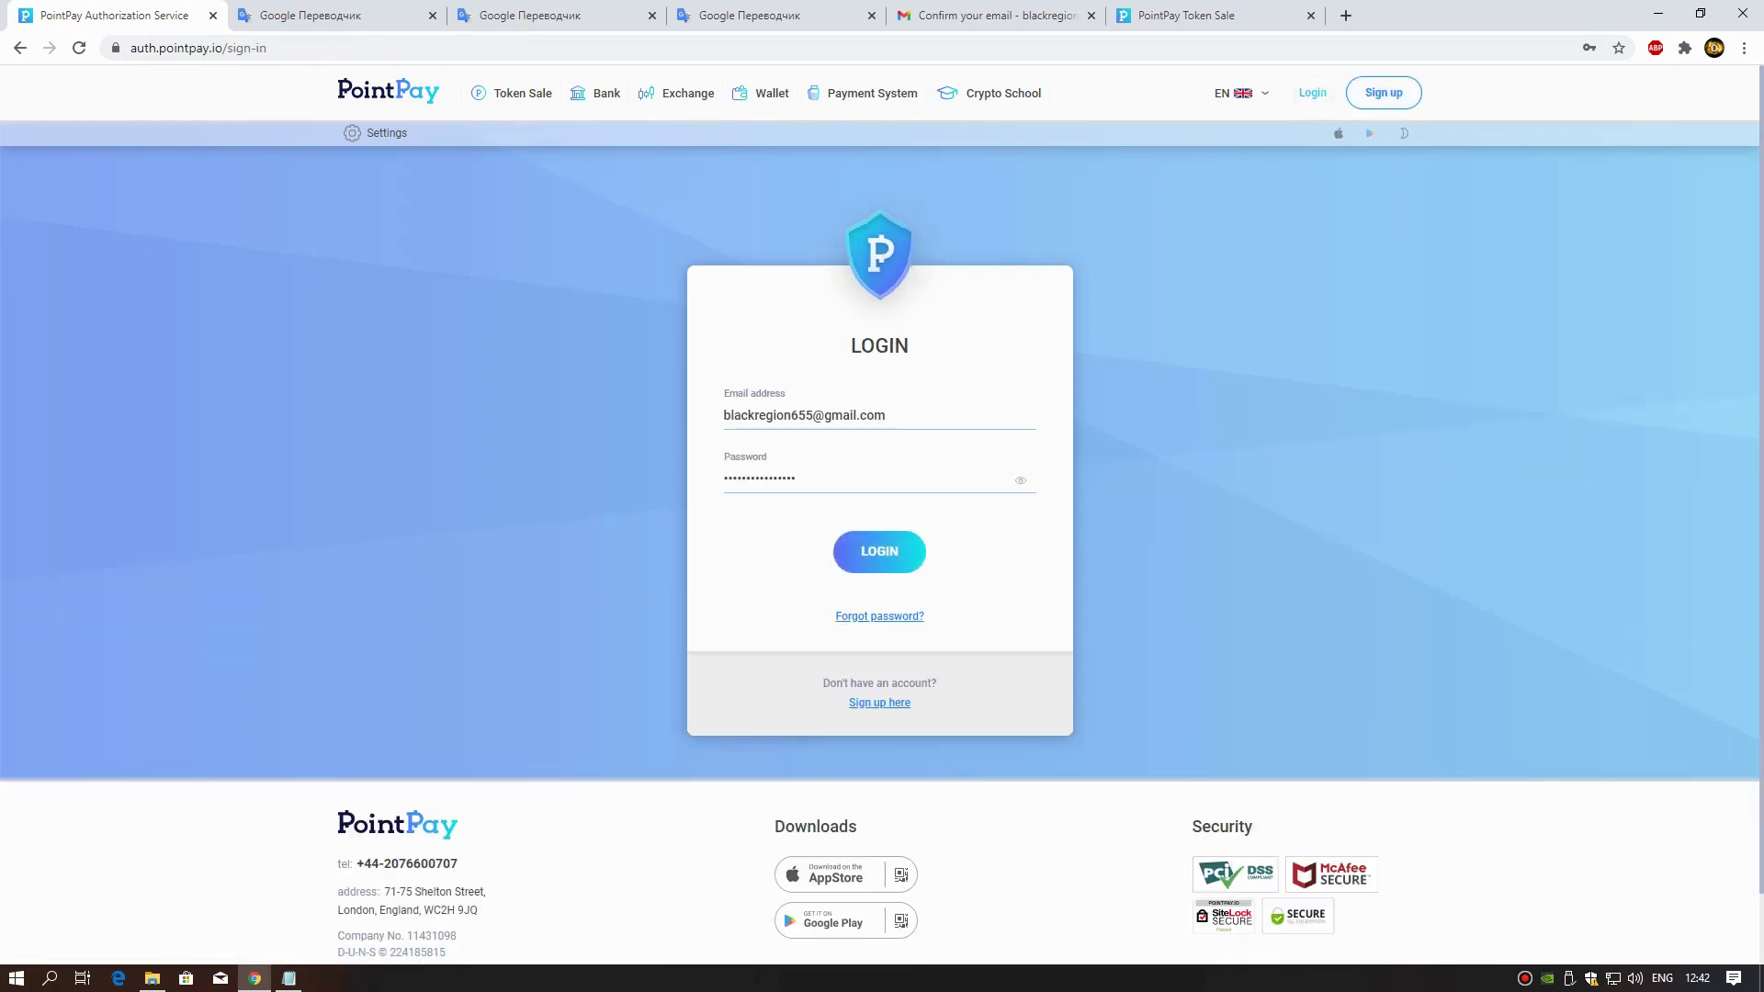
{"action": "left_click", "coordinate": [889, 548]}
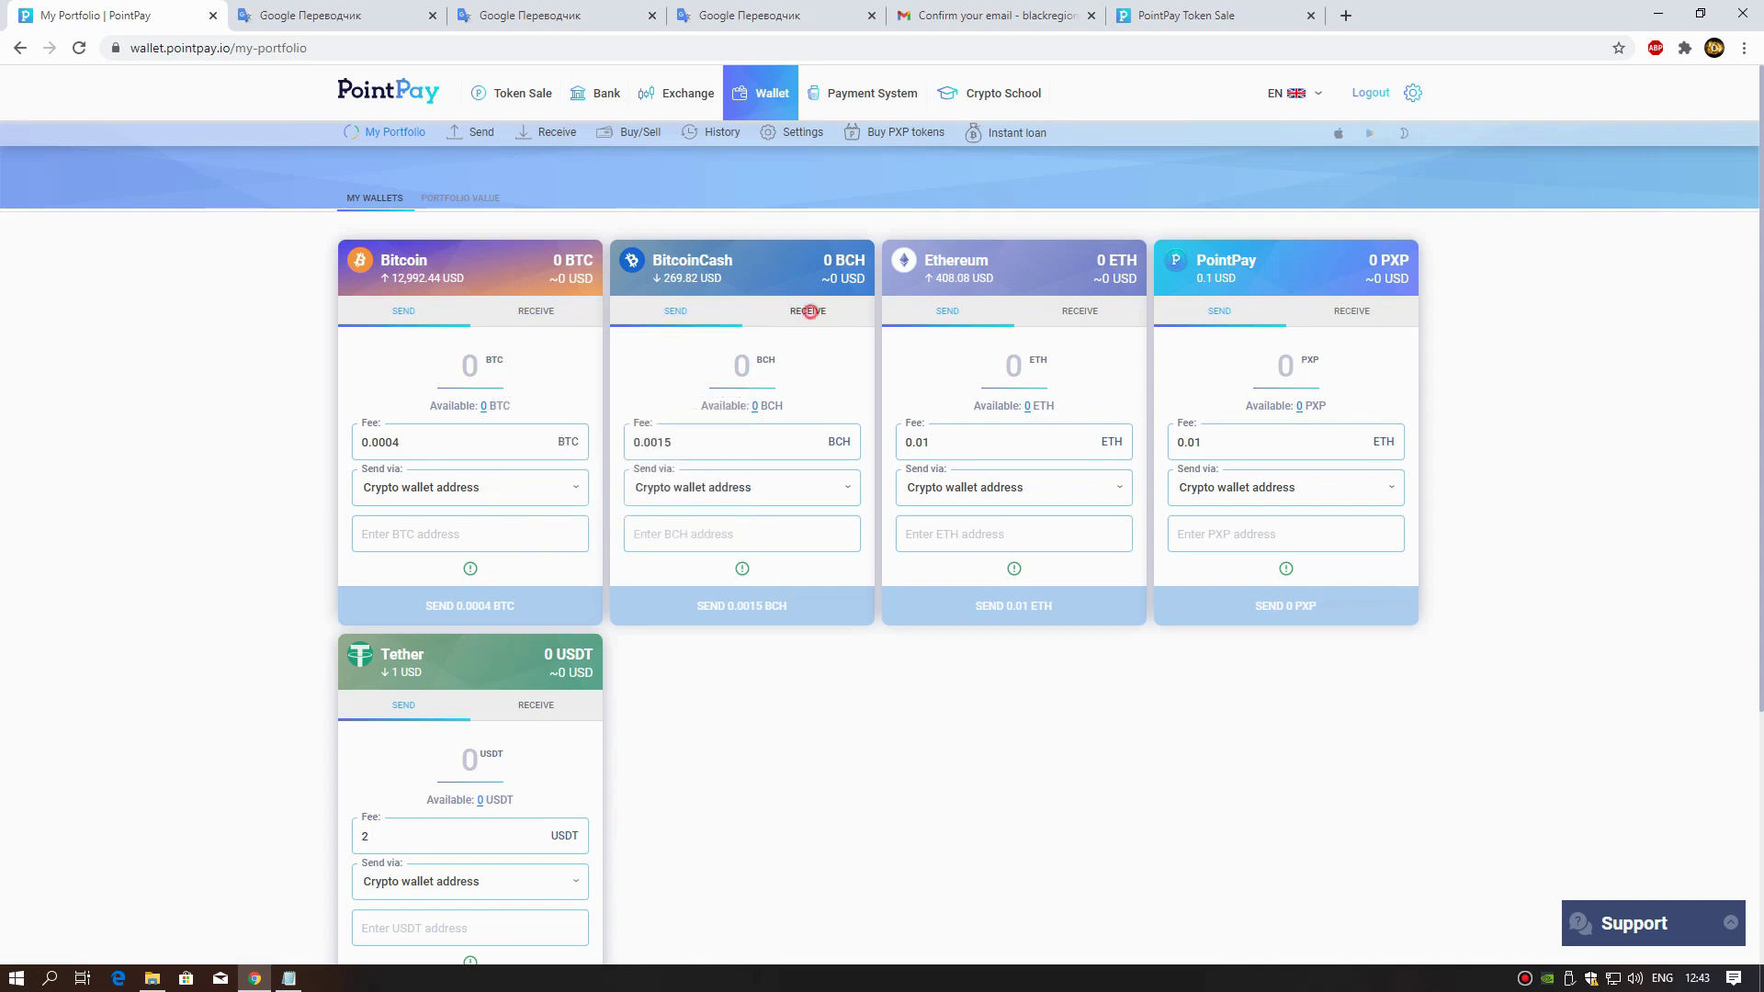
- Reveal and select the BitcoinCash and Bitcoin receive addresses in the wallet
{"action": "left_click", "coordinate": [807, 311]}
{"action": "left_click_drag", "start_coordinate": [627, 423], "coordinate": [822, 424]}
{"action": "left_click", "coordinate": [536, 309]}
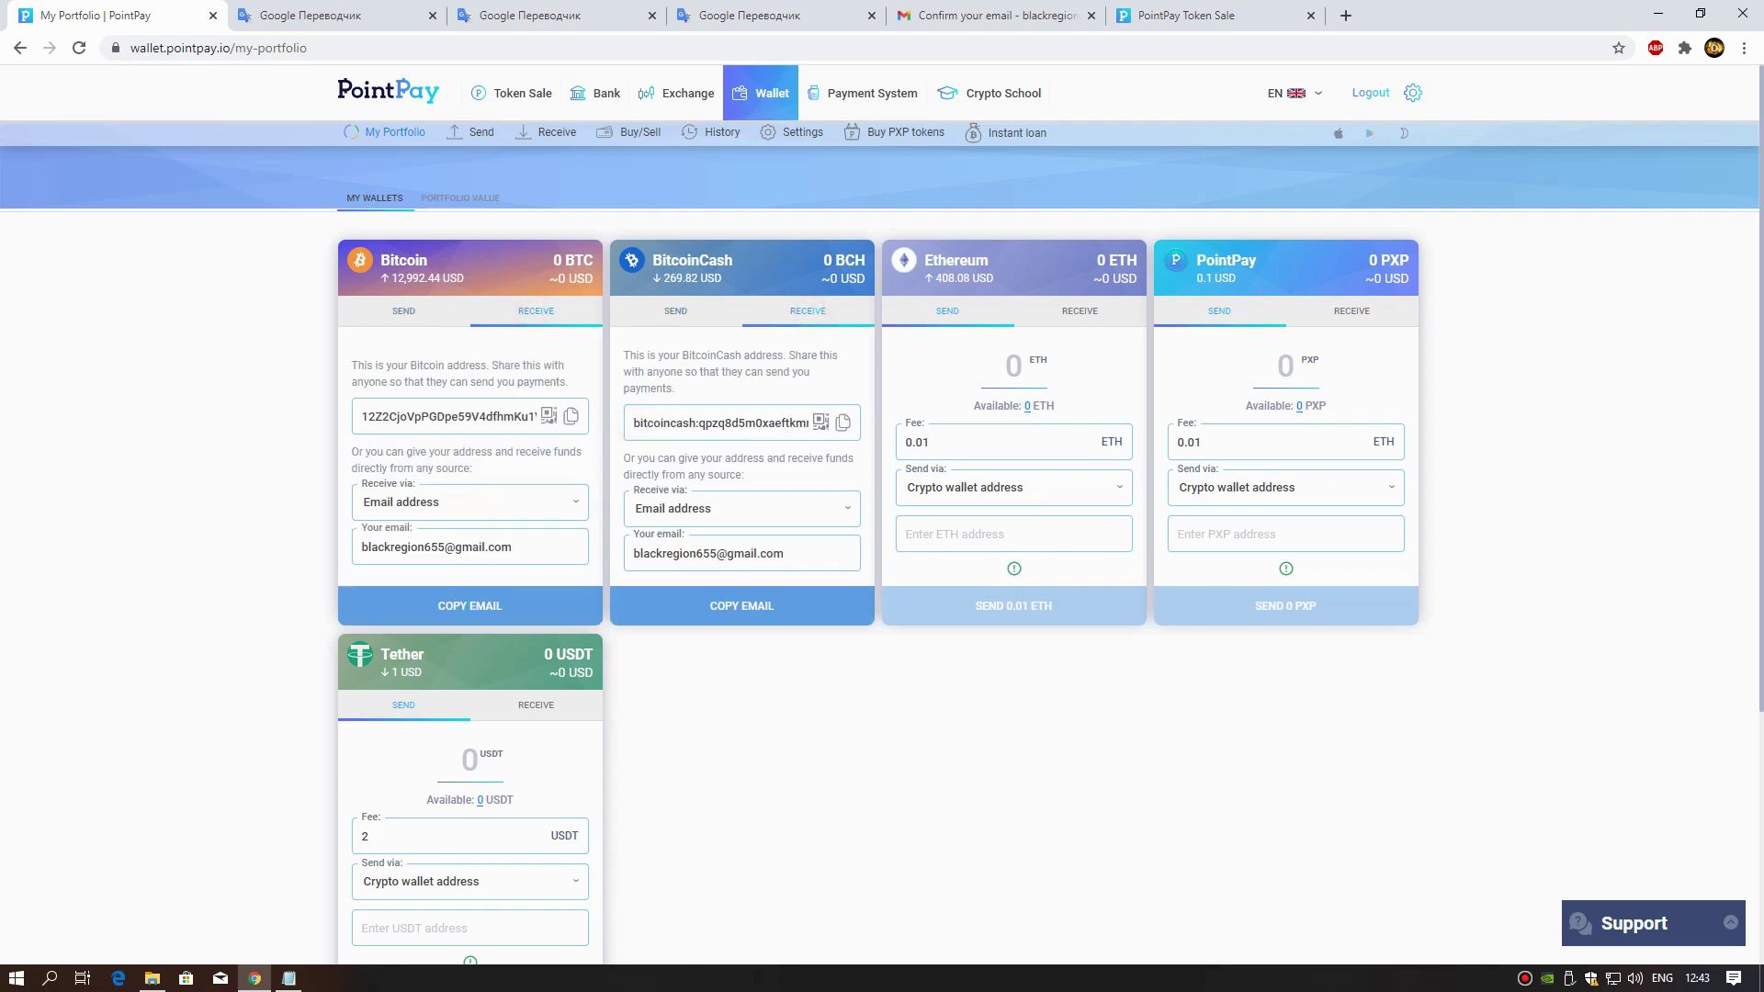
{"action": "left_click_drag", "start_coordinate": [361, 417], "coordinate": [810, 423]}
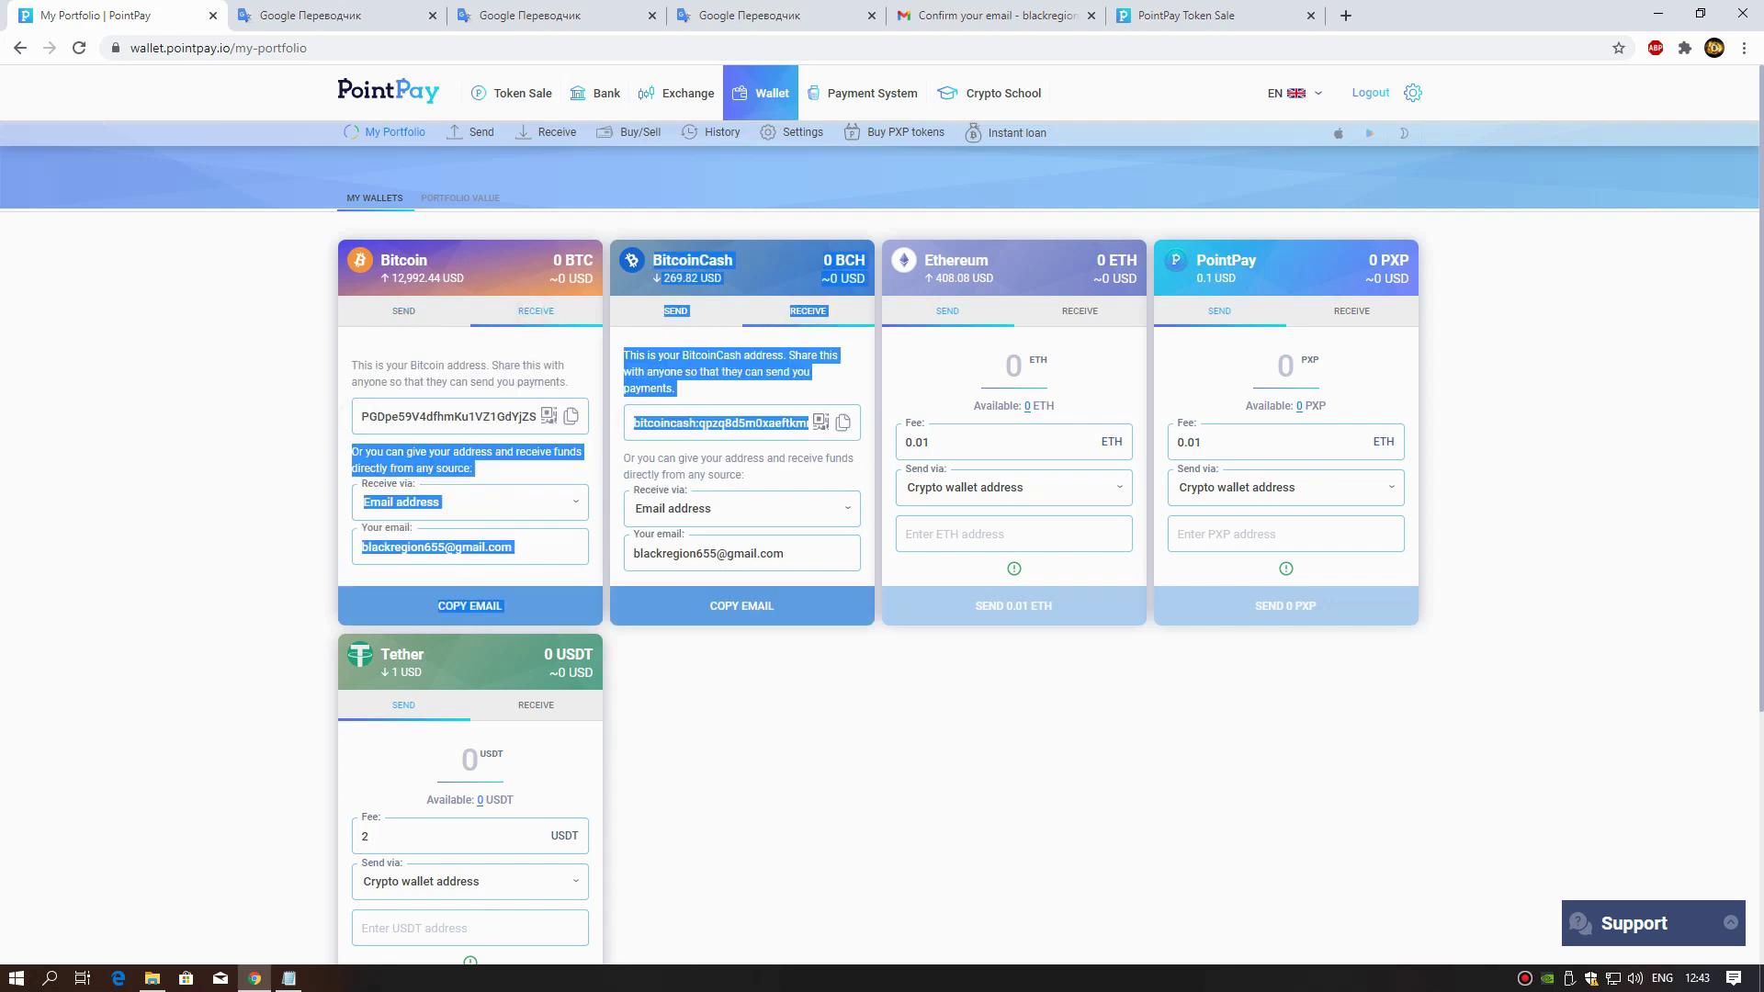
{"action": "left_click", "coordinate": [869, 792]}
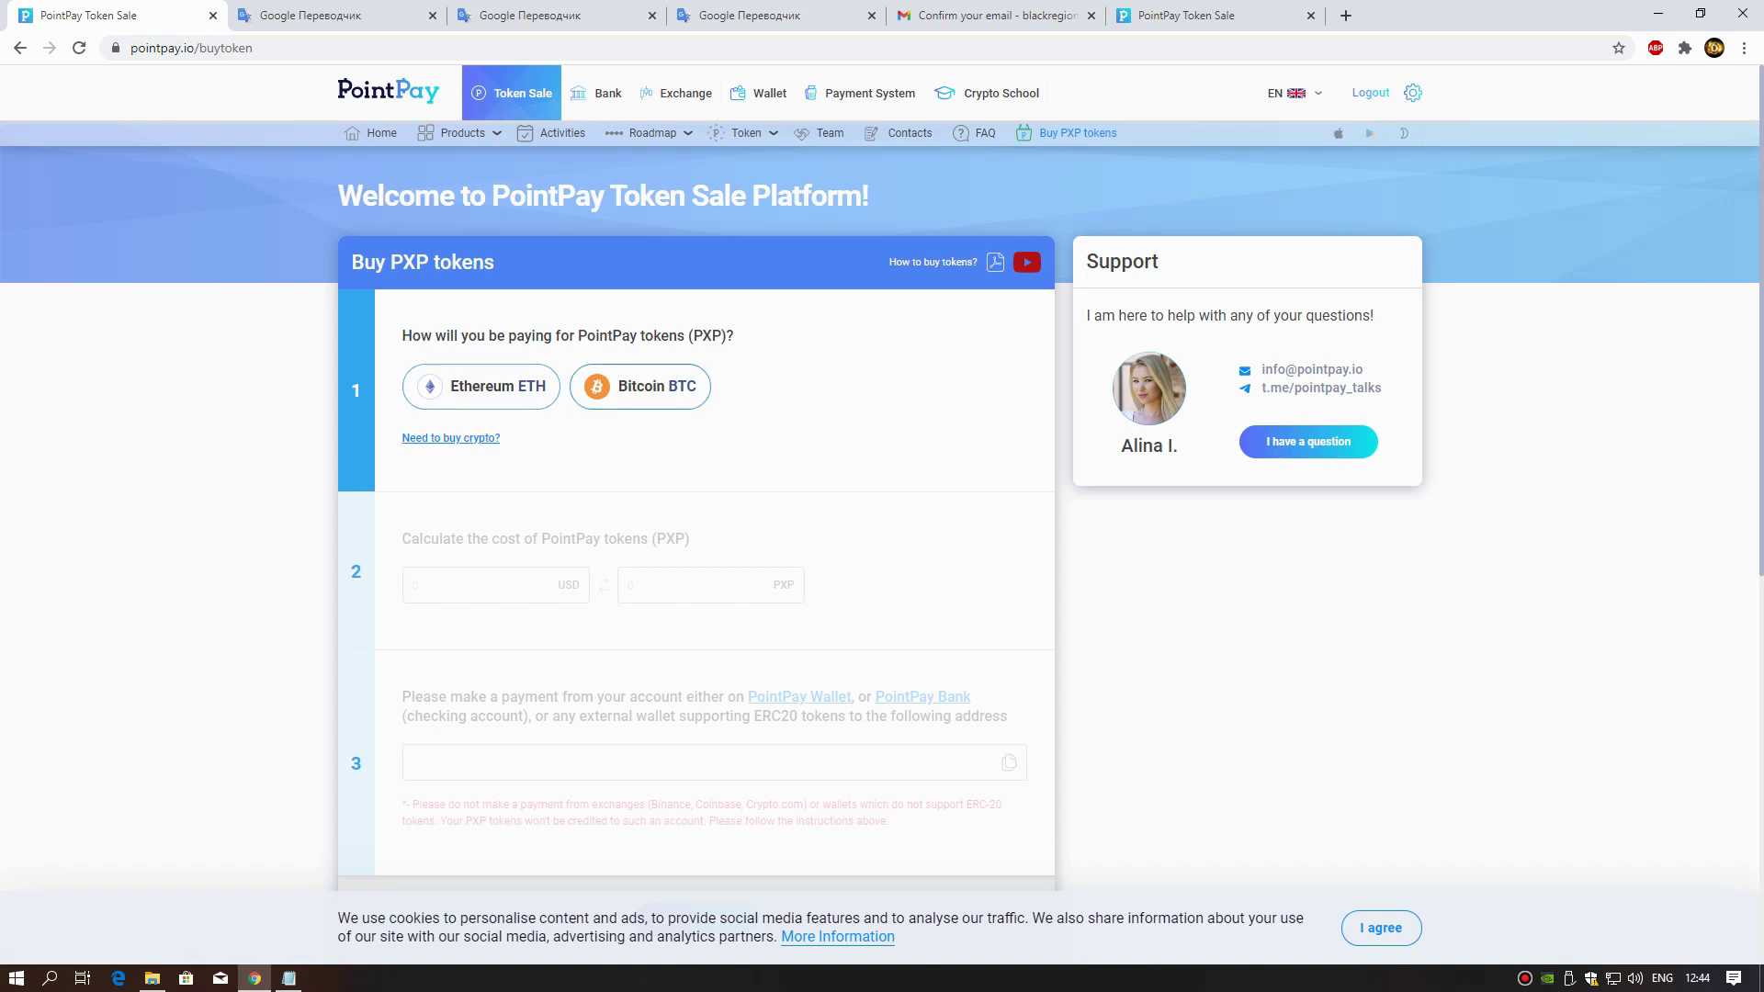
- Choose Ethereum, enter 100 USD and copy the payment address
{"action": "left_click", "coordinate": [481, 386]}
{"action": "left_click", "coordinate": [499, 585]}
{"action": "type", "text": "100"}
{"action": "scroll", "coordinate": [883, 506], "scroll_direction": "down", "scroll_amount": 2}
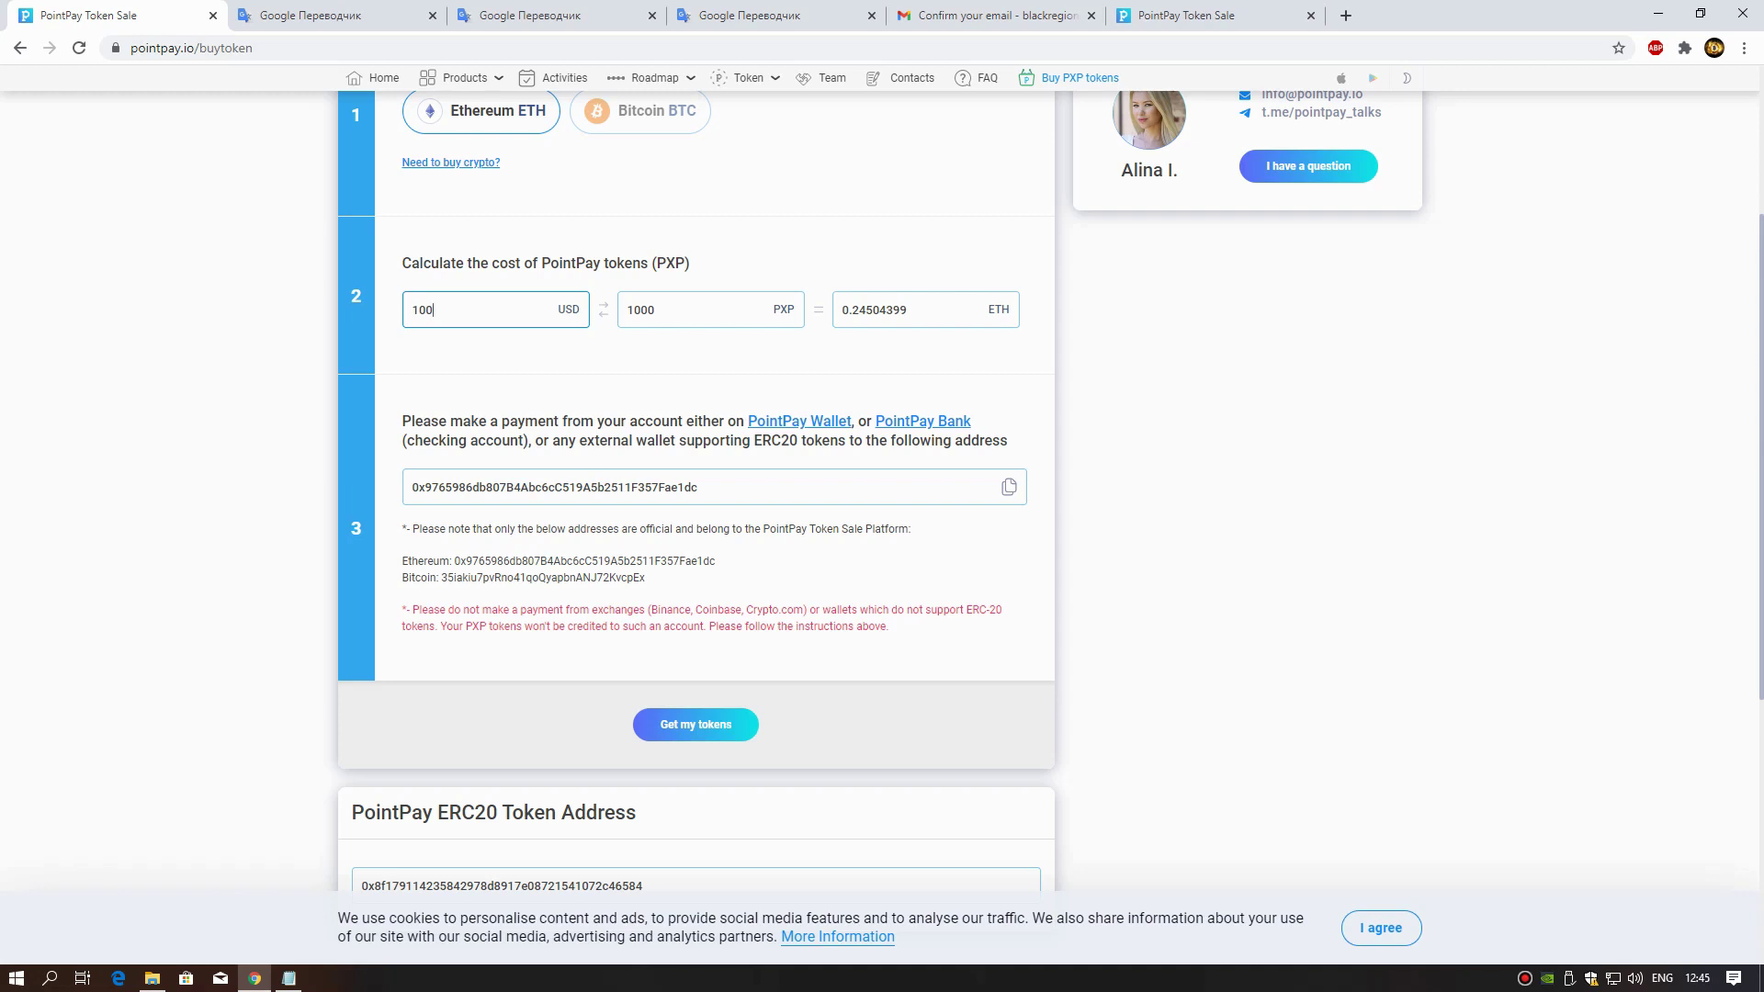
{"action": "scroll", "coordinate": [882, 551], "scroll_direction": "down", "scroll_amount": 2}
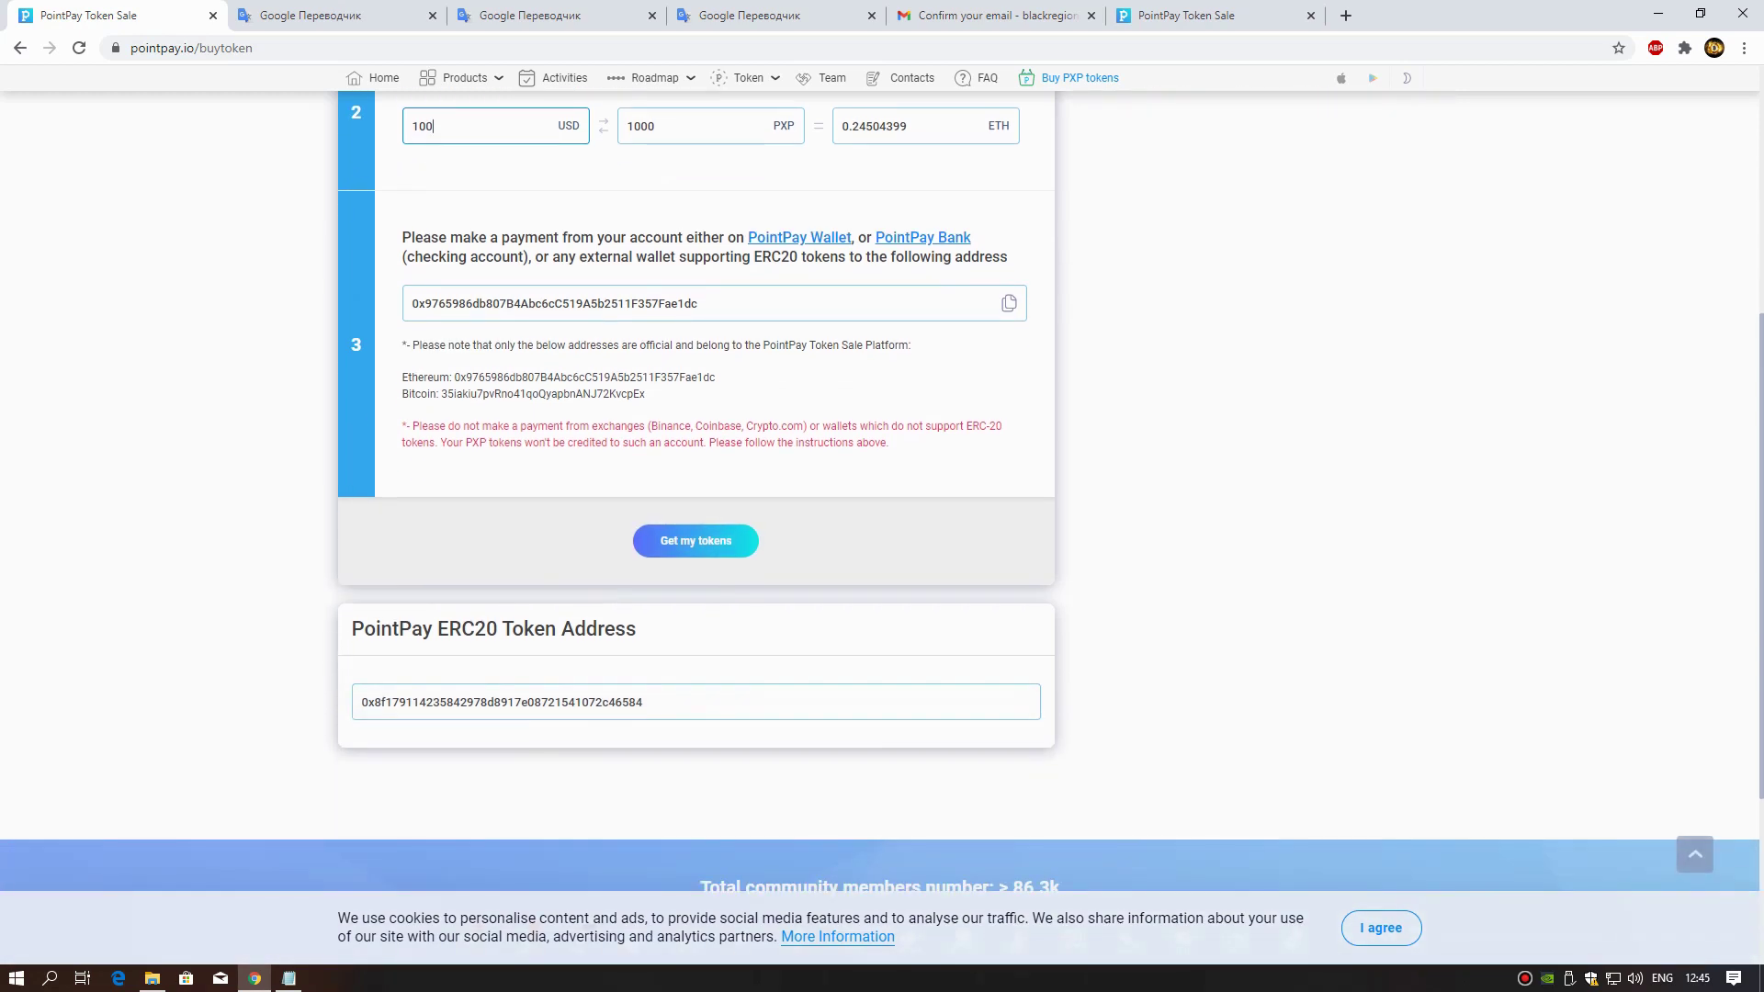
{"action": "scroll", "coordinate": [883, 552], "scroll_direction": "up", "scroll_amount": 1}
{"action": "left_click_drag", "start_coordinate": [709, 395], "coordinate": [411, 395]}
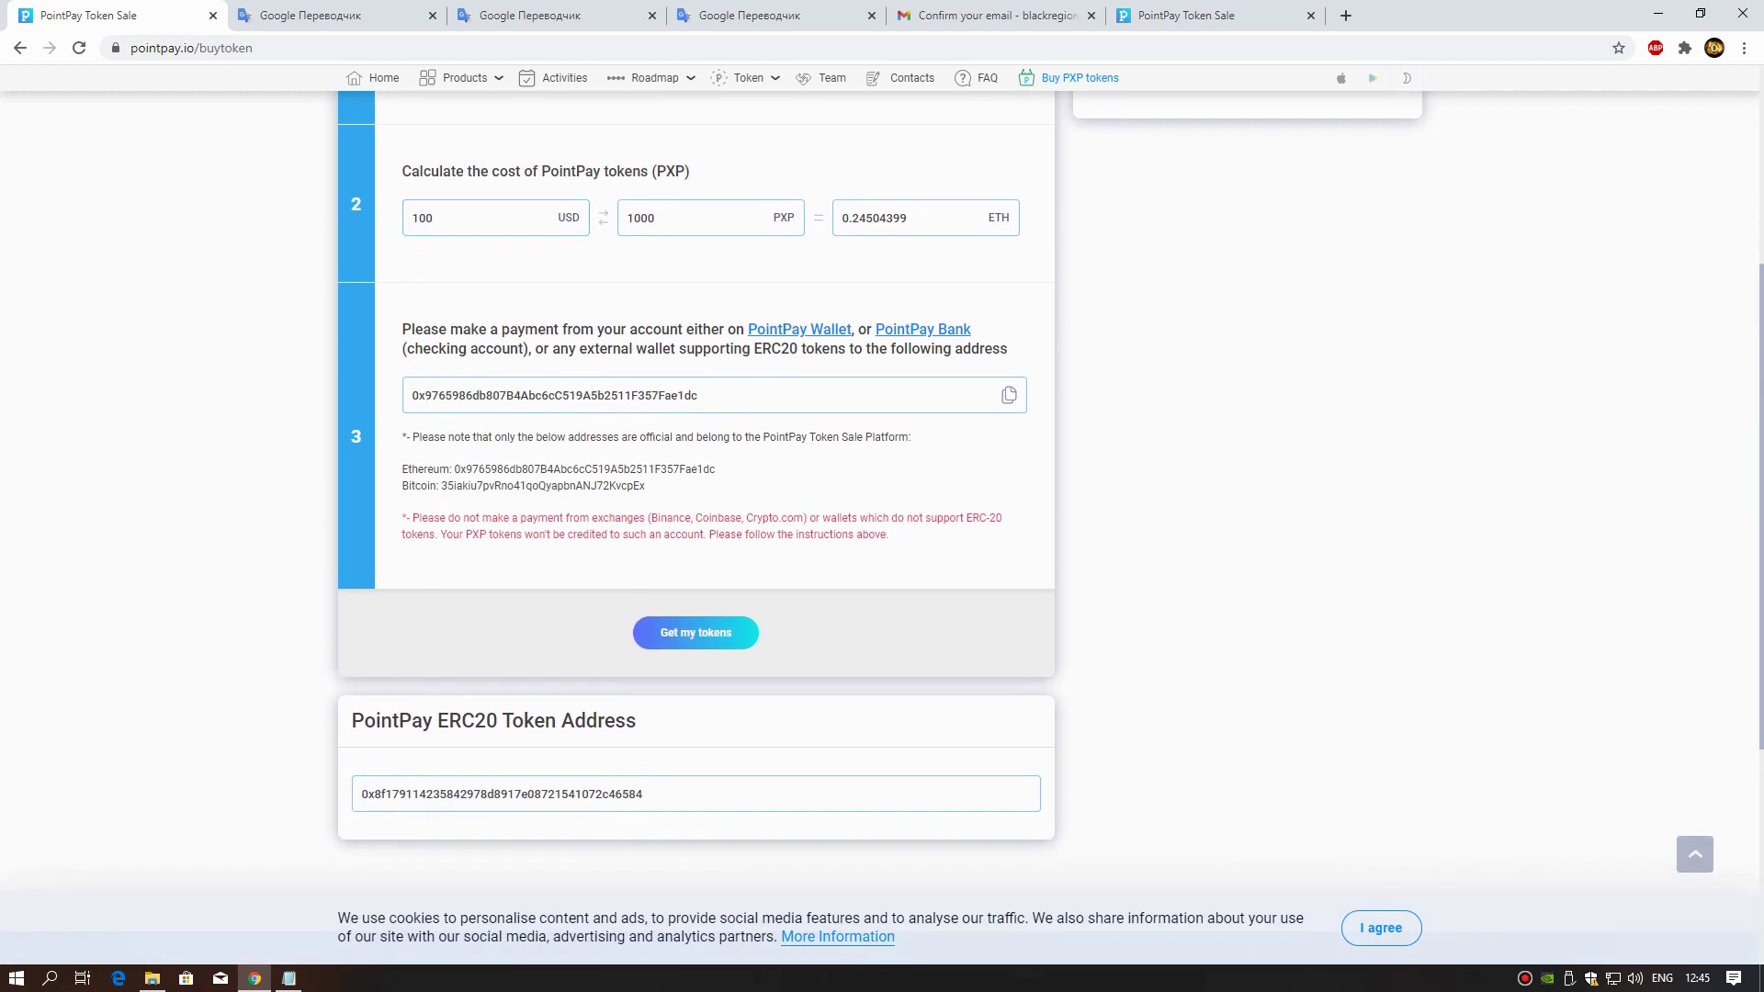
{"action": "left_click", "coordinate": [1009, 396]}
{"action": "scroll", "coordinate": [1009, 396], "scroll_direction": "up", "scroll_amount": 1}
{"action": "scroll", "coordinate": [1009, 395], "scroll_direction": "up", "scroll_amount": 3}
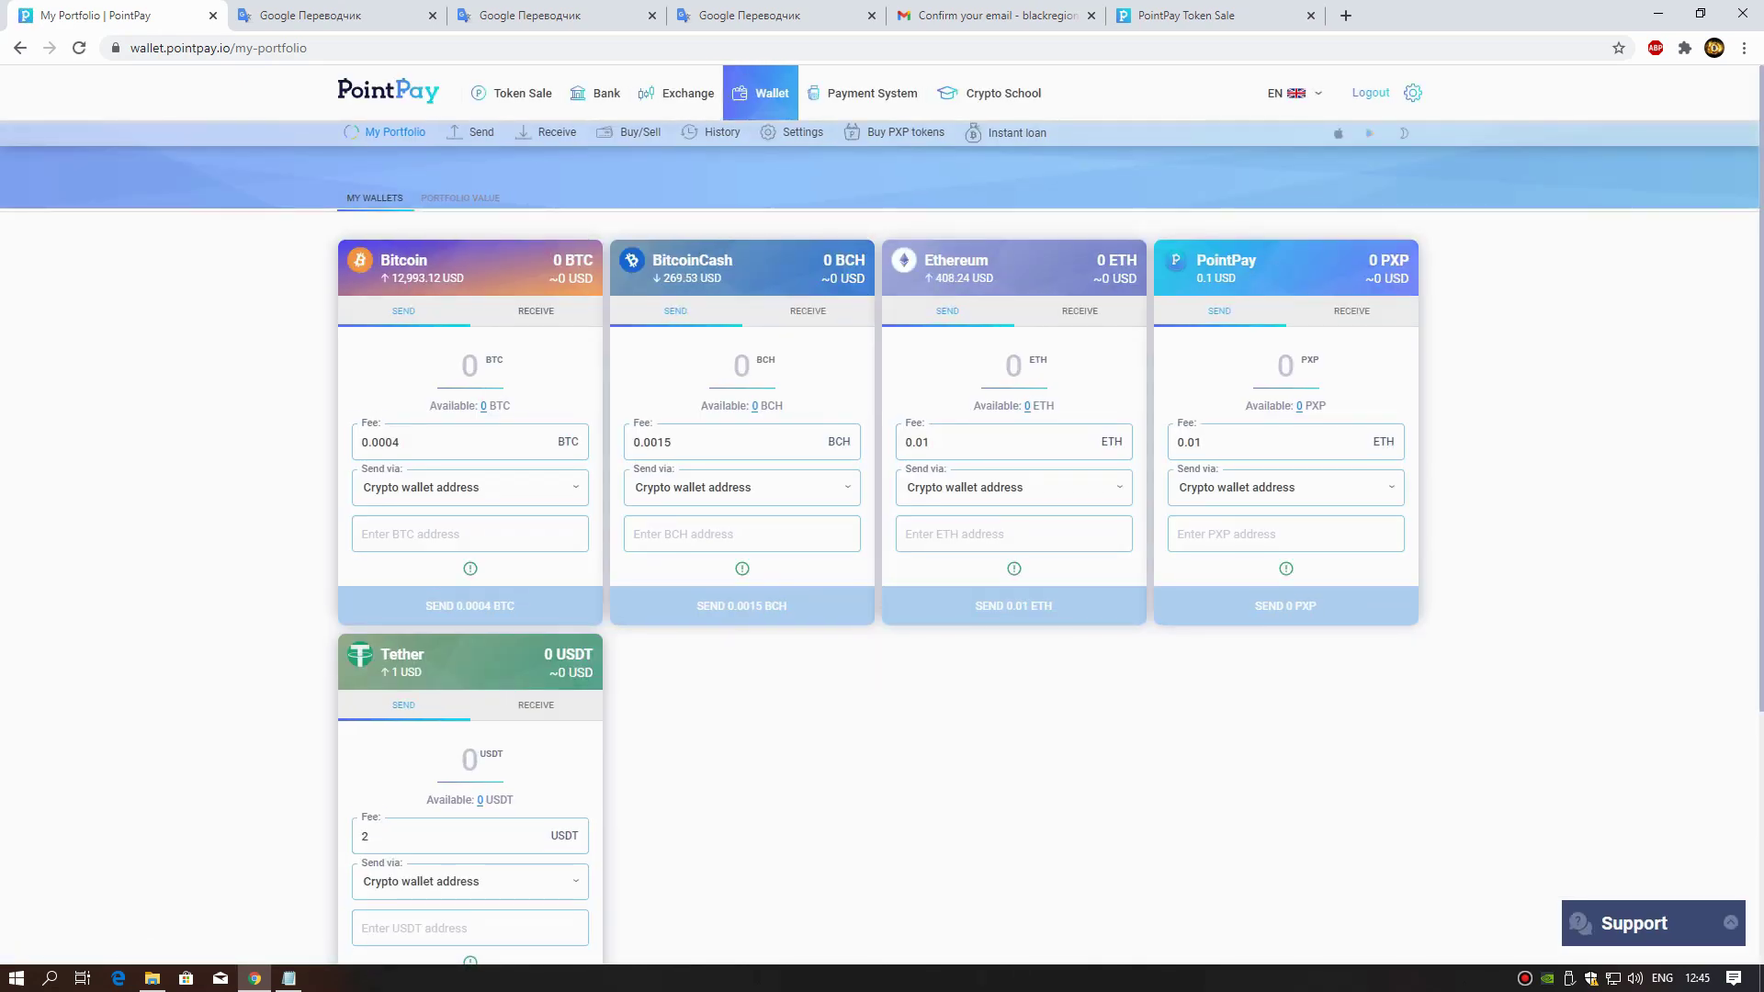
- Paste the copied payment address into the Ethereum send address field
{"action": "left_click", "coordinate": [961, 535]}
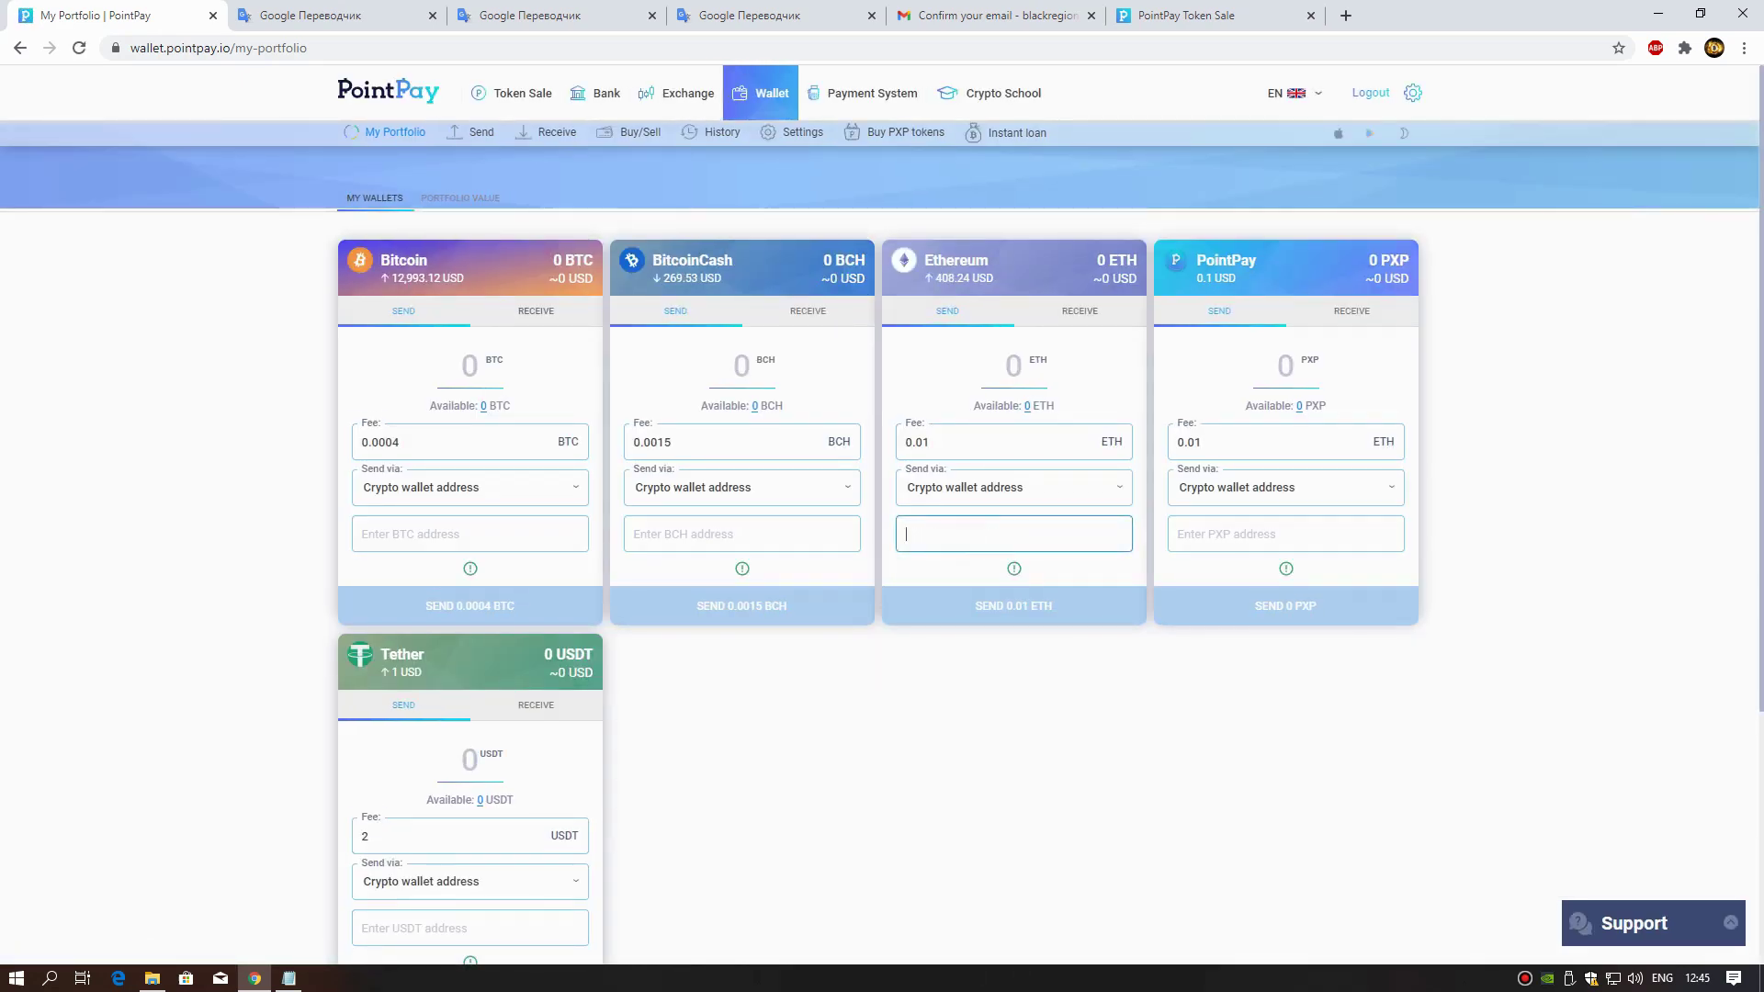
{"action": "key", "text": "ctrl+v"}
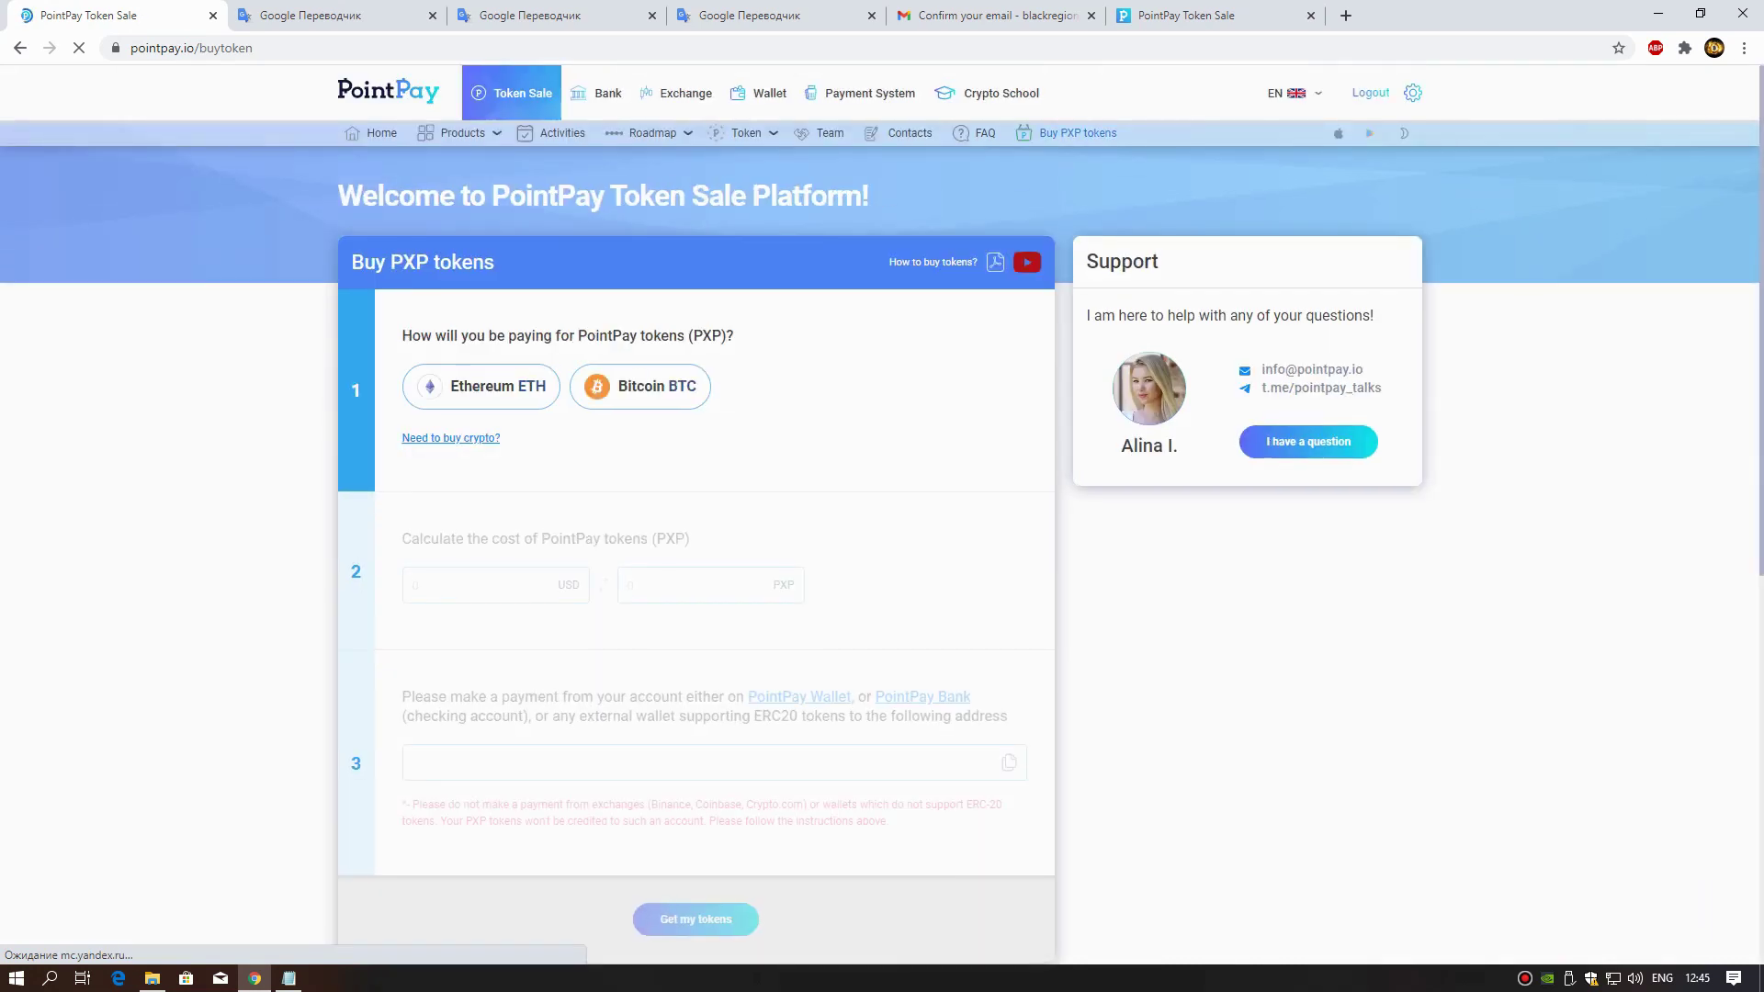
- Pay with Ethereum, set 100 USD for 0.24495532 ETH and submit Get my tokens
{"action": "left_click", "coordinate": [481, 203]}
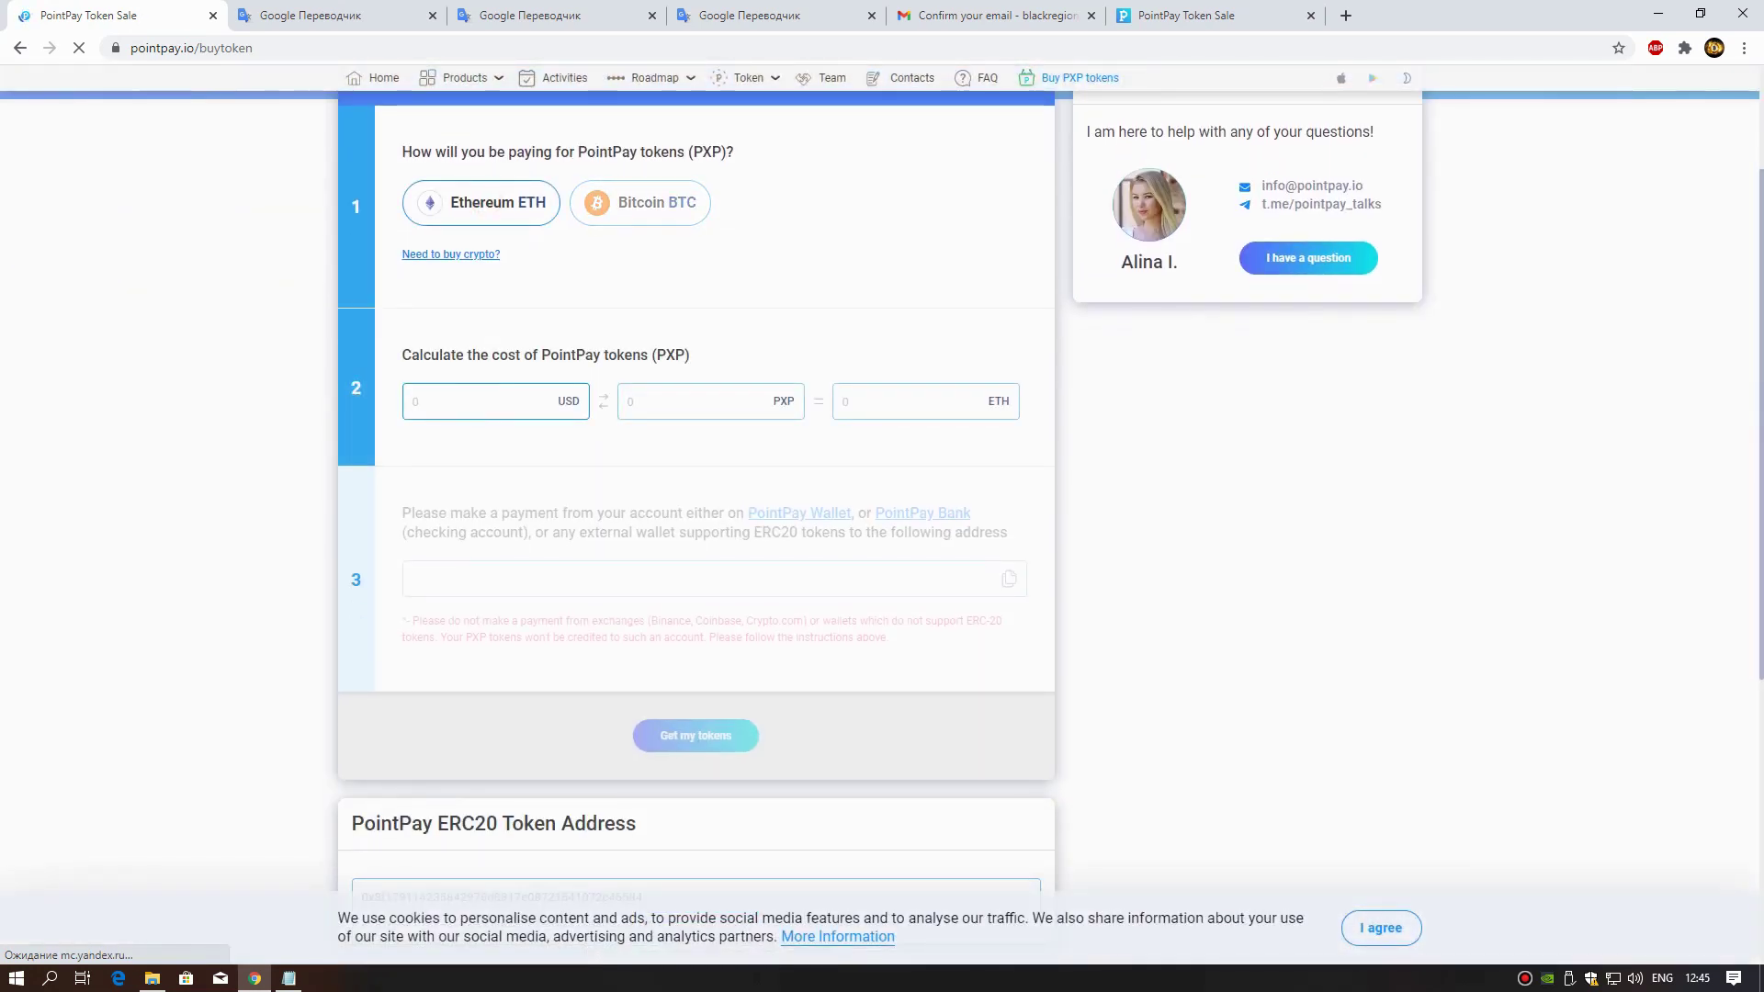
{"action": "left_click", "coordinate": [465, 406]}
{"action": "type", "text": "1000"}
{"action": "key", "text": "BackSpace"}
{"action": "left_click", "coordinate": [516, 454]}
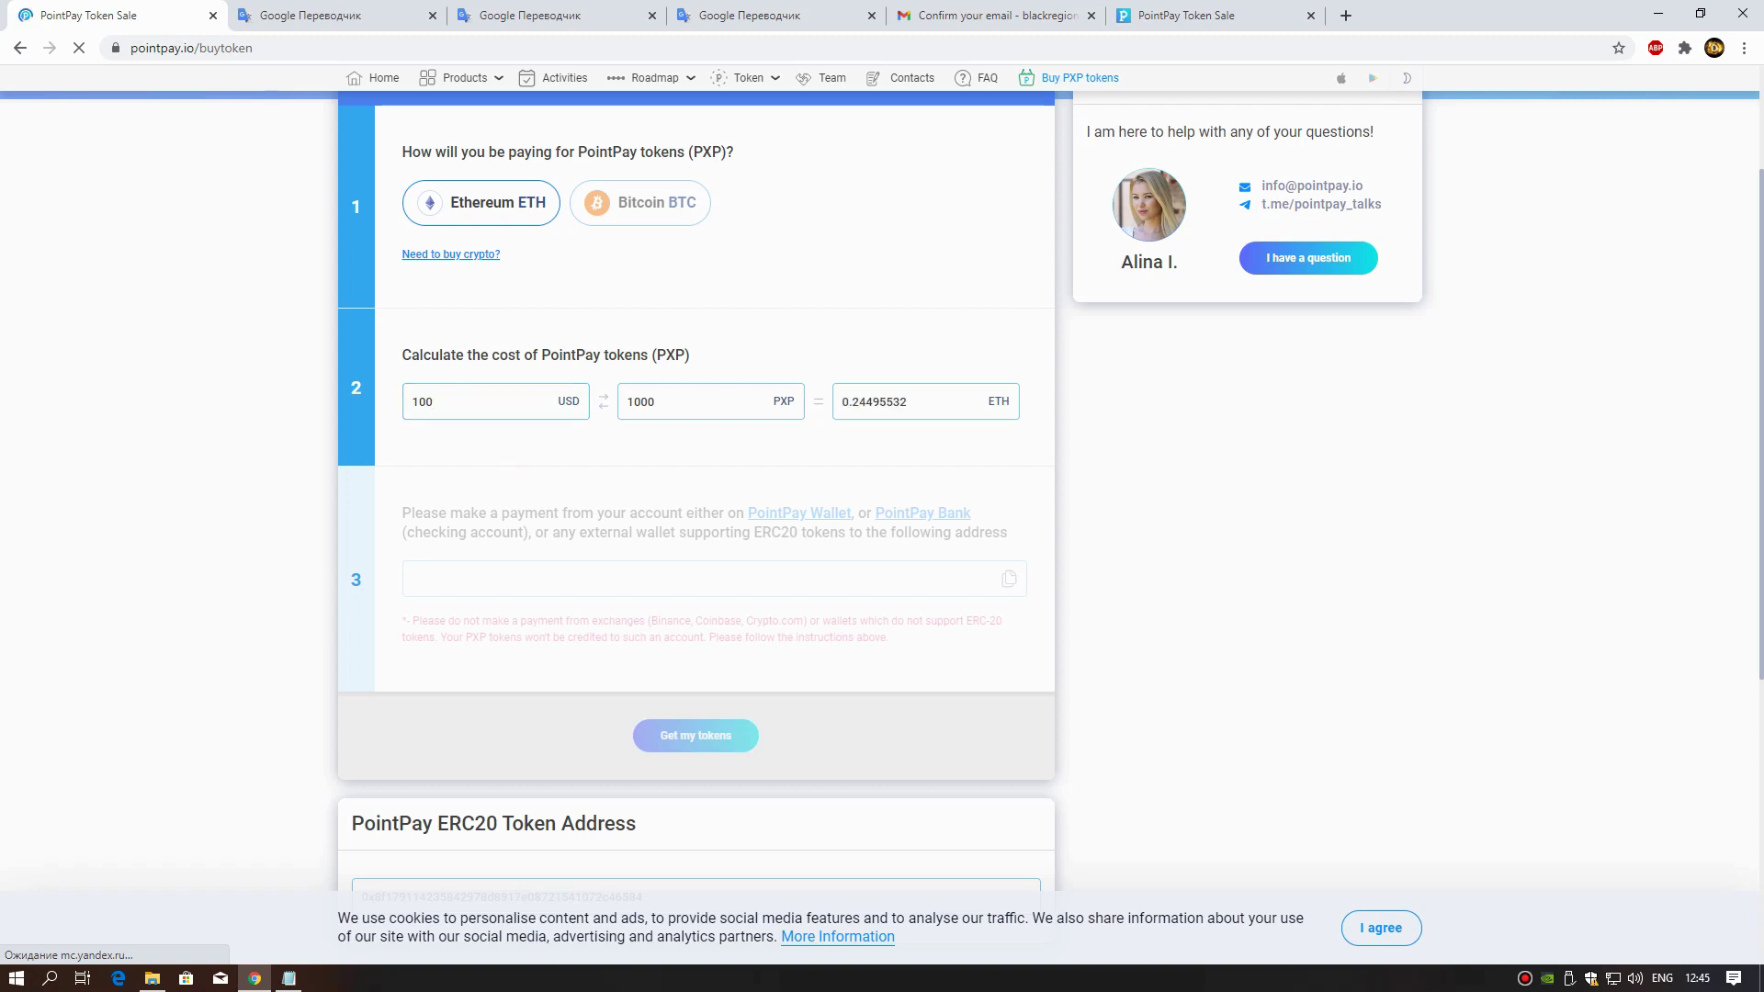
{"action": "scroll", "coordinate": [881, 497], "scroll_direction": "up", "scroll_amount": 2}
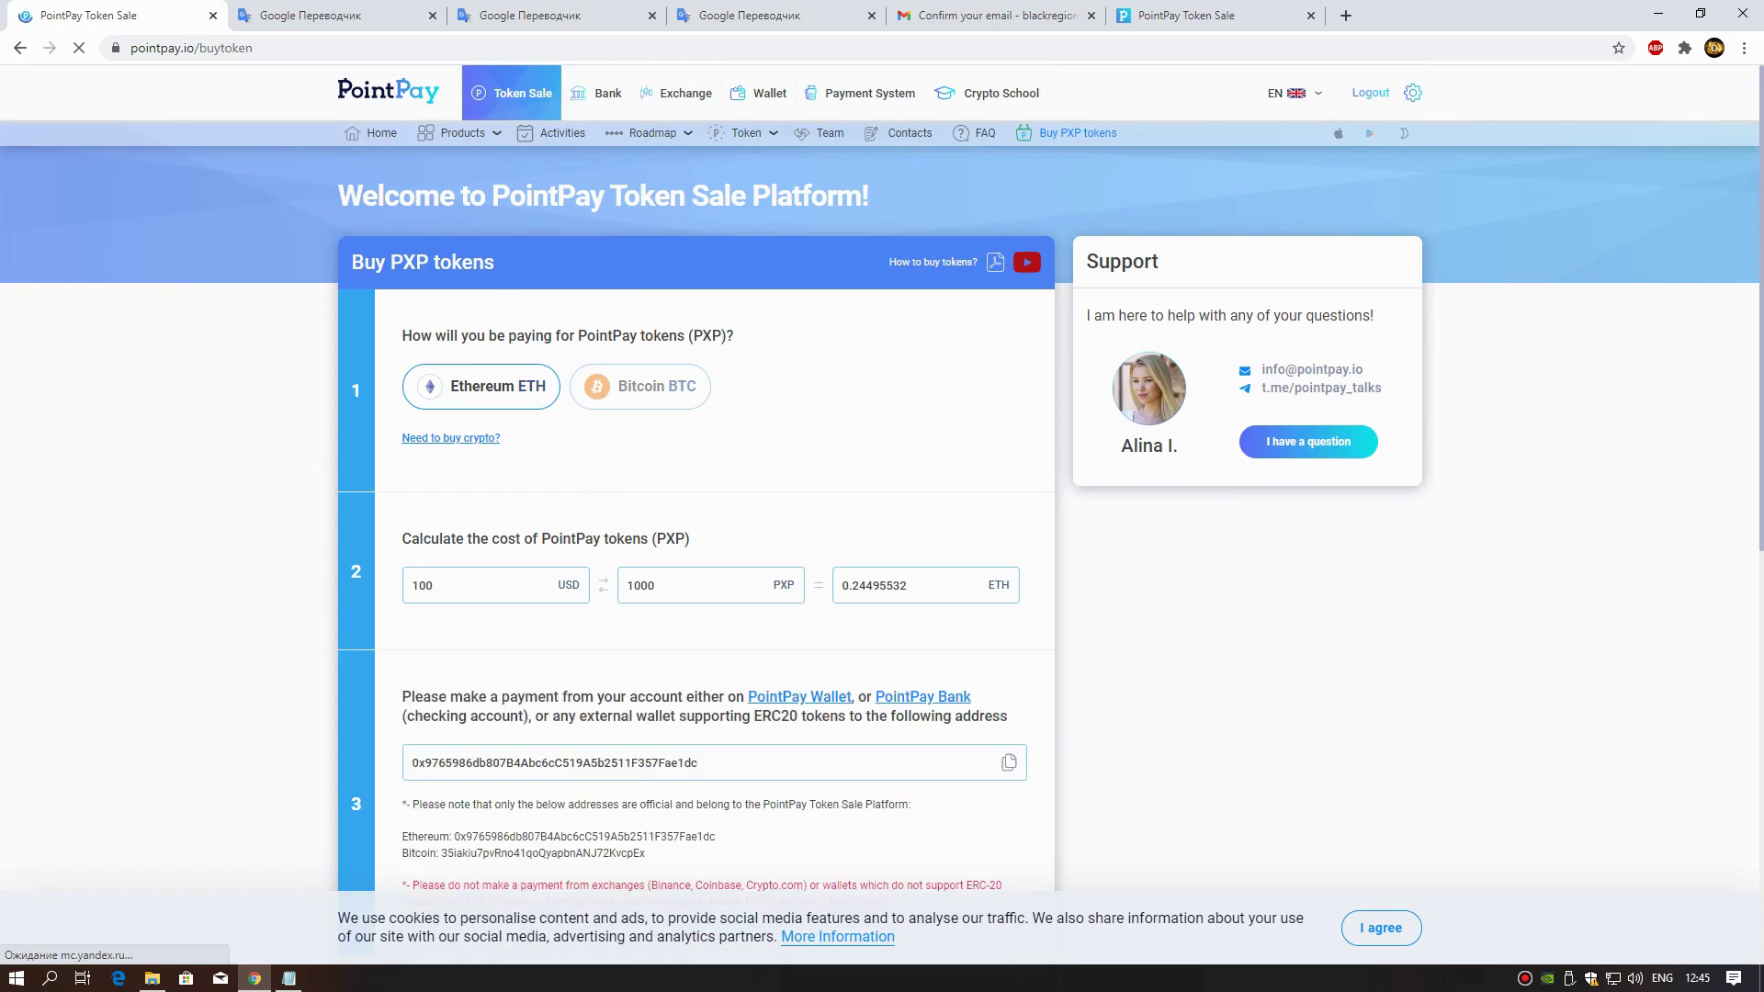
{"action": "left_click_drag", "start_coordinate": [934, 584], "coordinate": [842, 585]}
{"action": "scroll", "coordinate": [842, 585], "scroll_direction": "down", "scroll_amount": 2}
{"action": "left_click", "coordinate": [696, 724]}
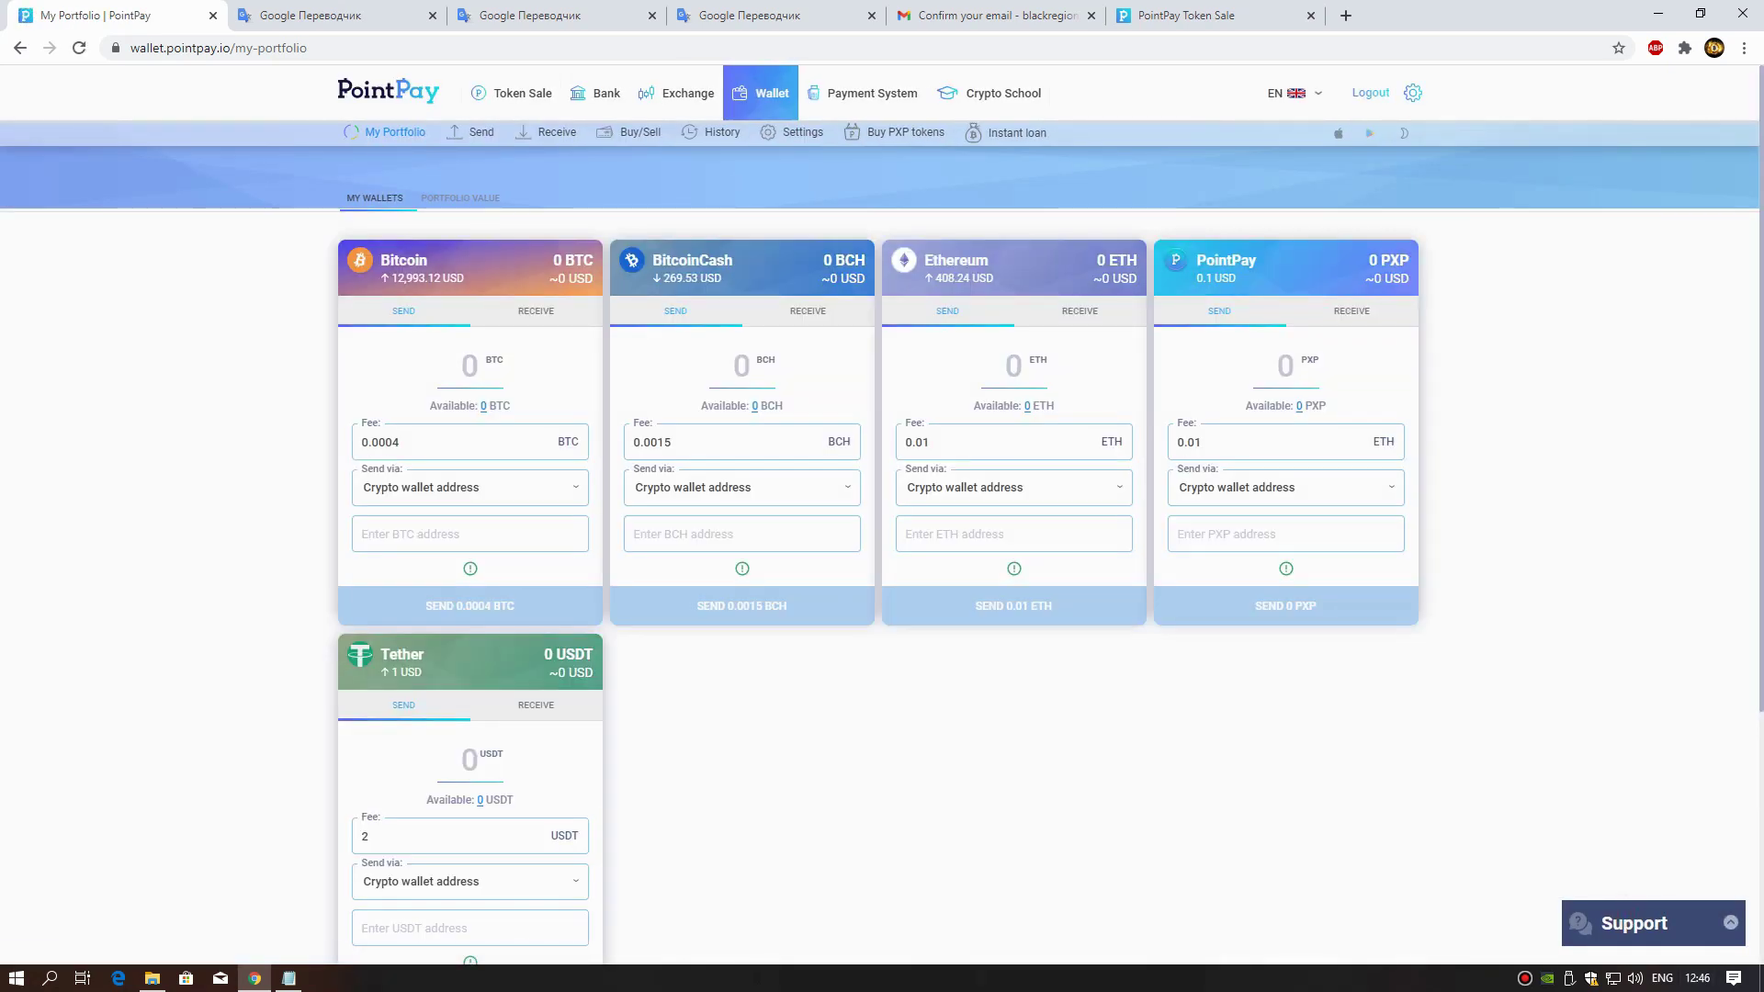
{"action": "scroll", "coordinate": [883, 551], "scroll_direction": "down", "scroll_amount": 3}
{"action": "scroll", "coordinate": [882, 552], "scroll_direction": "up", "scroll_amount": 3}
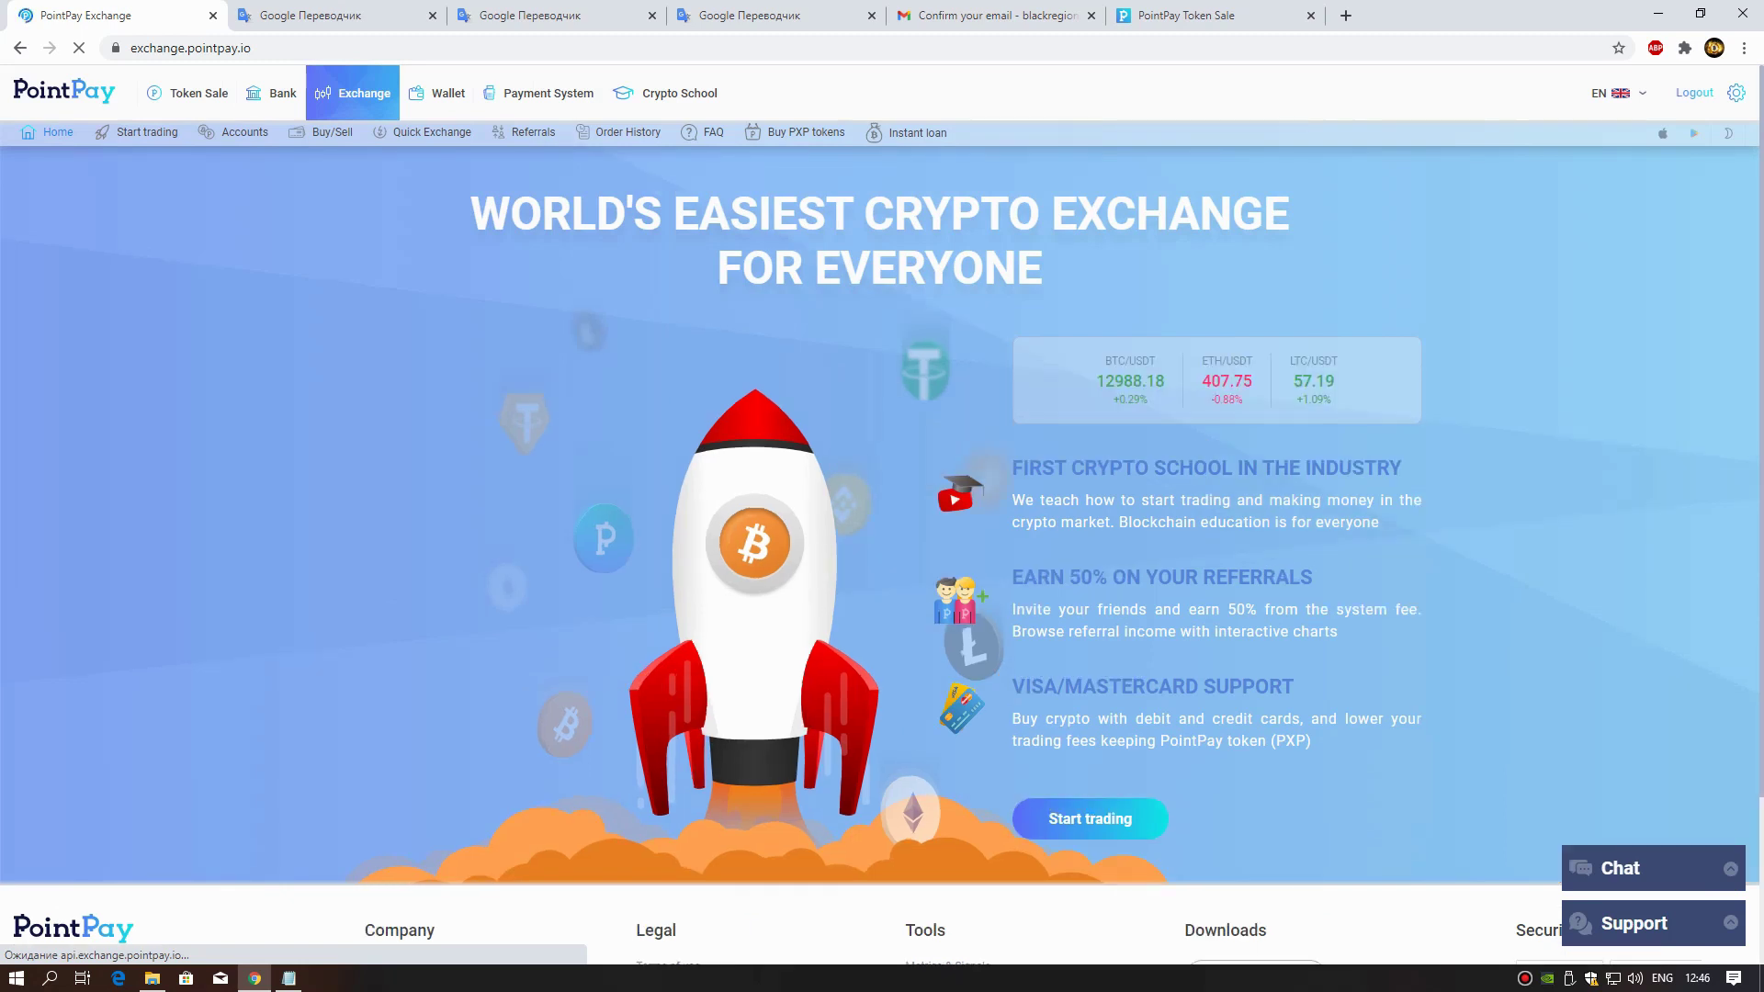
{"action": "scroll", "coordinate": [882, 552], "scroll_direction": "down", "scroll_amount": 2}
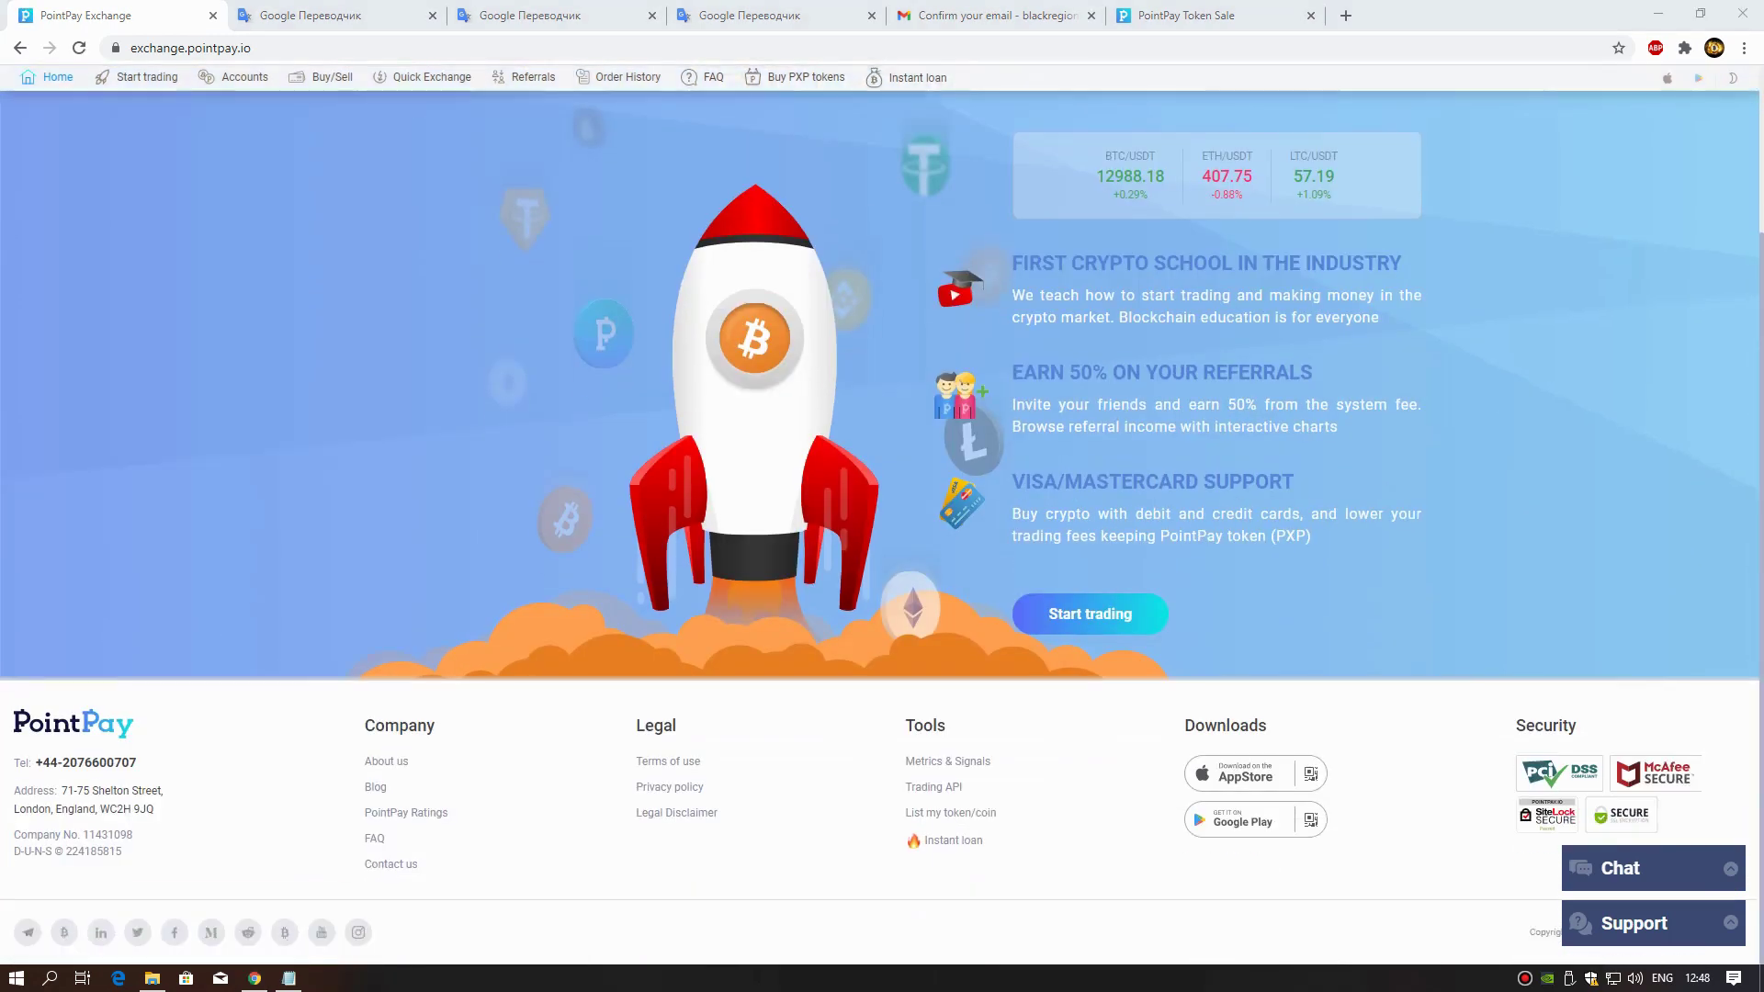
{"action": "scroll", "coordinate": [883, 551], "scroll_direction": "up", "scroll_amount": 2}
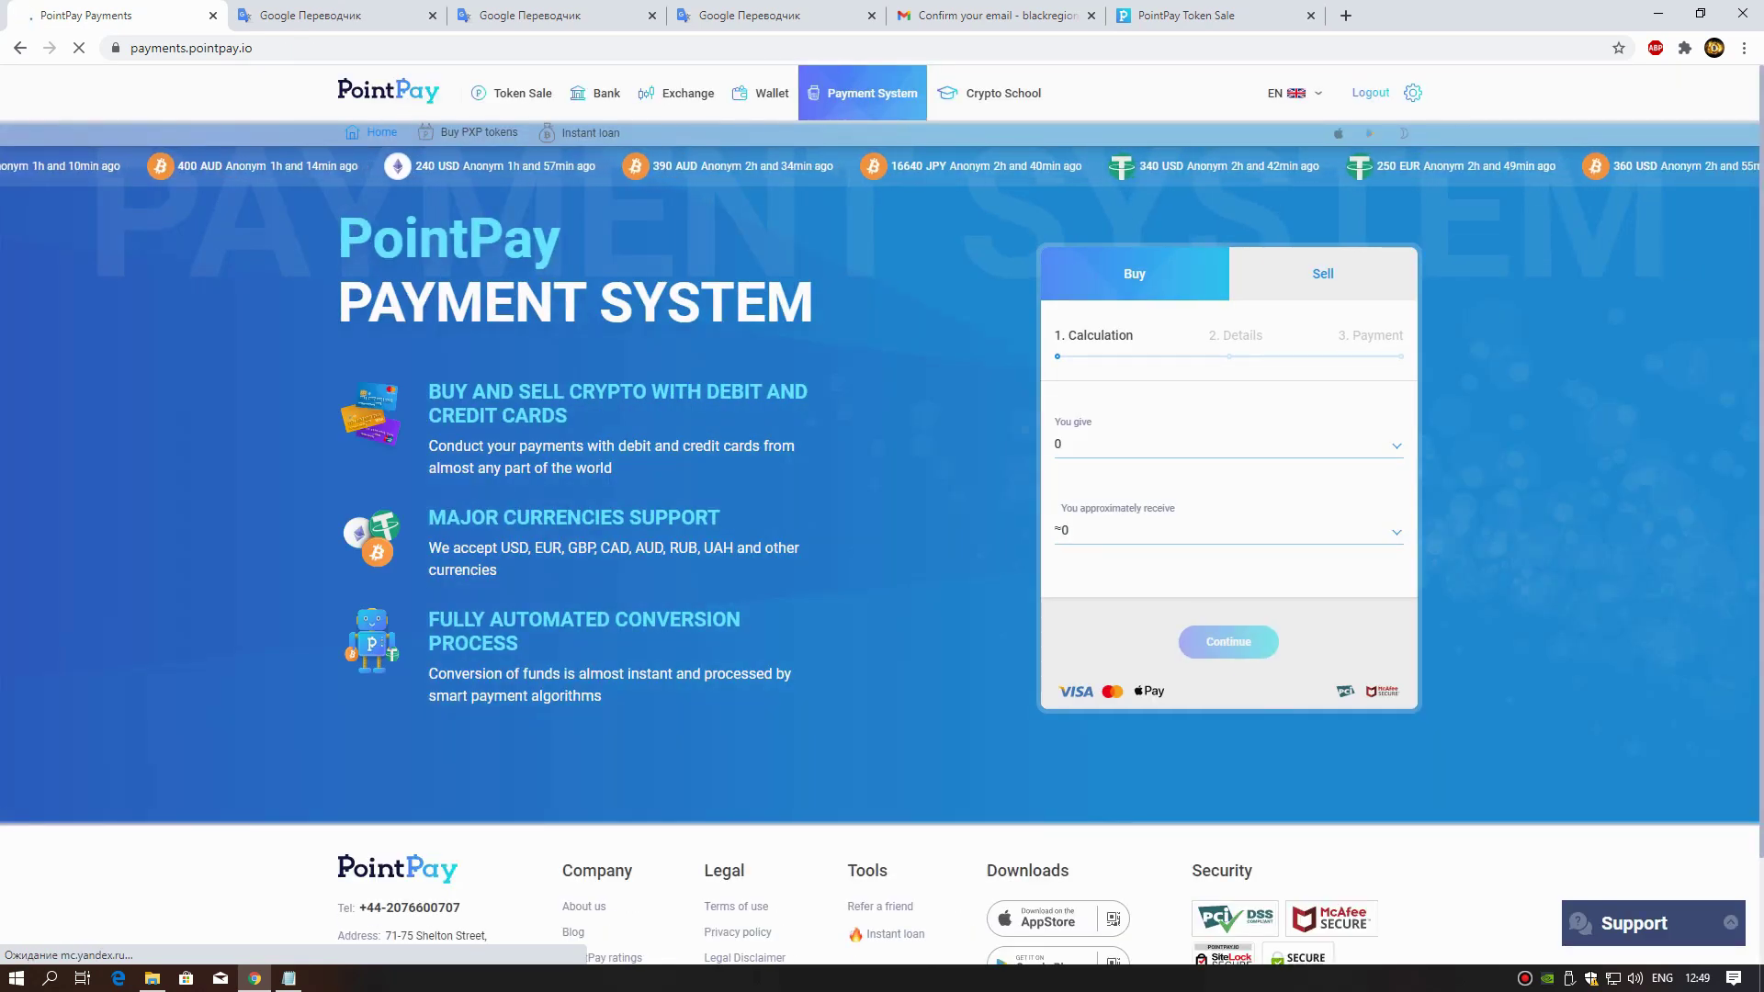
{"action": "scroll", "coordinate": [882, 551], "scroll_direction": "down", "scroll_amount": 2}
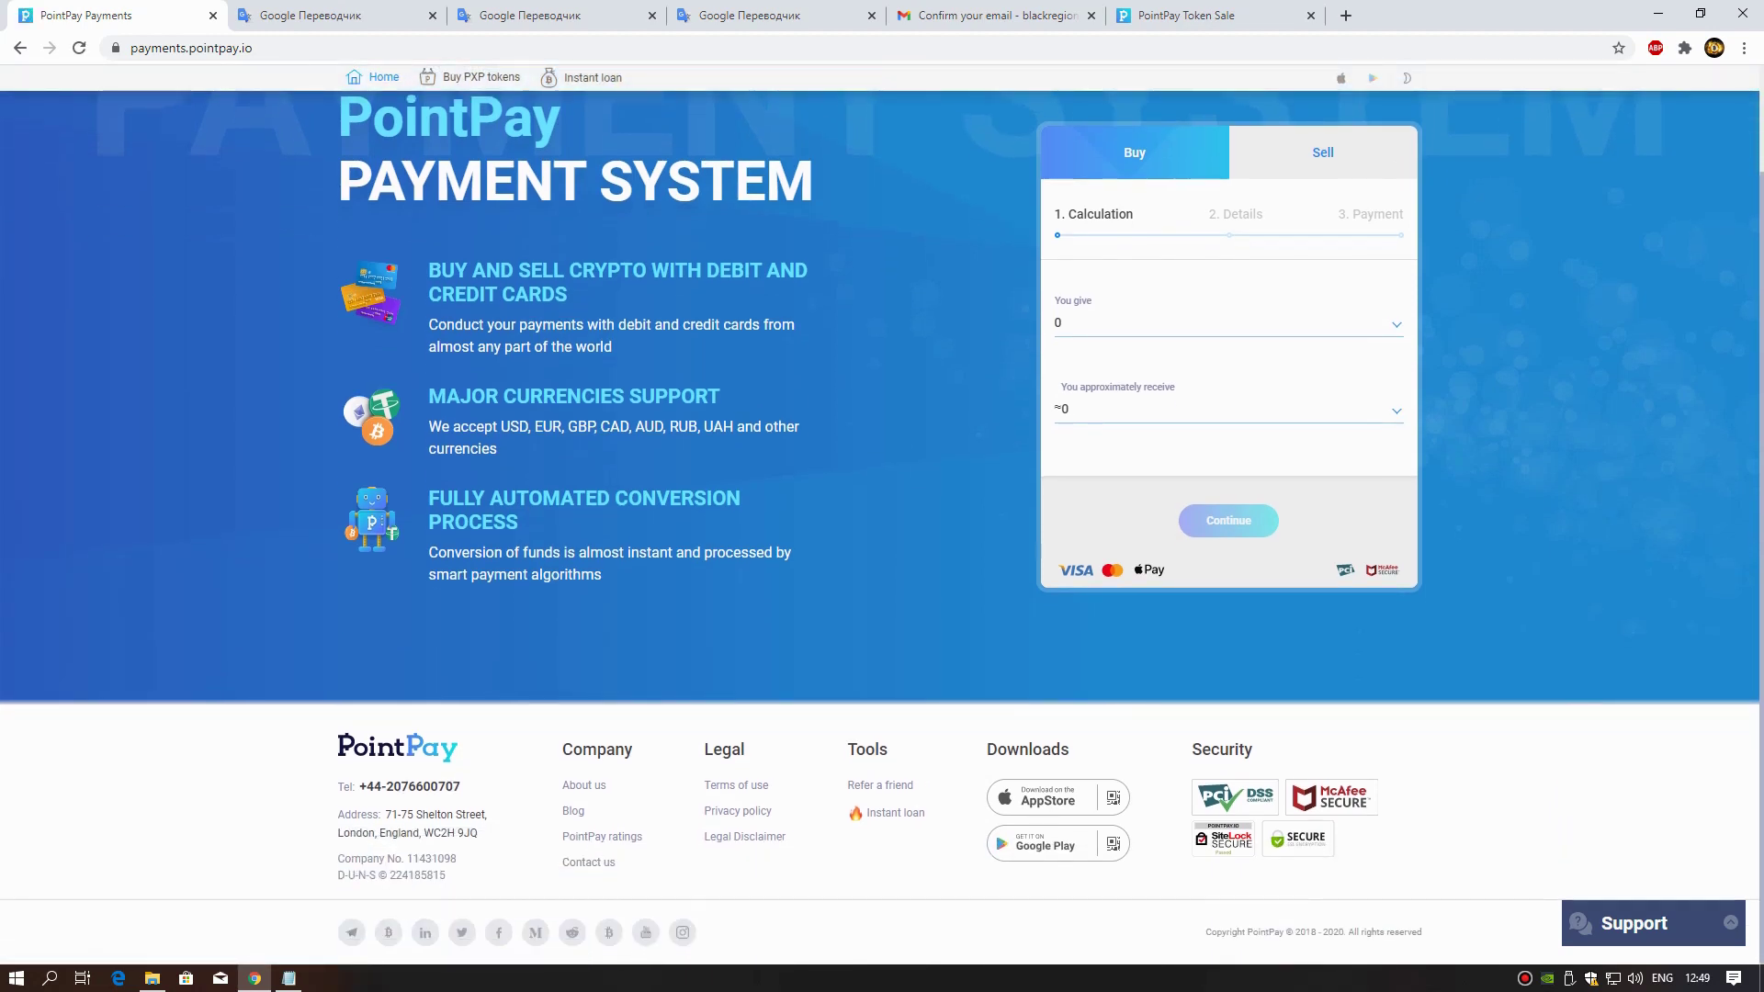
{"action": "scroll", "coordinate": [1202, 438], "scroll_direction": "up", "scroll_amount": 2}
- Browse the pay-with currency list and the receive cryptocurrency list without choosing any
{"action": "left_click", "coordinate": [1202, 438]}
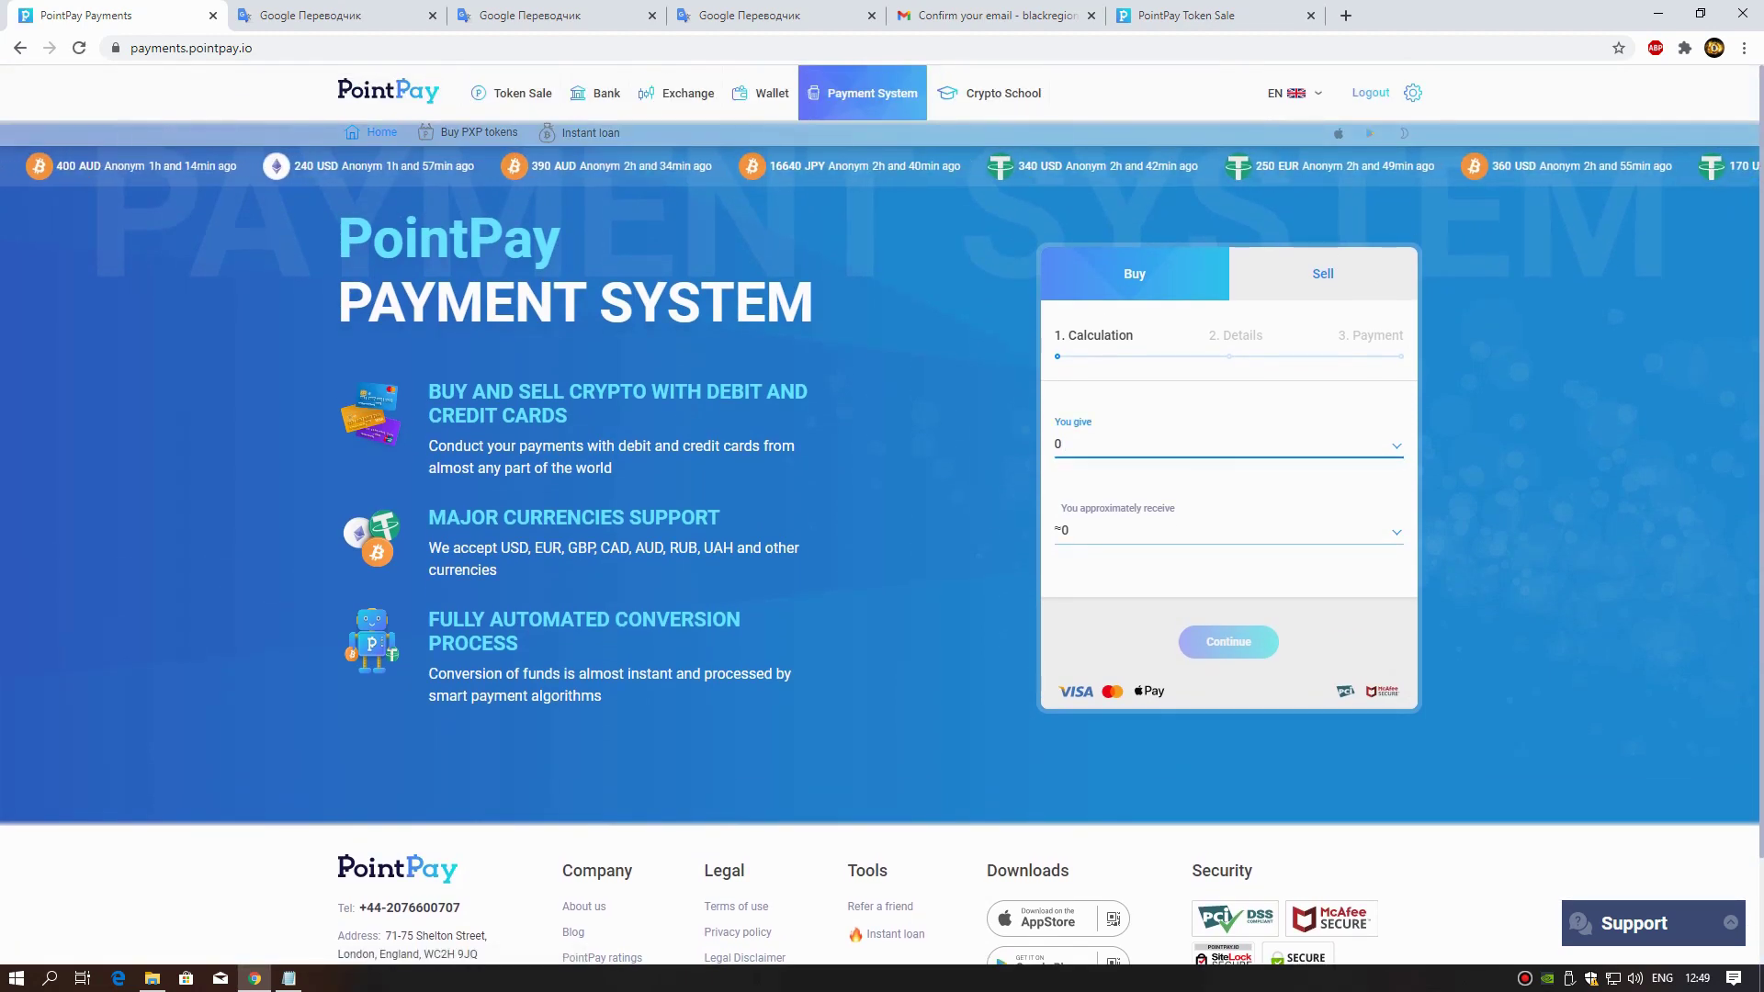
{"action": "left_click", "coordinate": [1396, 445]}
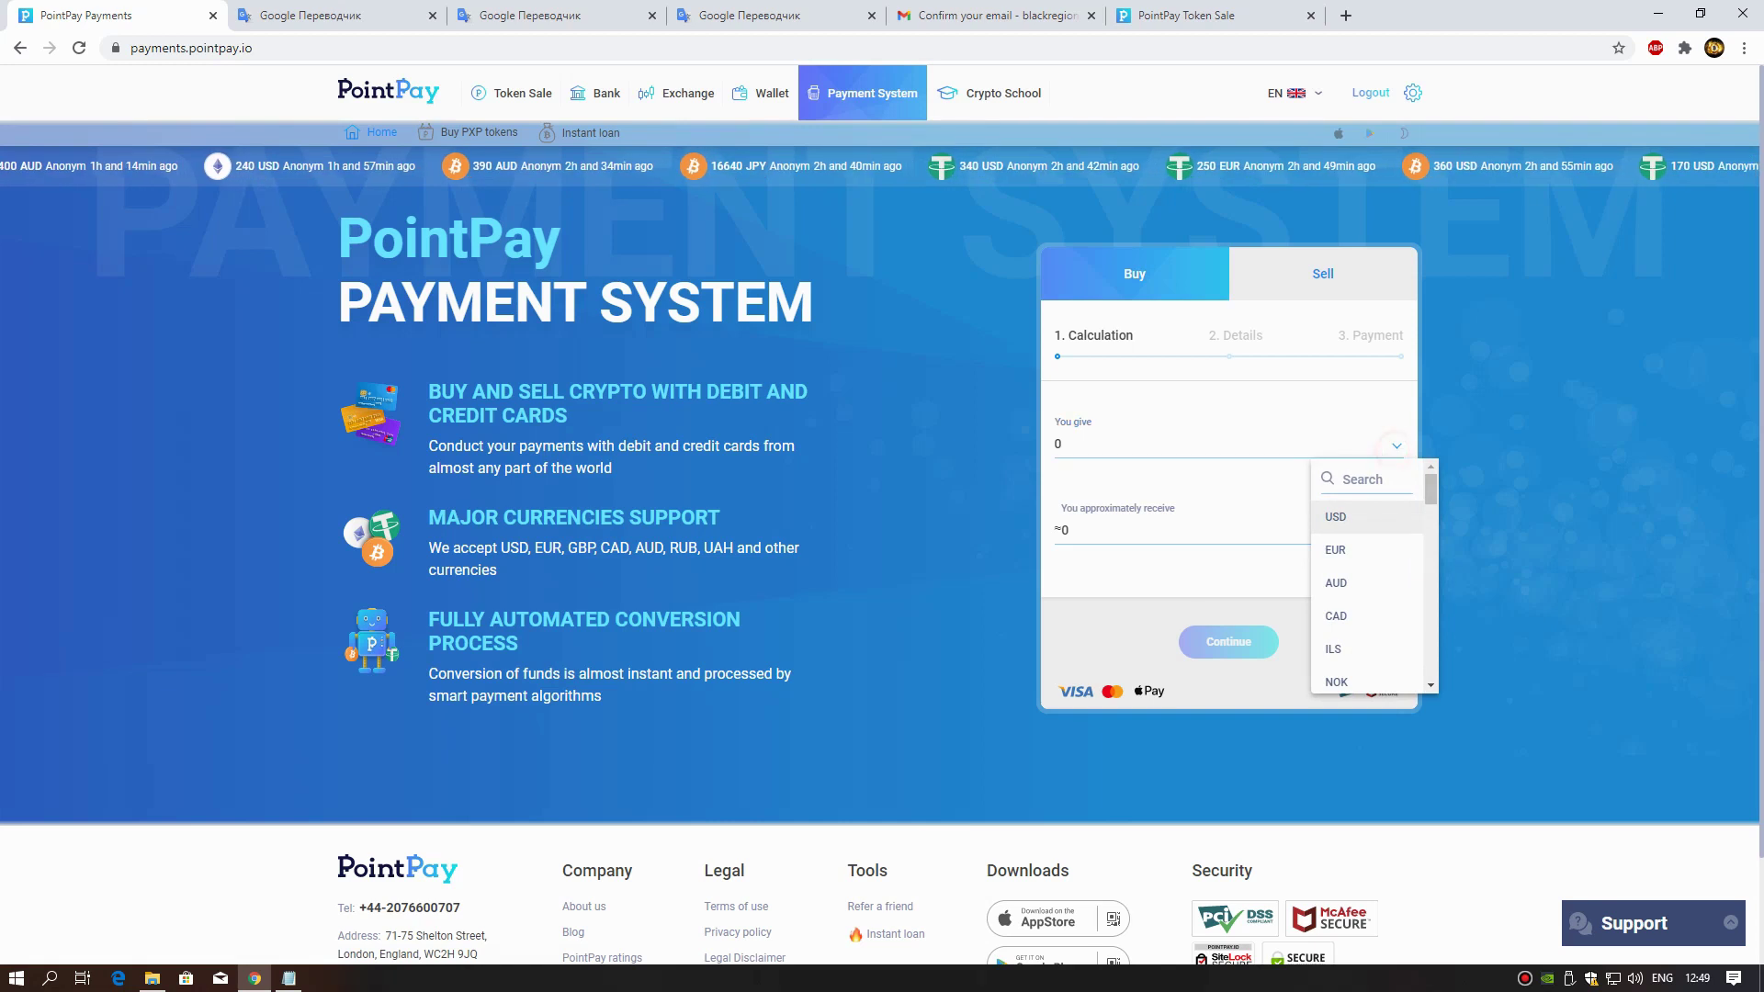
{"action": "left_click", "coordinate": [1114, 512]}
{"action": "left_click", "coordinate": [1394, 531]}
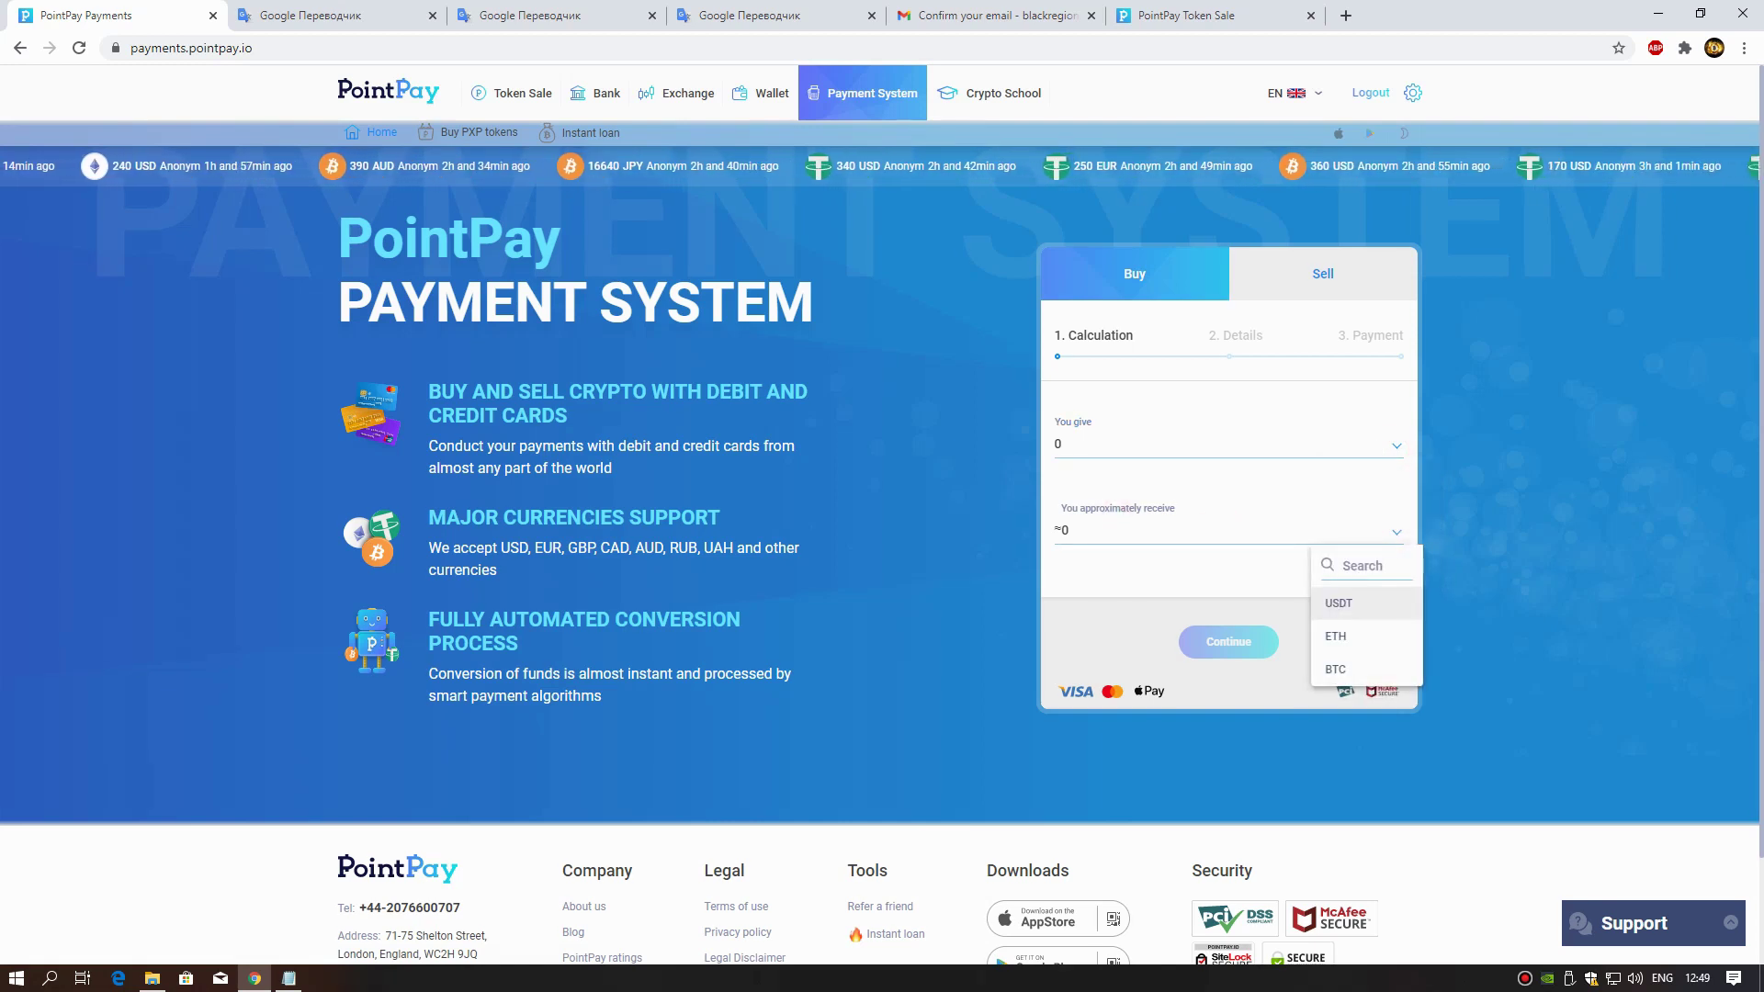
{"action": "left_click", "coordinate": [1131, 554]}
{"action": "scroll", "coordinate": [1132, 555], "scroll_direction": "down", "scroll_amount": 1}
{"action": "scroll", "coordinate": [882, 496], "scroll_direction": "down", "scroll_amount": 1}
{"action": "scroll", "coordinate": [882, 497], "scroll_direction": "up", "scroll_amount": 1}
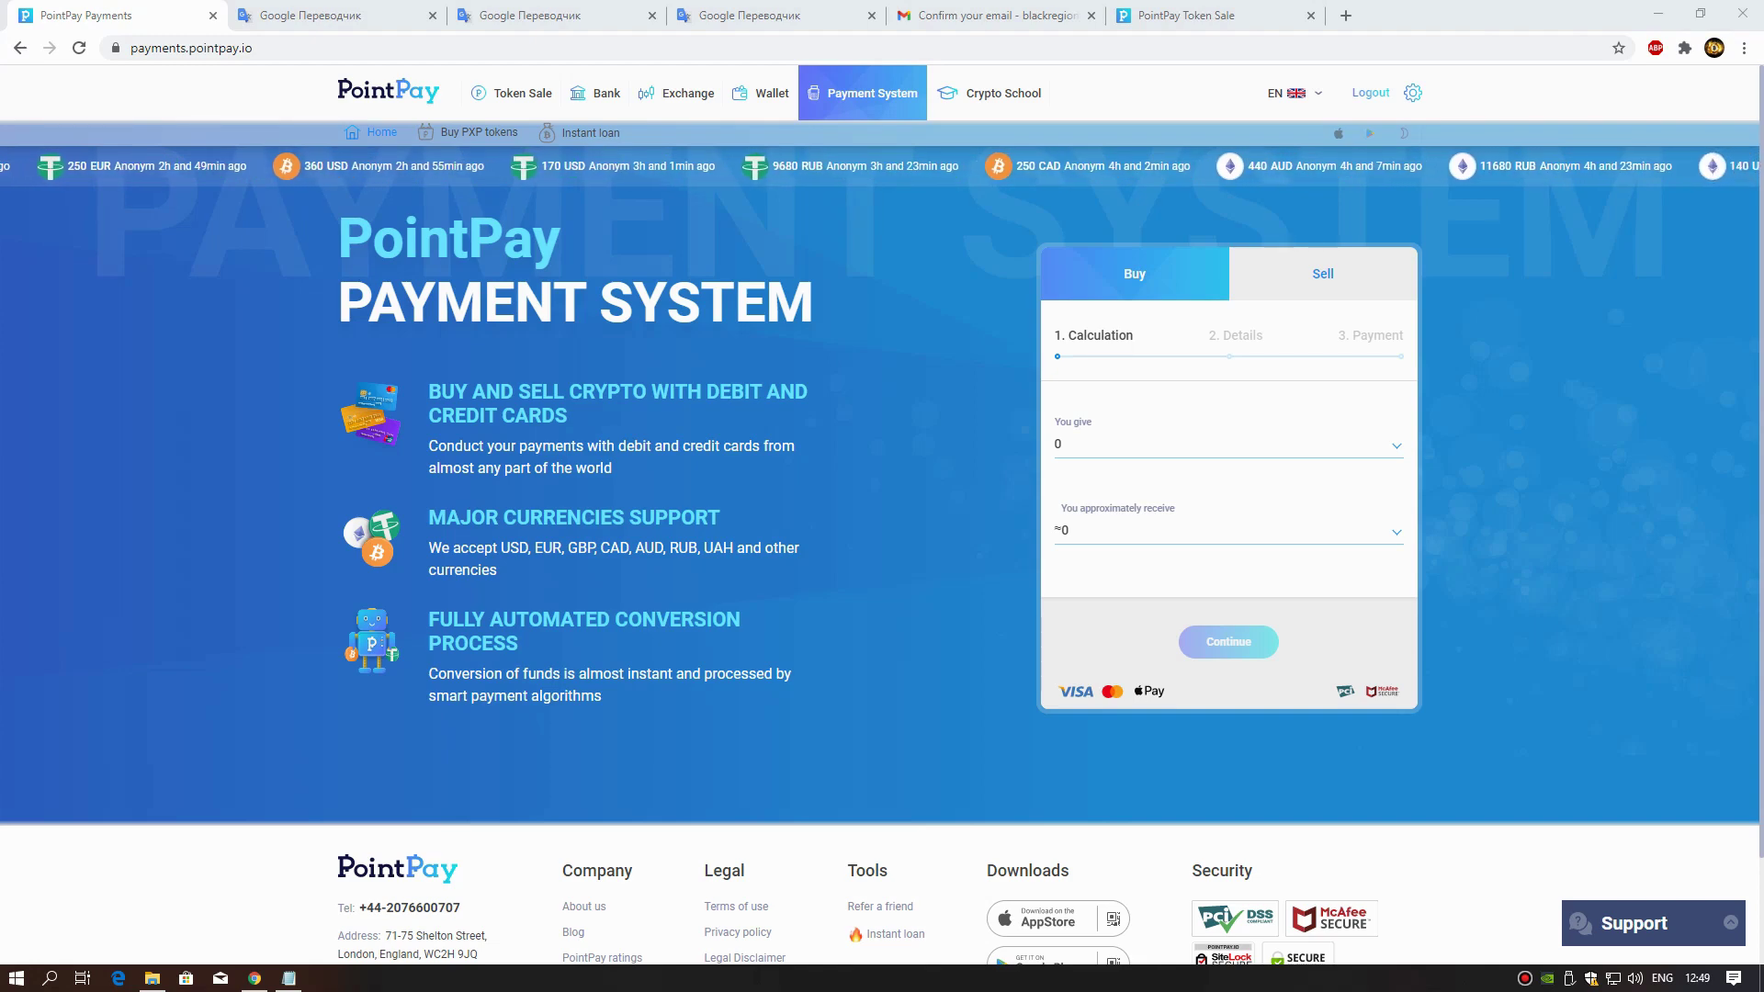
{"action": "scroll", "coordinate": [882, 551], "scroll_direction": "down", "scroll_amount": 2}
{"action": "scroll", "coordinate": [882, 551], "scroll_direction": "up", "scroll_amount": 2}
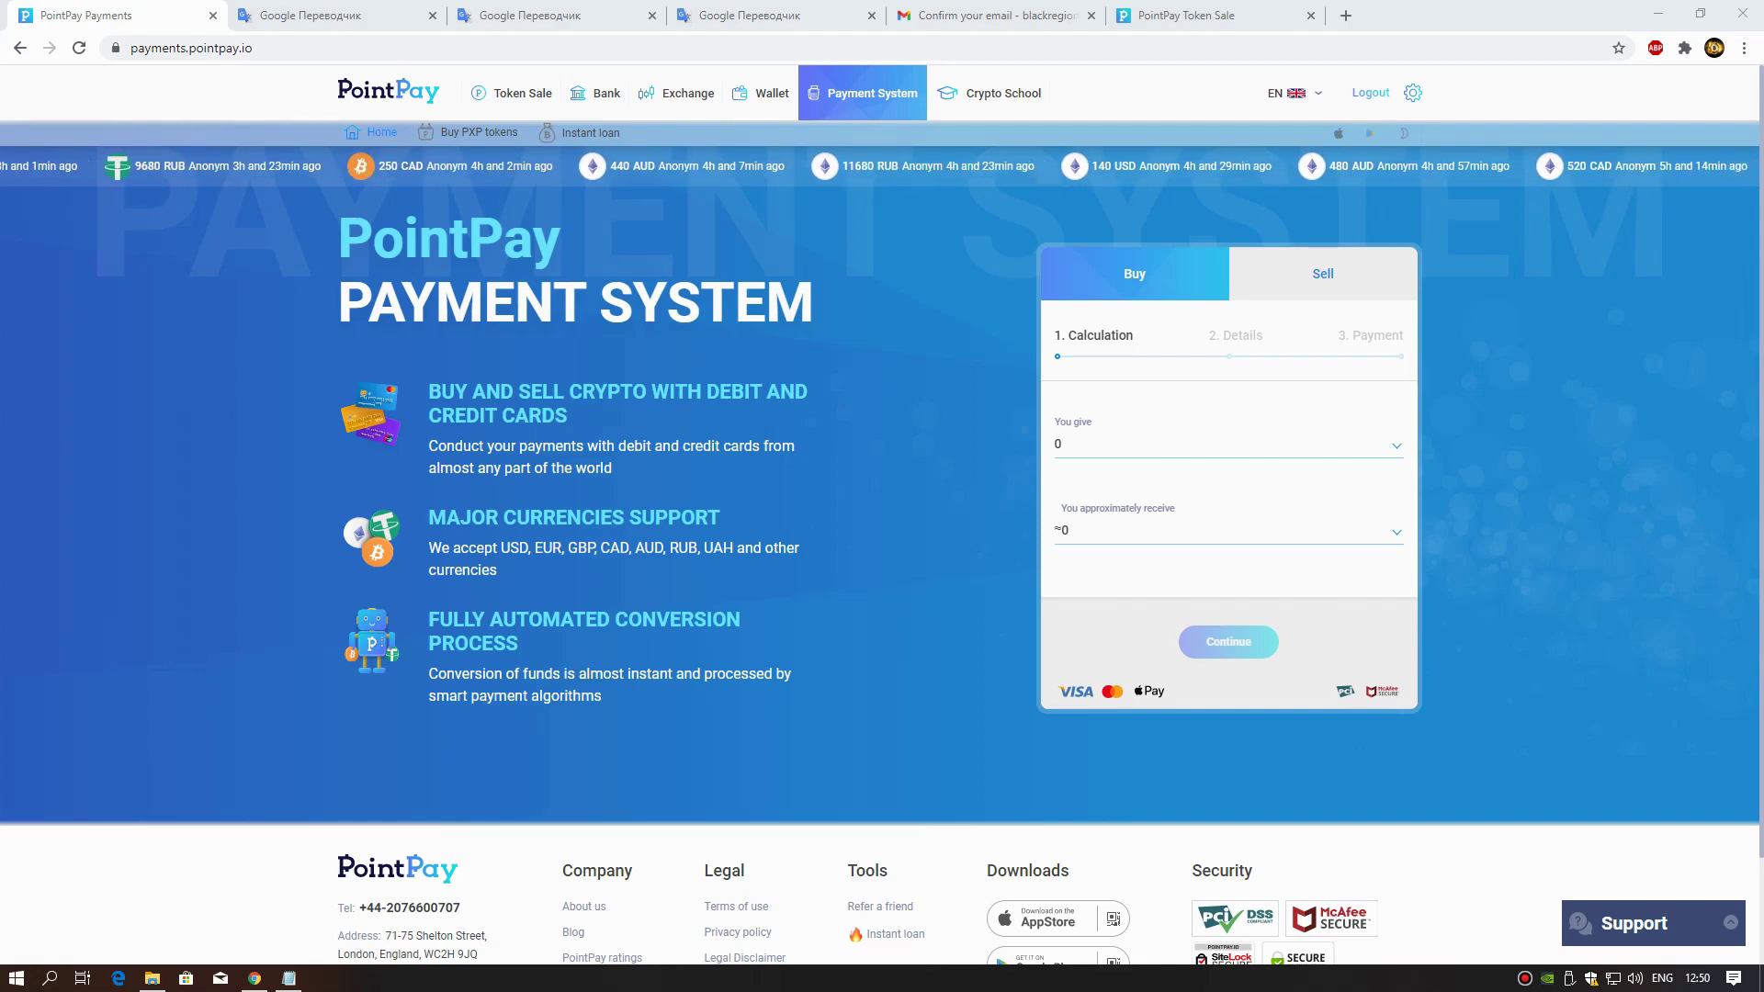
{"action": "scroll", "coordinate": [882, 497], "scroll_direction": "down", "scroll_amount": 1}
{"action": "scroll", "coordinate": [883, 496], "scroll_direction": "up", "scroll_amount": 1}
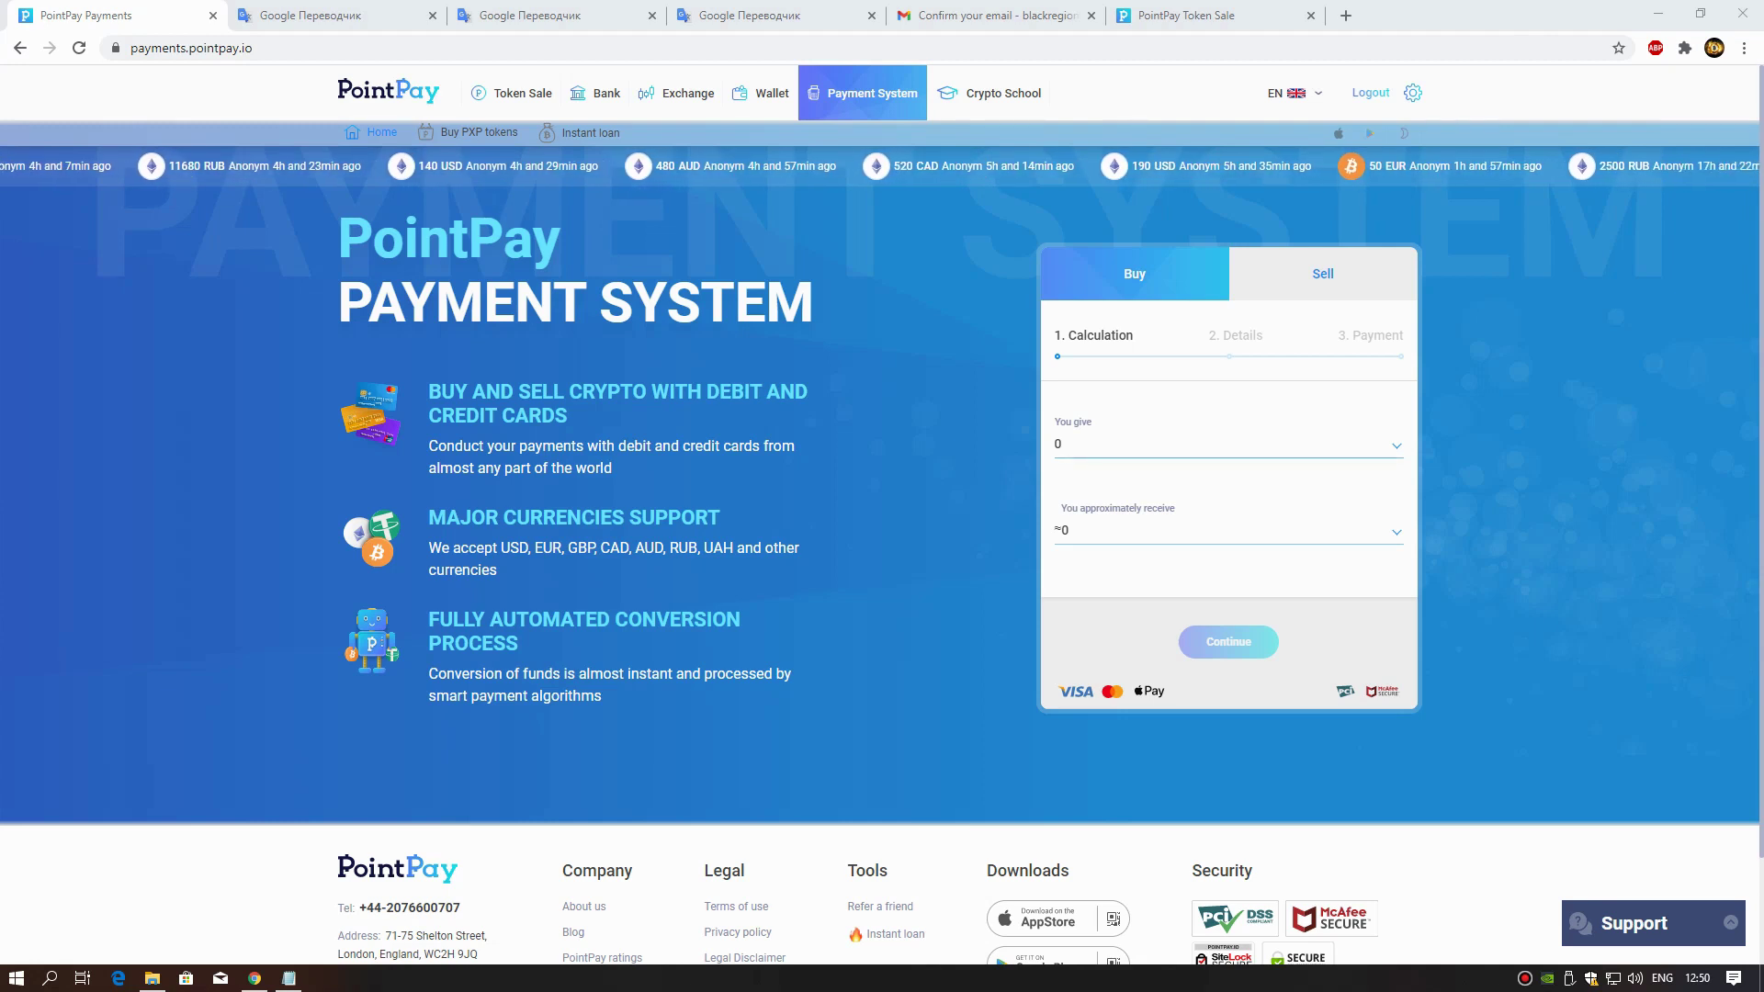
- Choose USD to give and ETH to receive, enter 100 and continue to the details step
{"action": "left_click", "coordinate": [1375, 443]}
{"action": "scroll", "coordinate": [1365, 580], "scroll_direction": "down", "scroll_amount": 3}
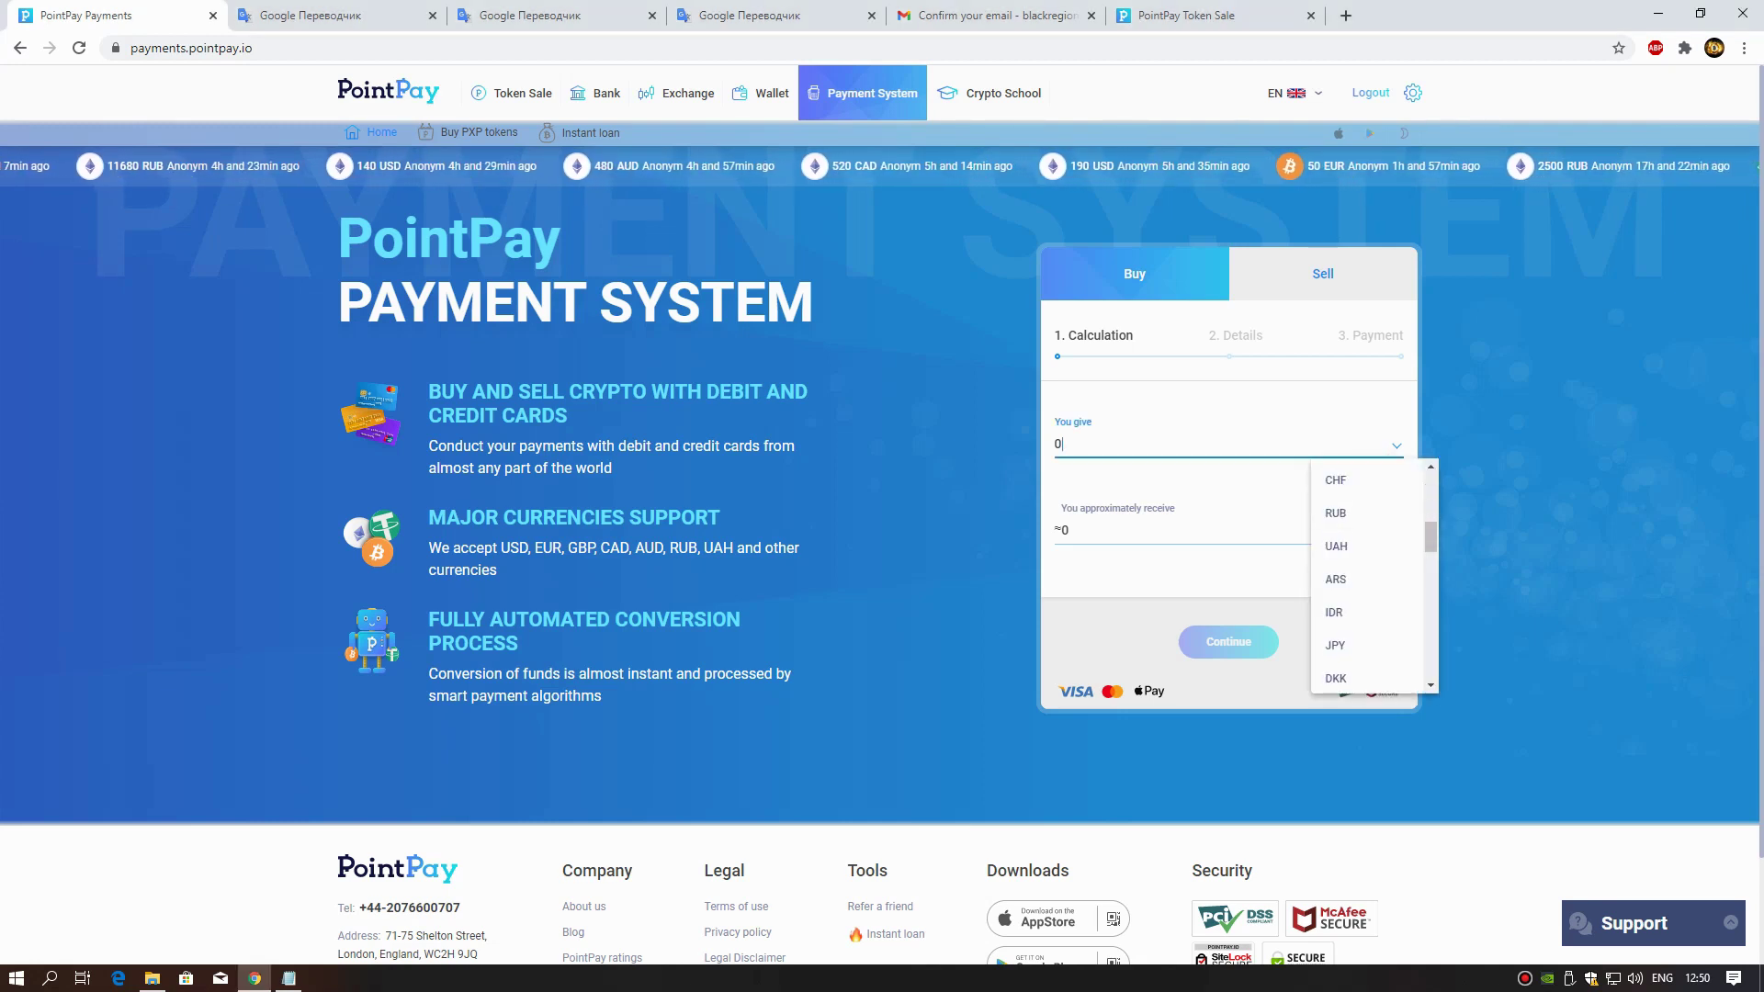
{"action": "scroll", "coordinate": [1364, 578], "scroll_direction": "up", "scroll_amount": 3}
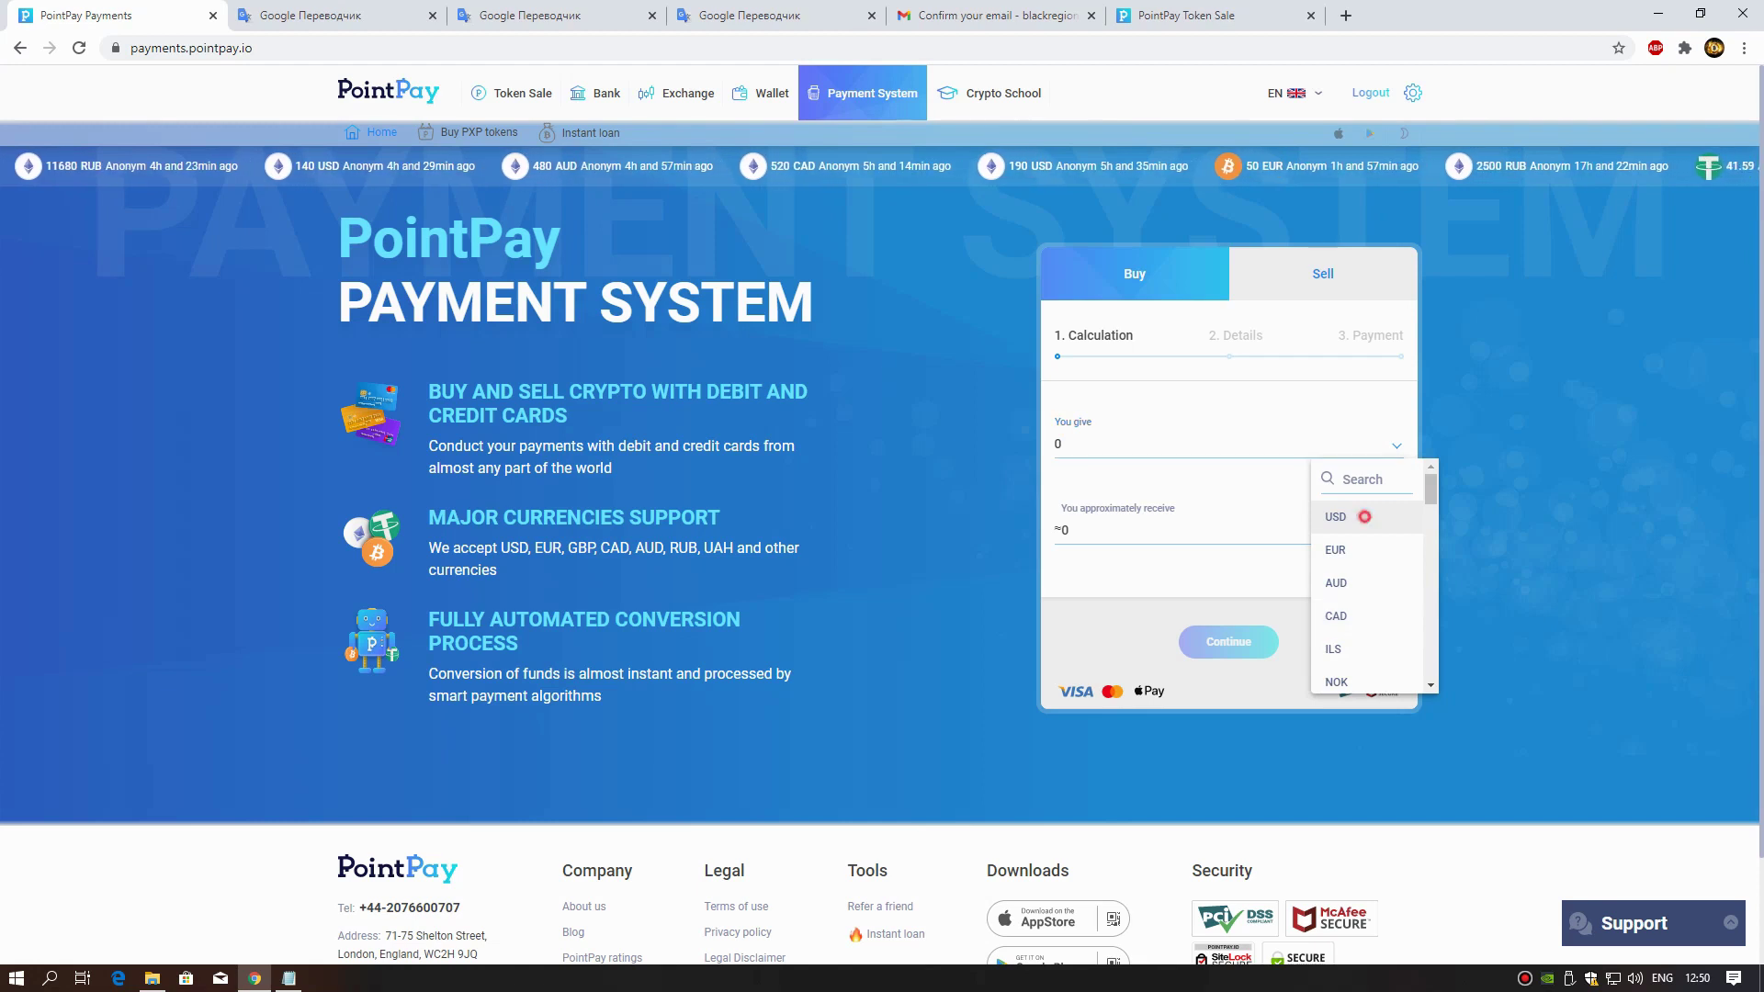
{"action": "left_click", "coordinate": [1358, 511]}
{"action": "left_click", "coordinate": [1364, 535]}
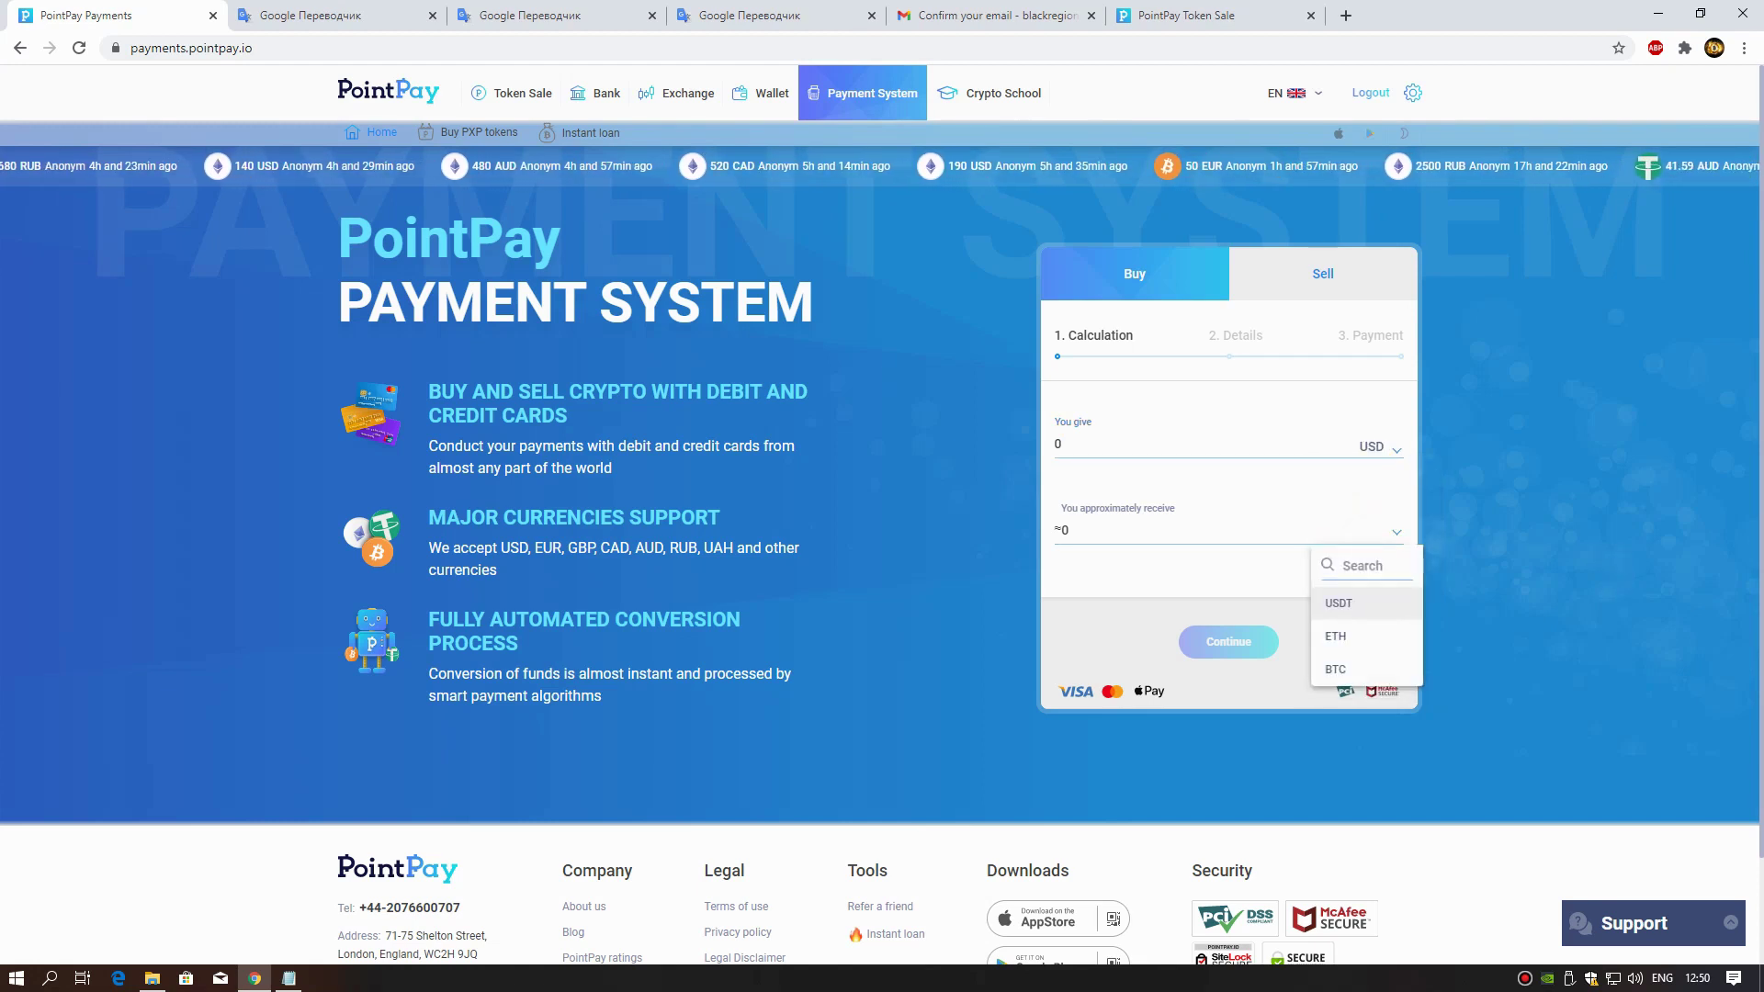
{"action": "scroll", "coordinate": [1317, 626], "scroll_direction": "down", "scroll_amount": 1}
{"action": "scroll", "coordinate": [1317, 626], "scroll_direction": "down", "scroll_amount": 1}
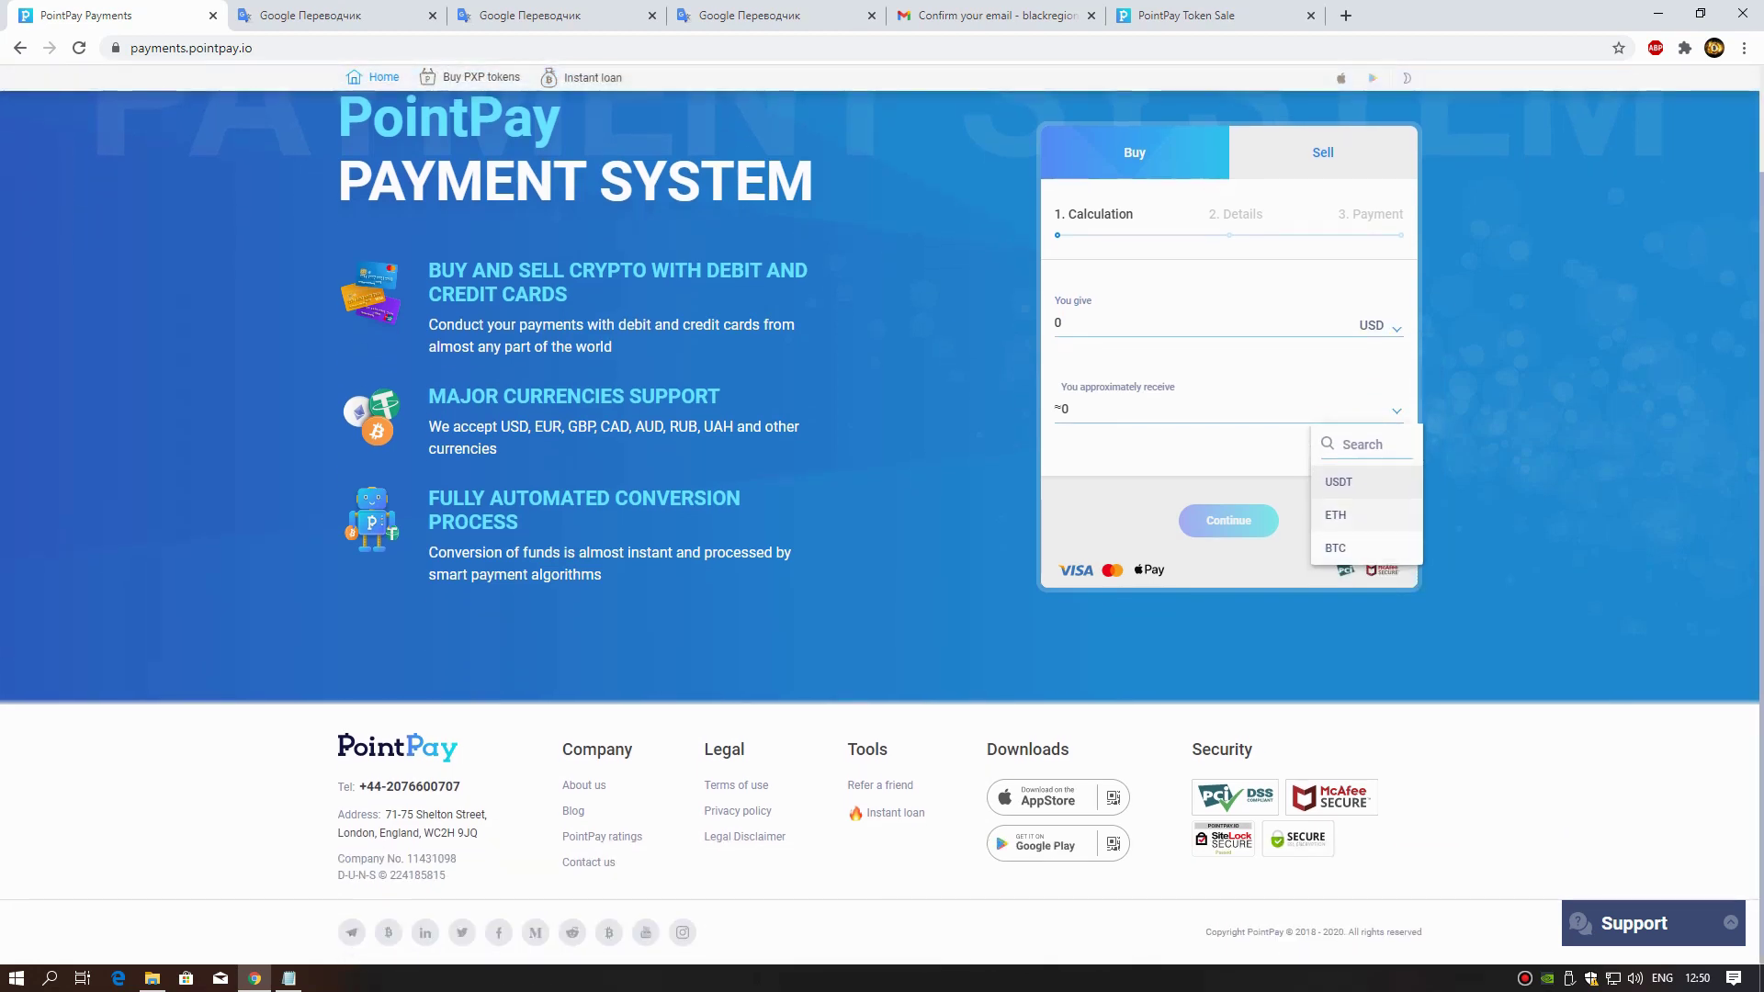
{"action": "left_click", "coordinate": [1336, 514]}
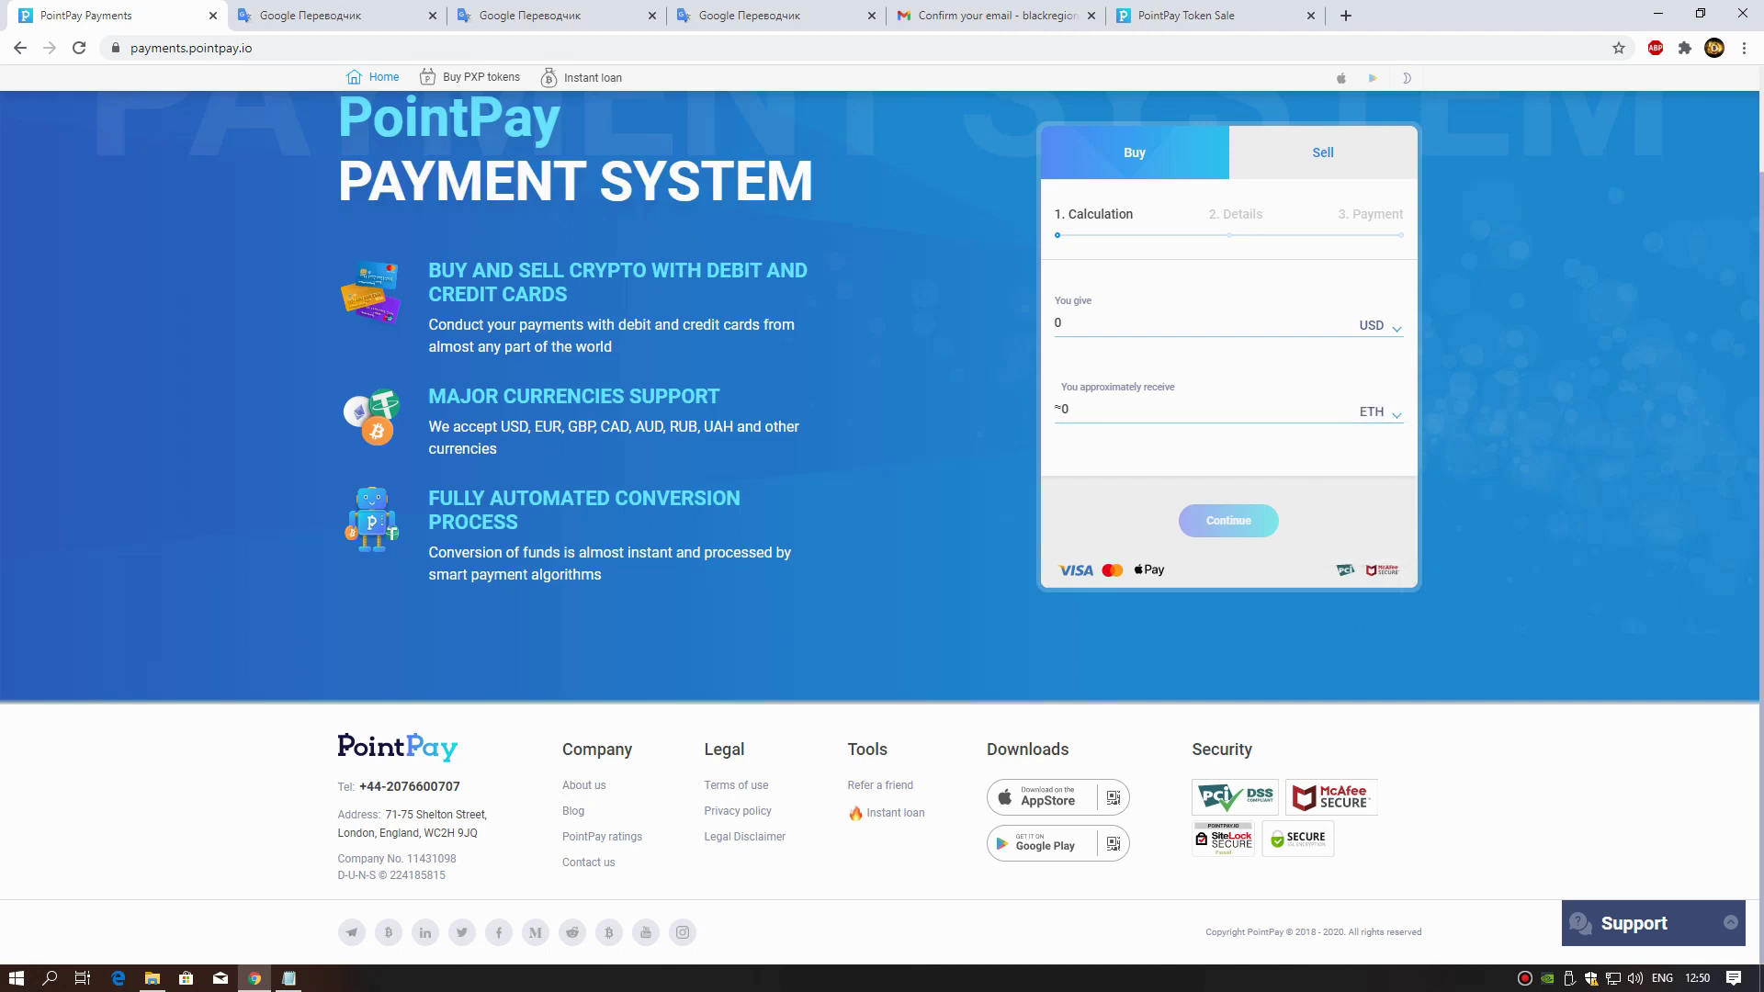
{"action": "left_click", "coordinate": [1079, 325]}
{"action": "type", "text": "1"}
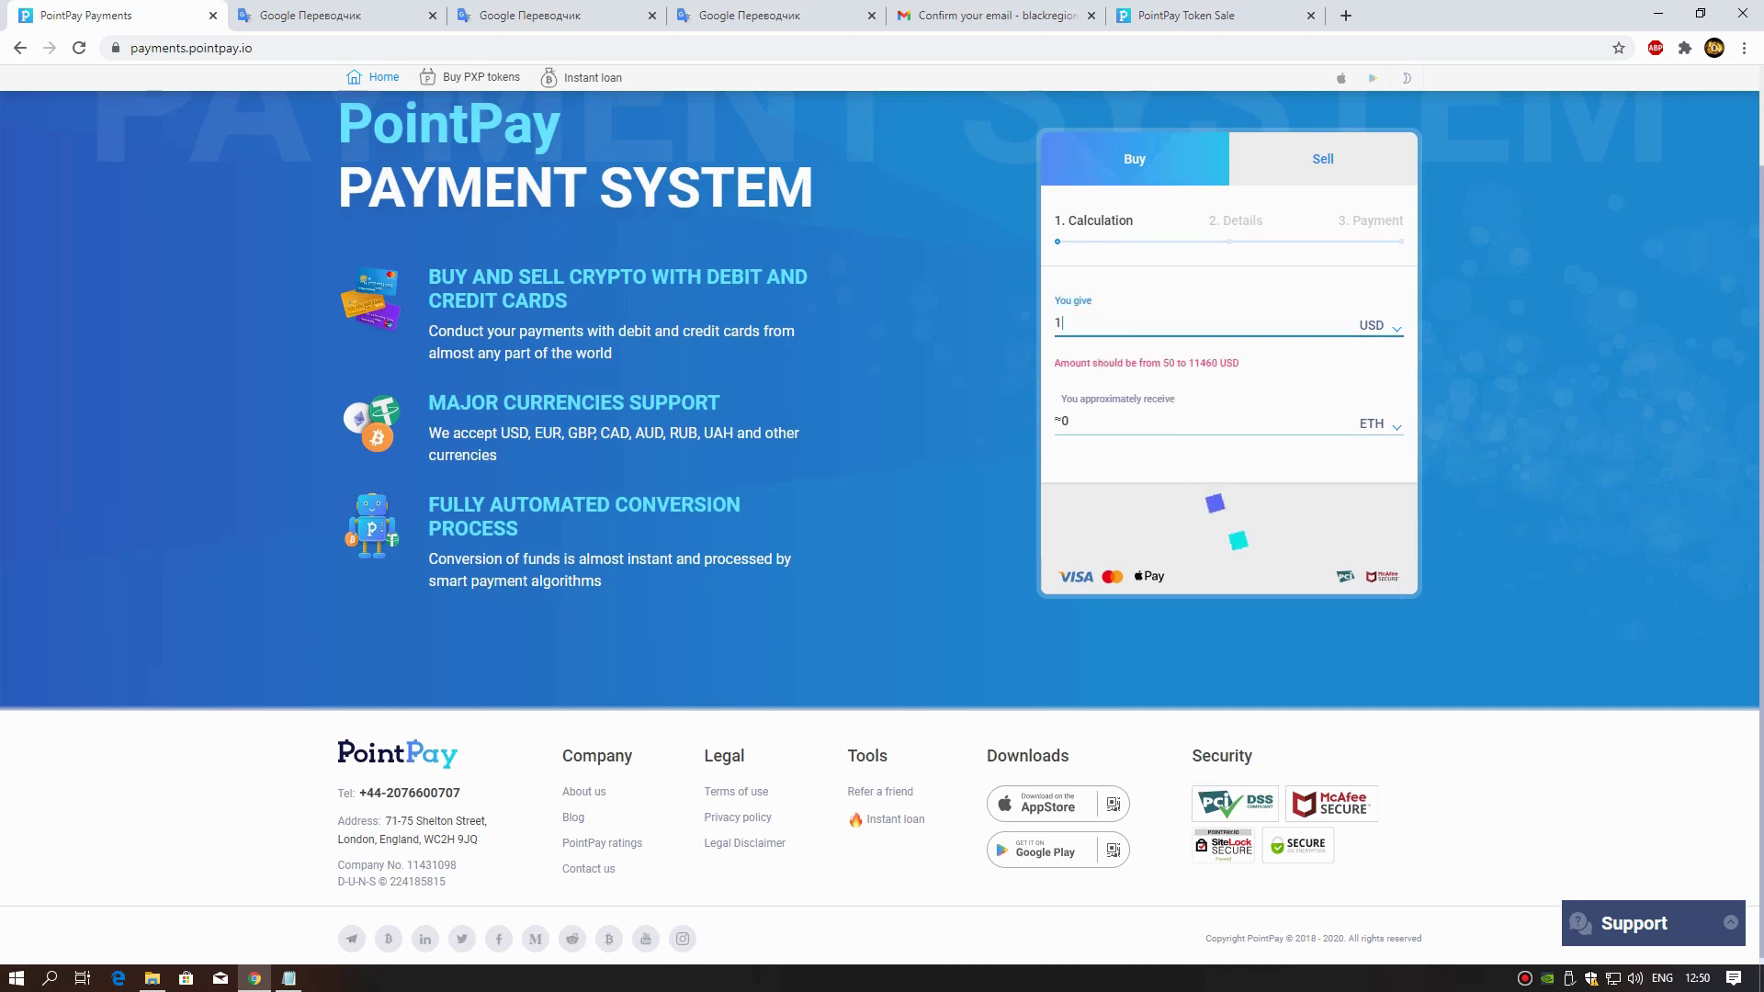
{"action": "type", "text": "00"}
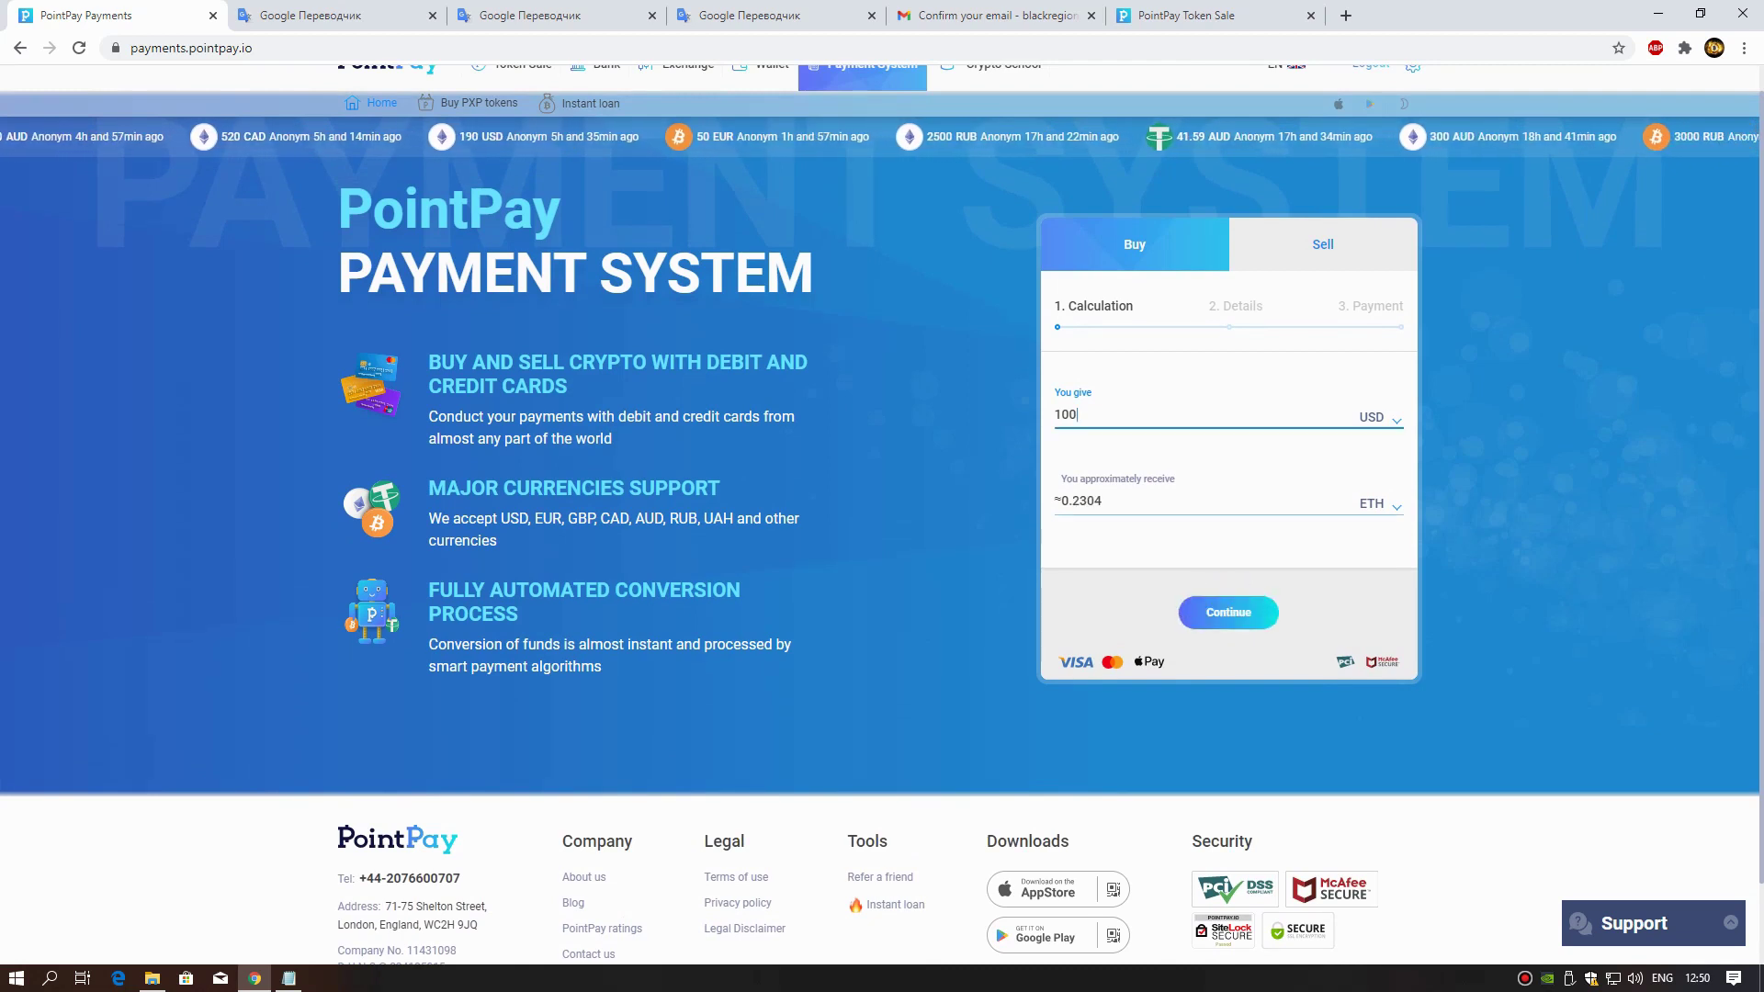
{"action": "key", "text": "Return"}
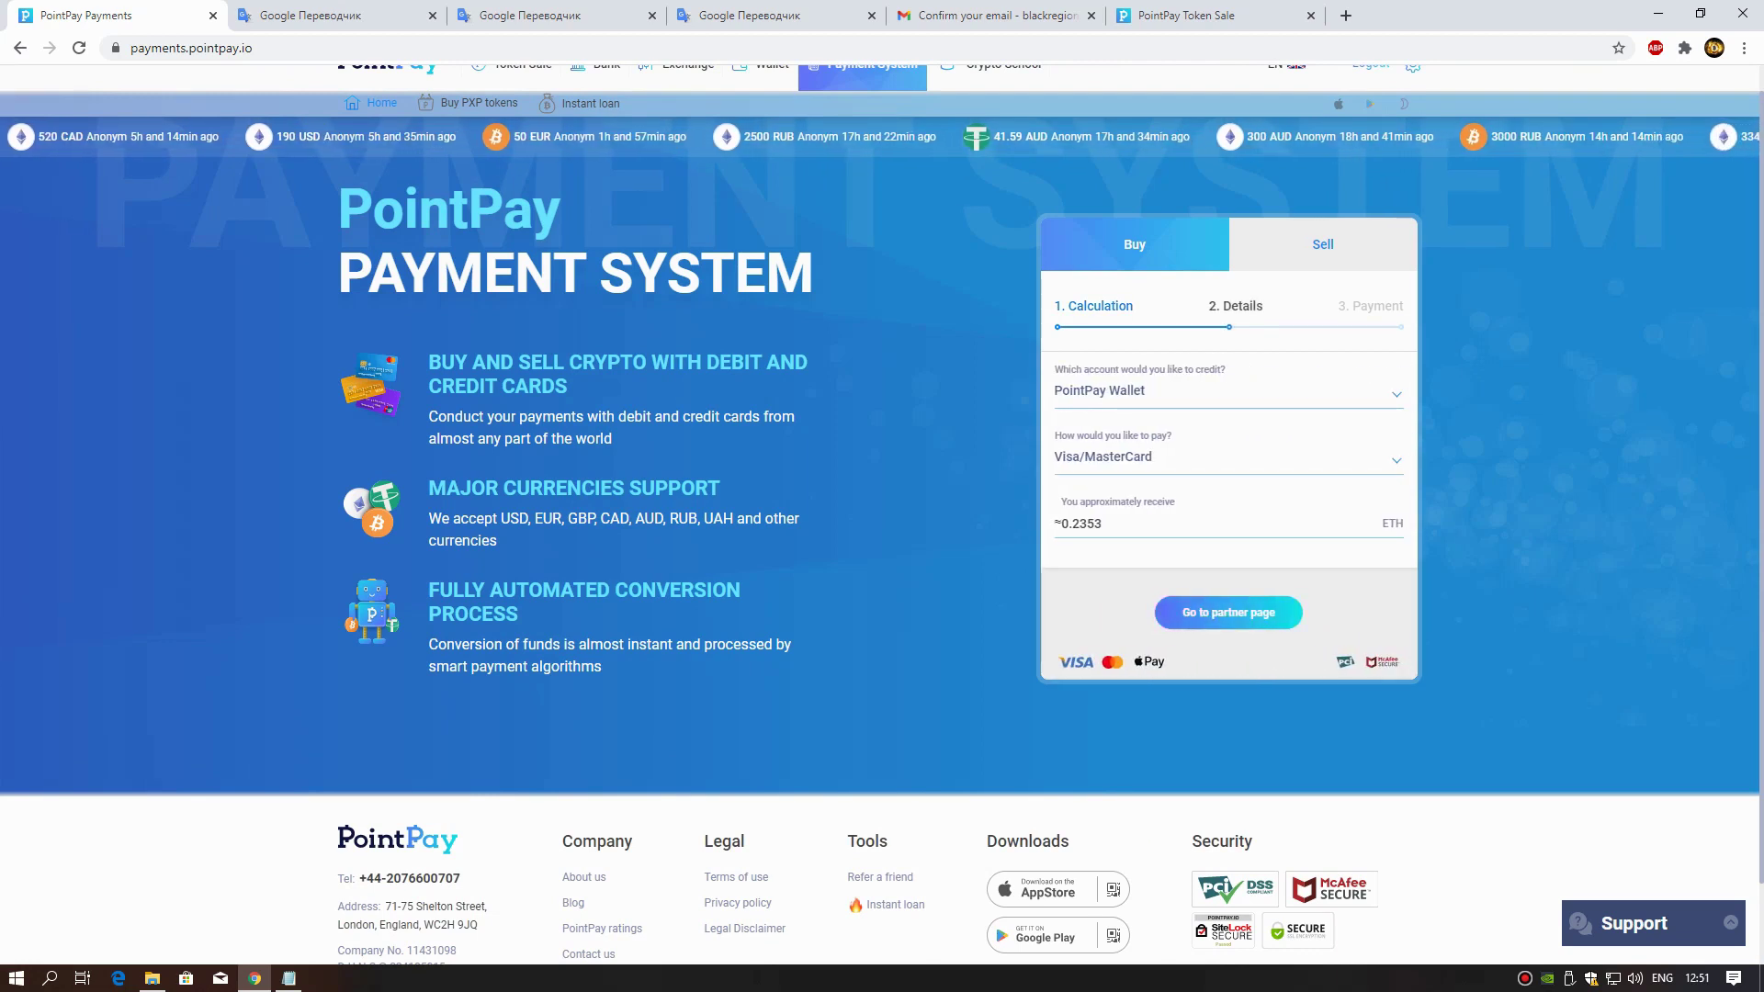
- Proceed from the purchase details to the partner payment page
{"action": "key", "text": "Return"}
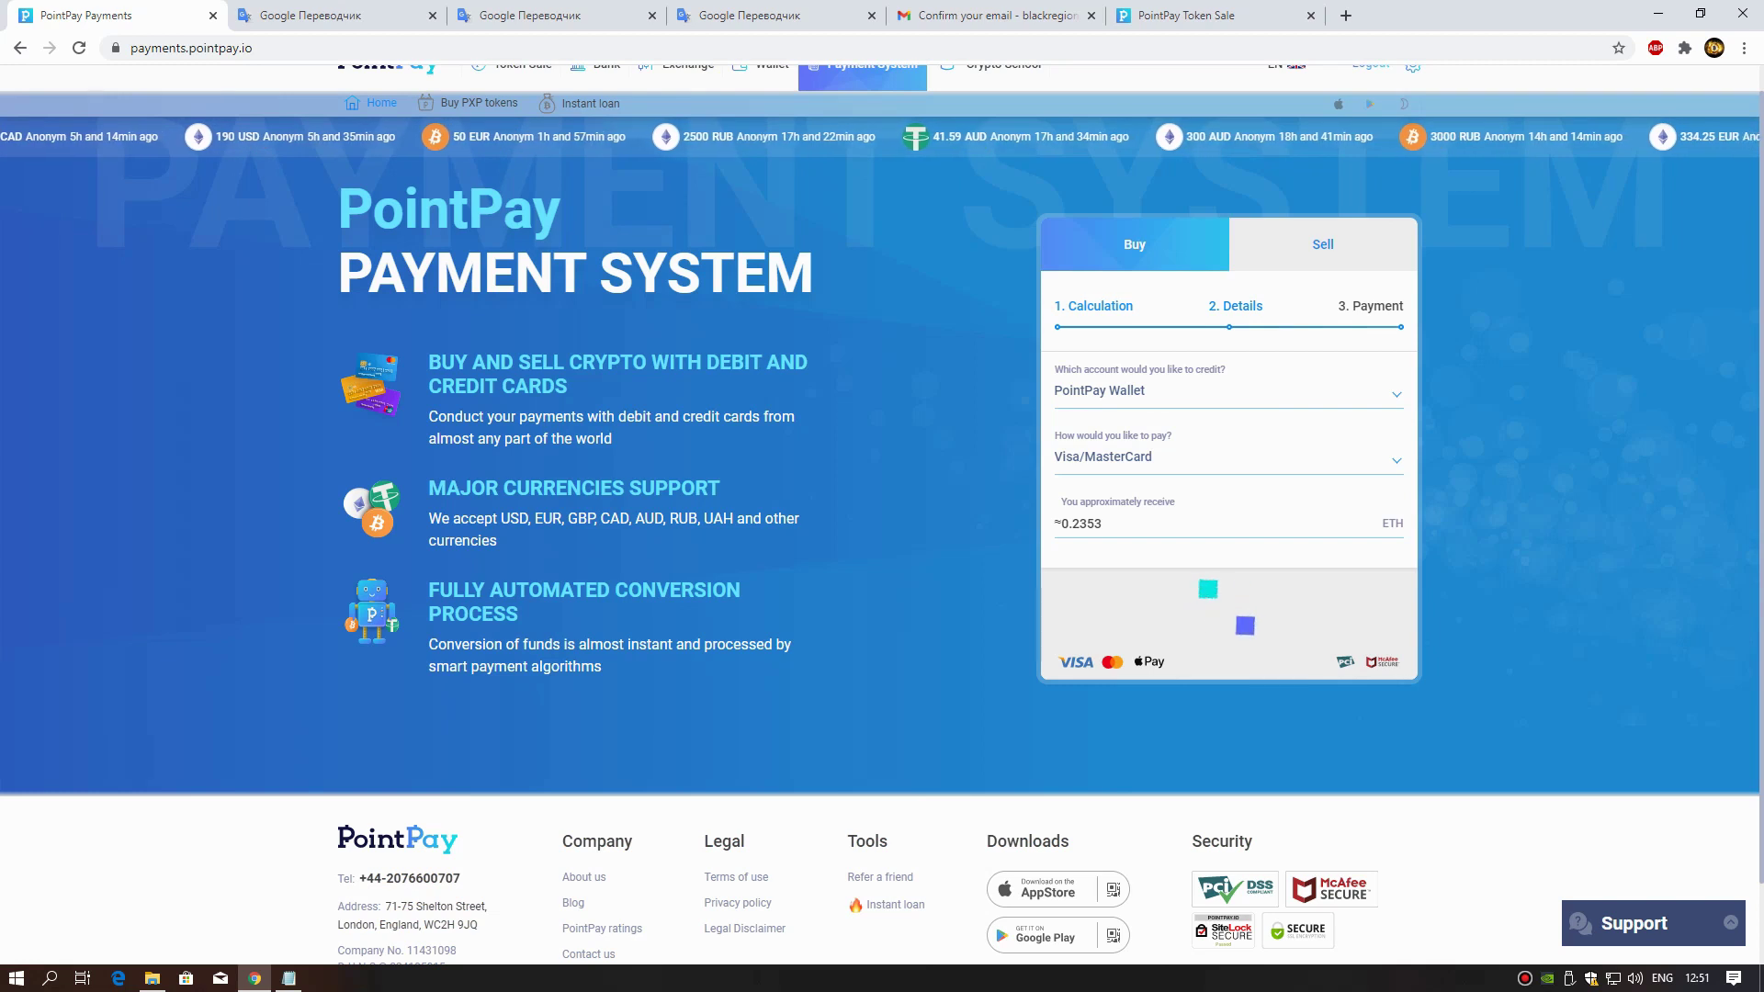